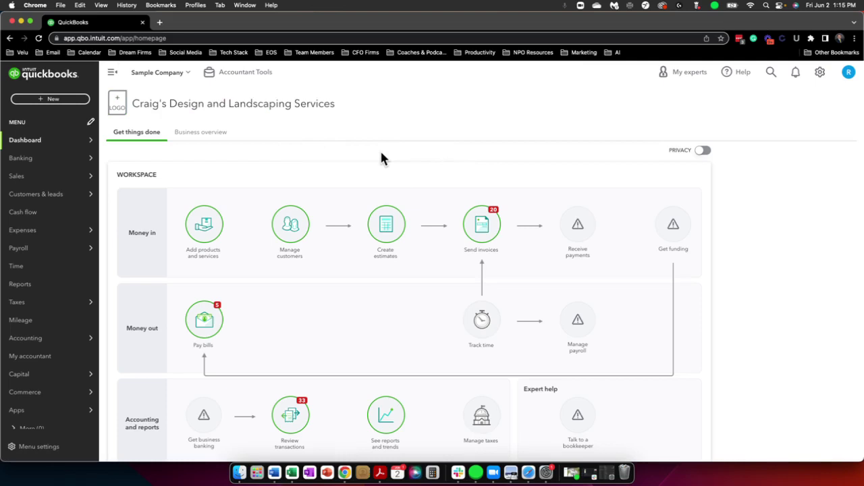
# Go to the Import Data tools and start a Chart of Accounts import.
pyautogui.moveTo(73, 158)
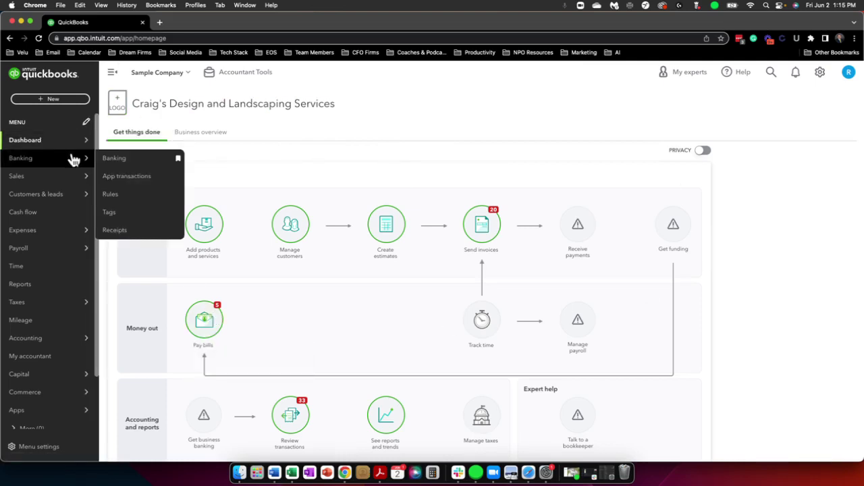
pyautogui.moveTo(34, 141)
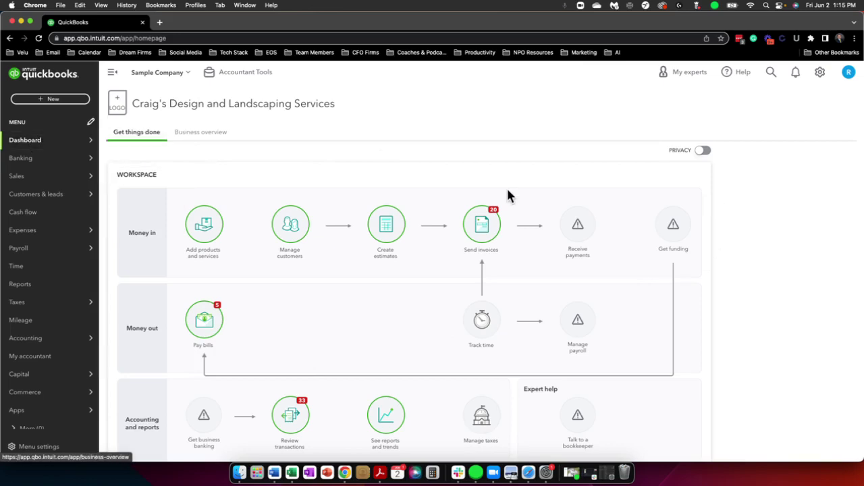
pyautogui.click(819, 76)
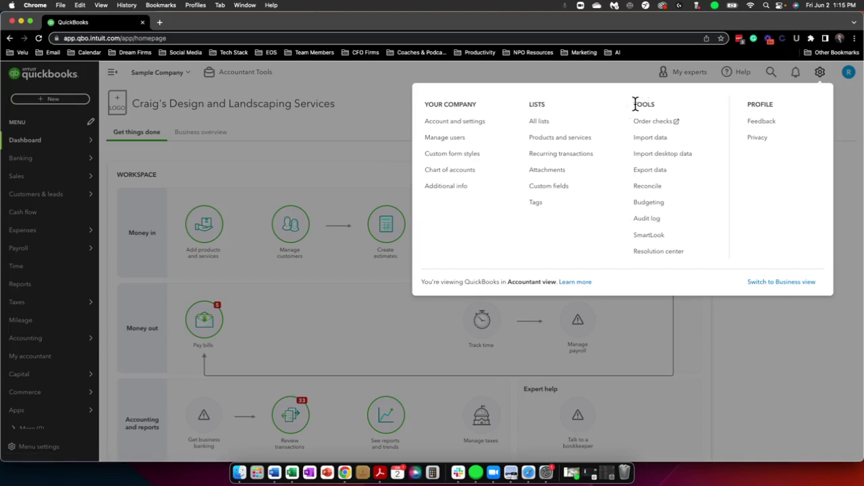
pyautogui.moveTo(638, 106); pyautogui.dragTo(656, 110)
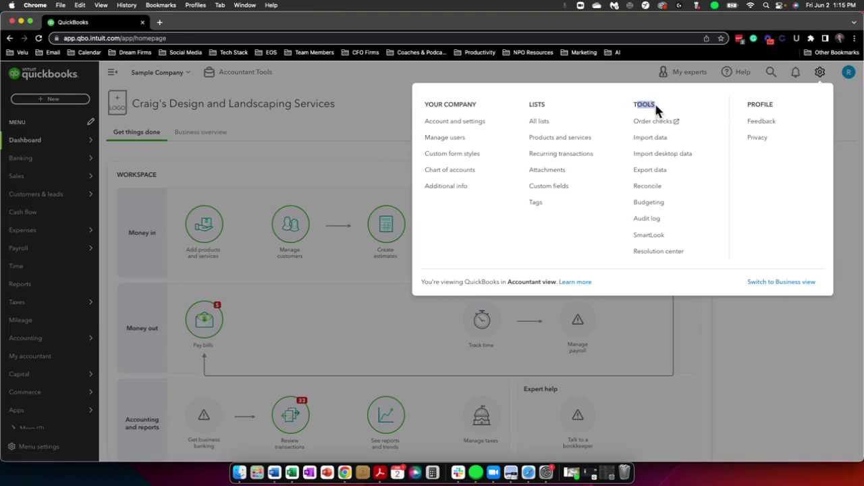
pyautogui.click(652, 139)
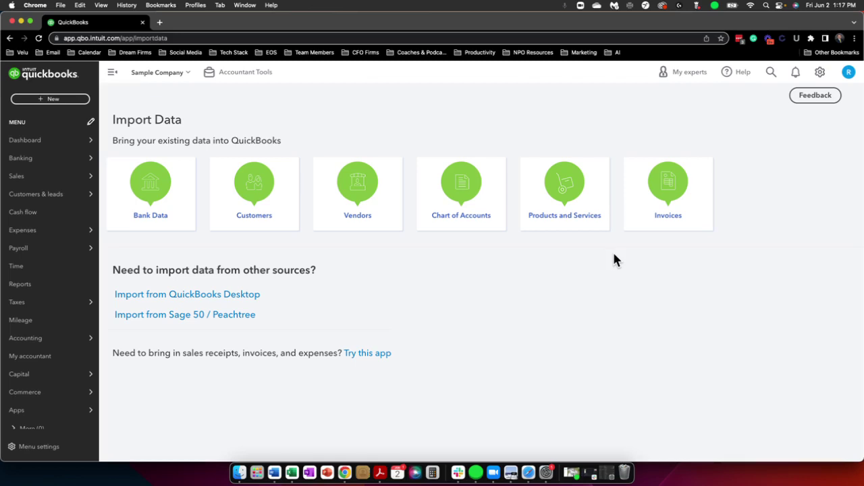
pyautogui.click(820, 73)
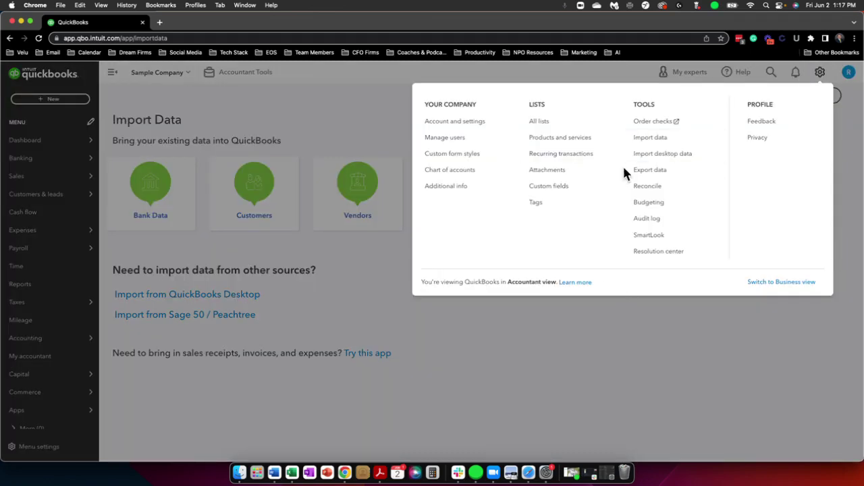
pyautogui.click(606, 349)
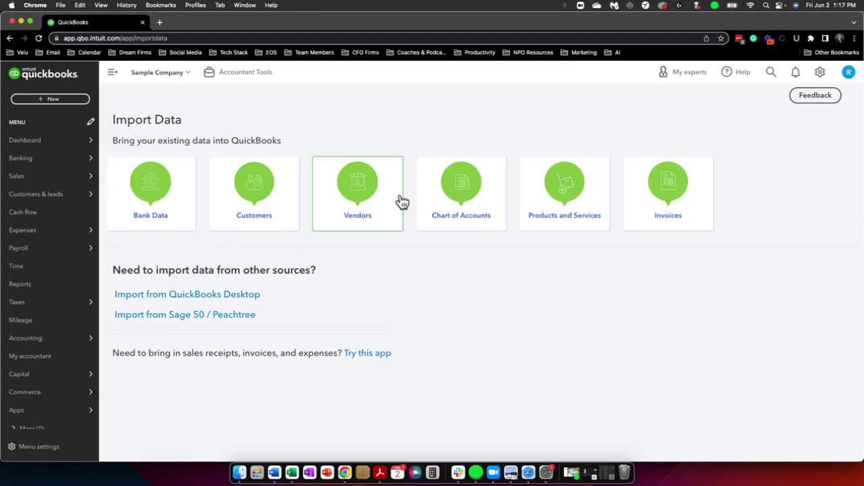
pyautogui.click(464, 205)
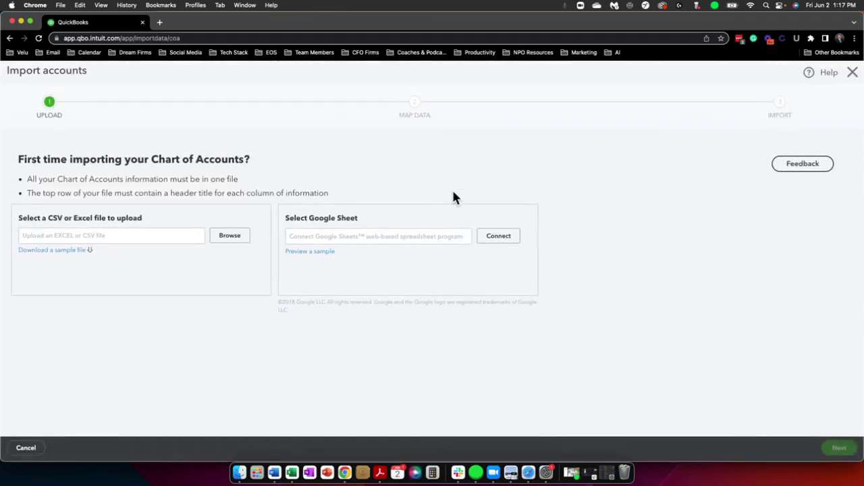
# Upload the file Chart of Accounts_Template_QBO.xls from Downloads and continue to the field mapping.
pyautogui.click(227, 241)
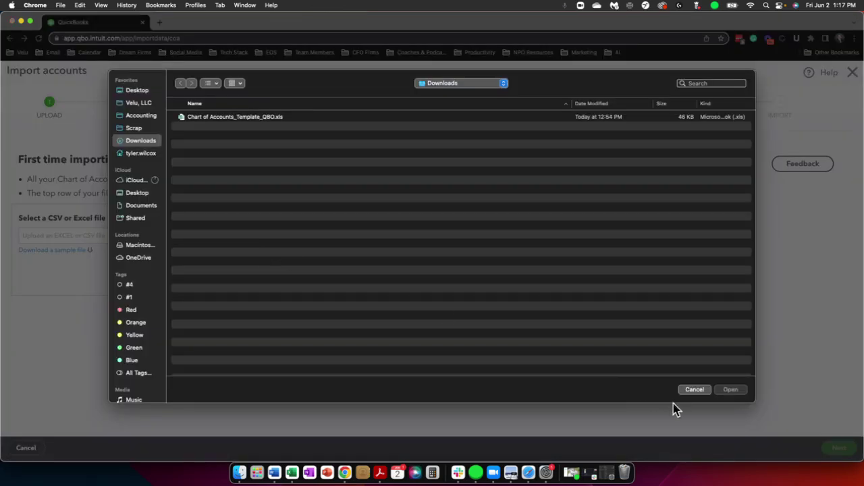
pyautogui.click(262, 122)
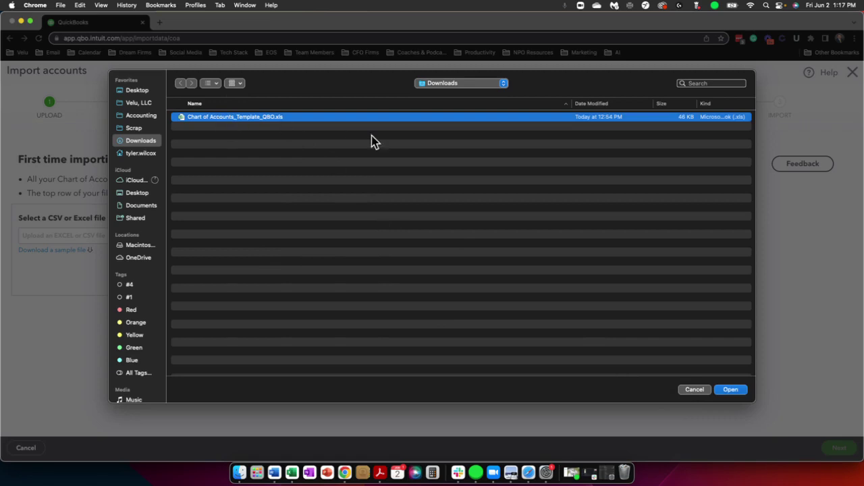
pyautogui.click(735, 392)
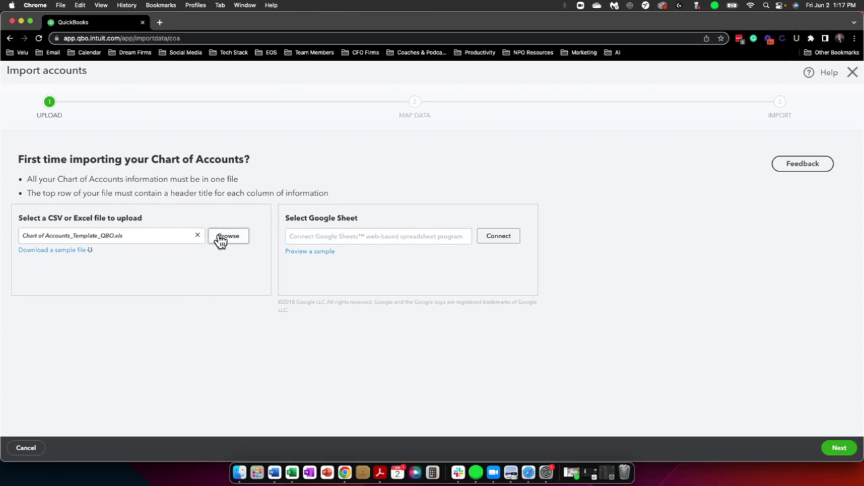
pyautogui.click(848, 451)
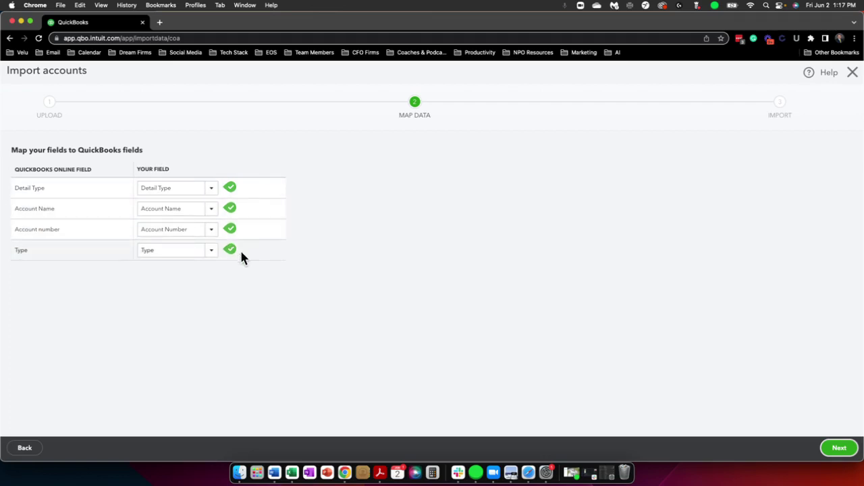
# Accept the mapping of detail type, account name, account number and type, and review the full list of accounts prepared for import.
pyautogui.click(840, 449)
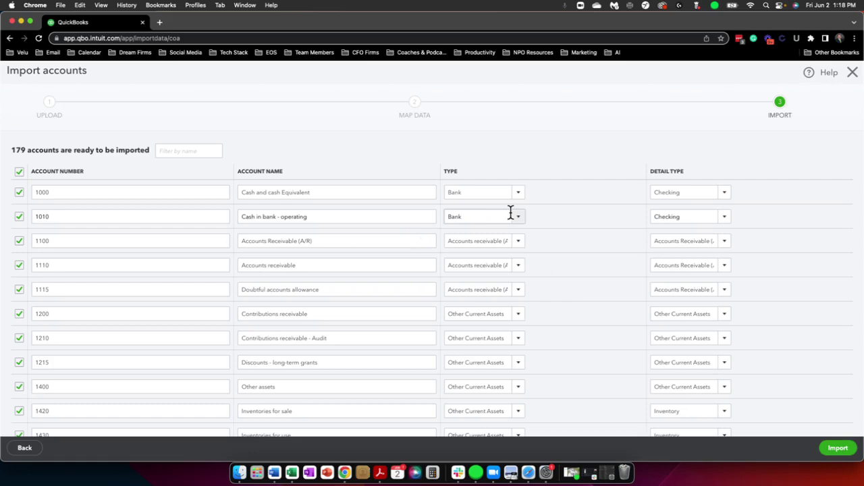
pyautogui.scroll(-10, 511, 215)
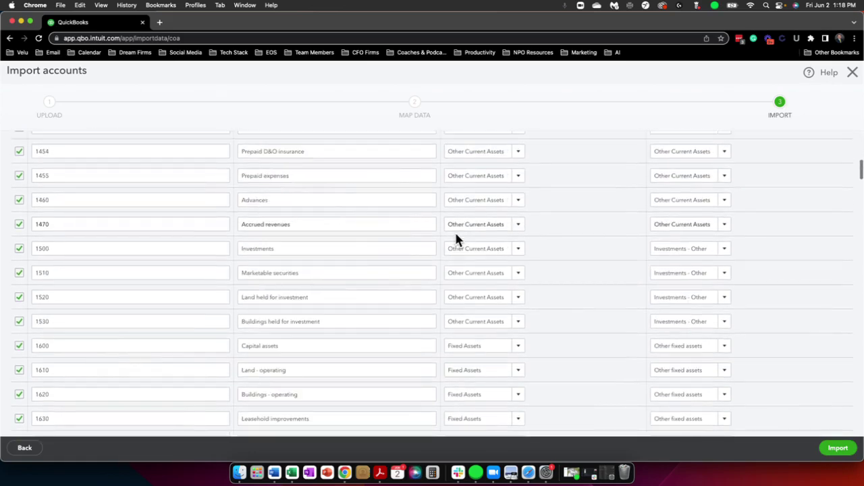
pyautogui.scroll(10, 466, 224)
pyautogui.scroll(-11, 365, 304)
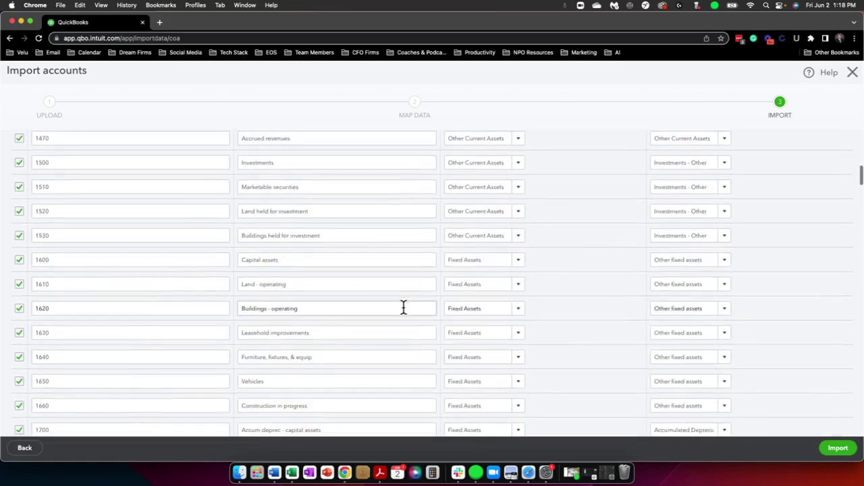
pyautogui.scroll(-20, 404, 308)
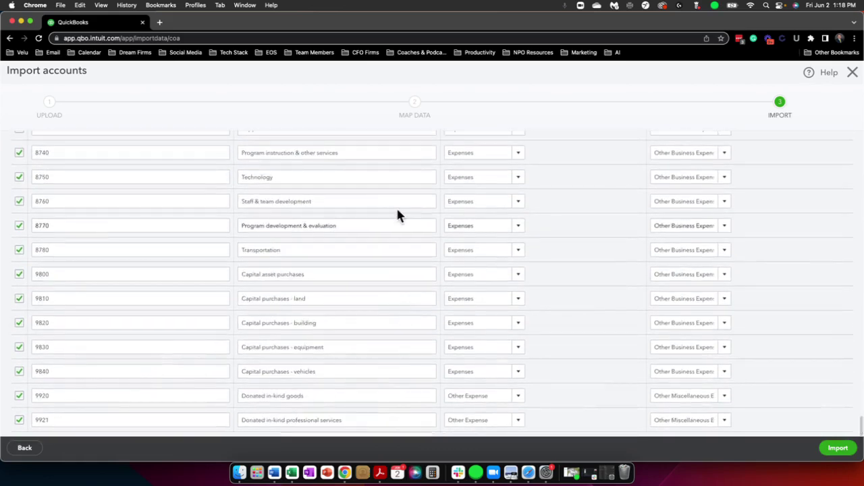
pyautogui.scroll(20, 398, 214)
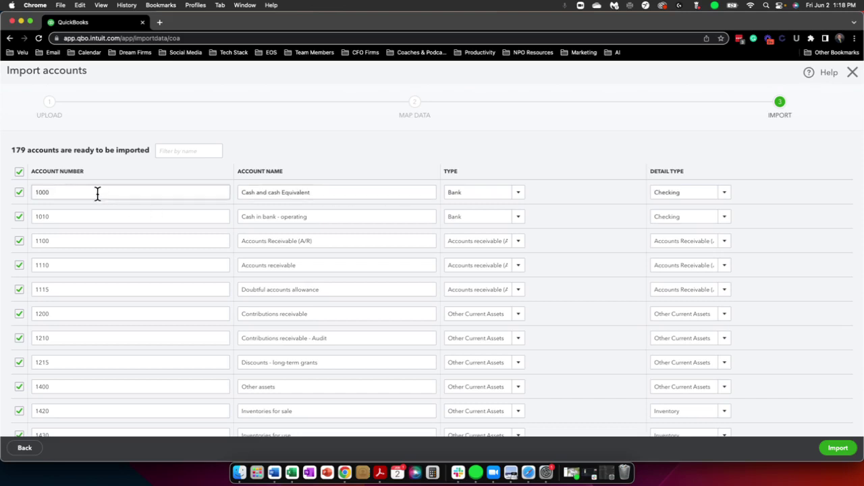
# Try appending a 2 to the number and to the name of the Cash and cash Equivalent account, removing it each time.
pyautogui.click(149, 193)
pyautogui.click(142, 193)
pyautogui.write('2')
pyautogui.press('BackSpace')
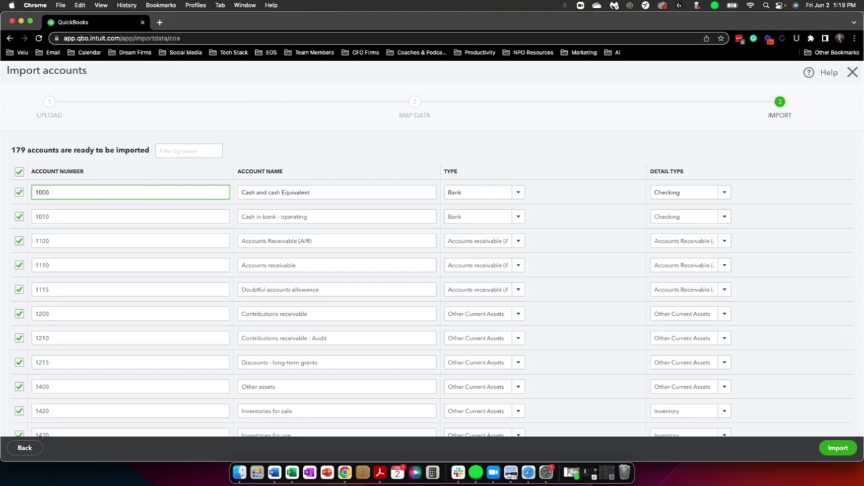
pyautogui.click(258, 197)
pyautogui.click(345, 191)
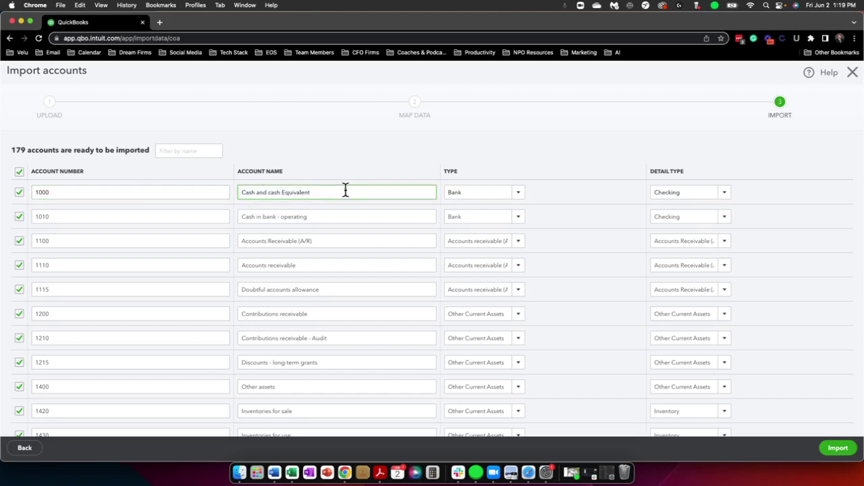
pyautogui.write('2')
pyautogui.press('BackSpace')
pyautogui.click(396, 160)
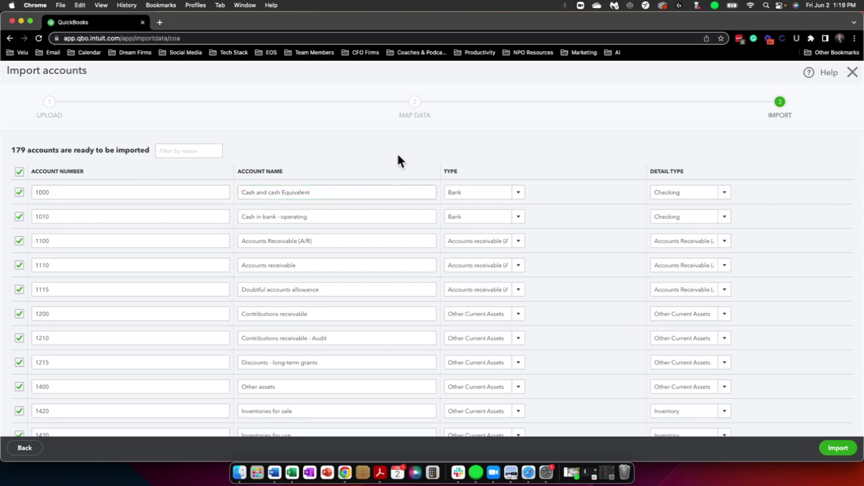
# Examine the account types available for the Cash and cash Equivalent account.
pyautogui.click(521, 197)
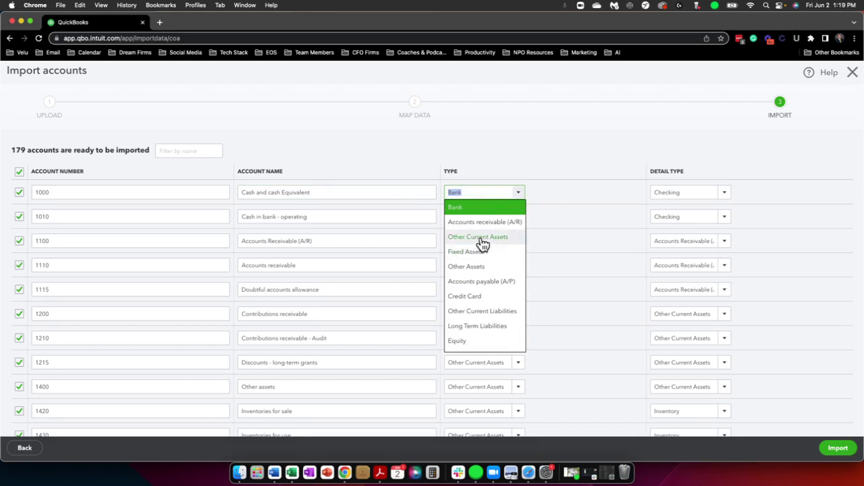
pyautogui.scroll(-2, 478, 331)
pyautogui.scroll(2, 482, 324)
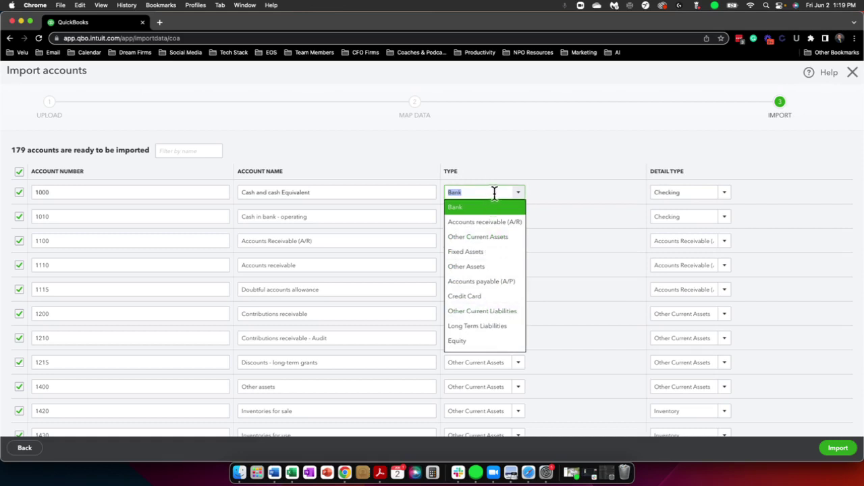
pyautogui.click(518, 192)
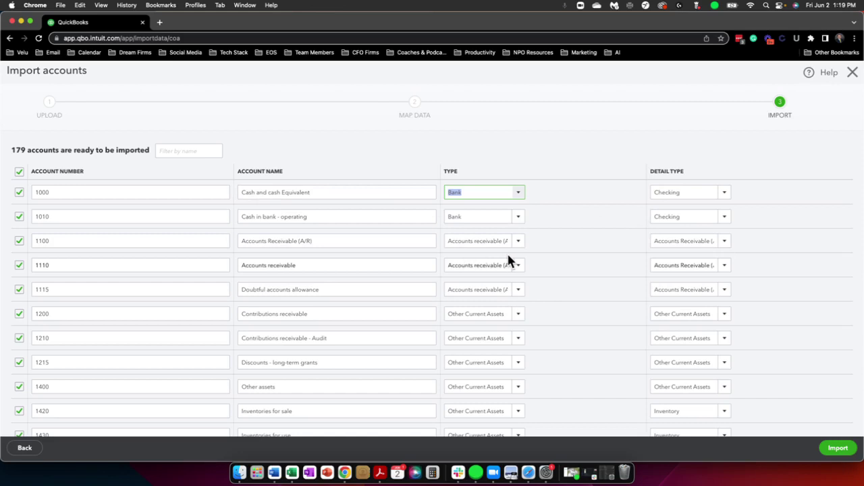
pyautogui.click(521, 195)
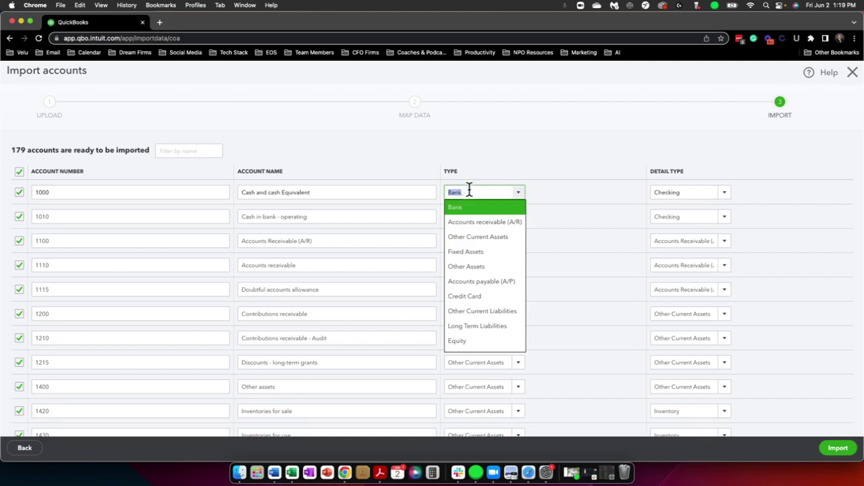
pyautogui.click(485, 154)
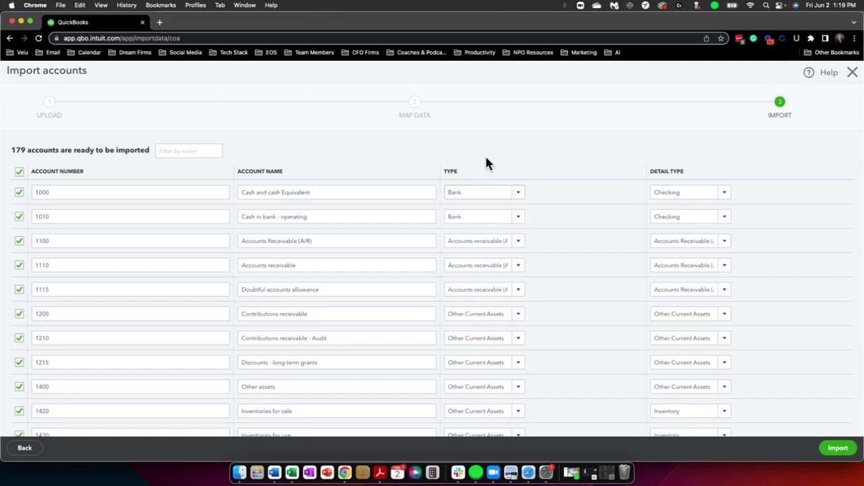
# Import the listed accounts and exit the account import.
pyautogui.click(837, 449)
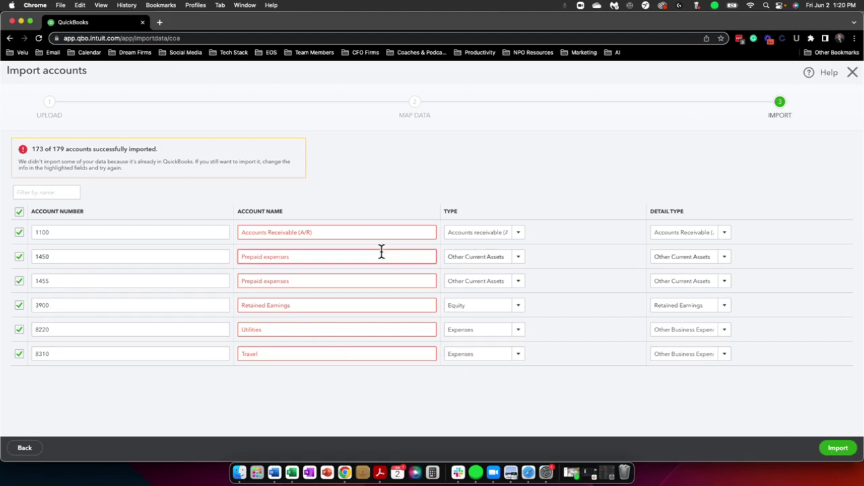
pyautogui.click(494, 277)
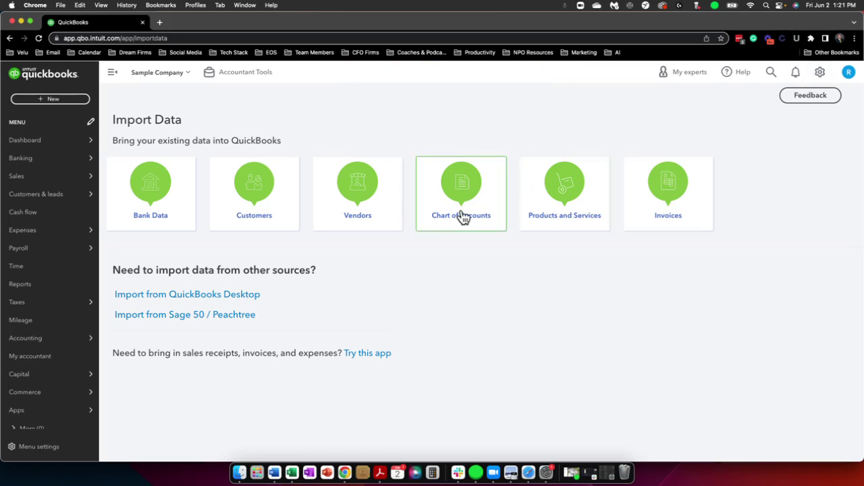
# Enable account numbers for the chart of accounts in the advanced company settings and save.
pyautogui.click(819, 73)
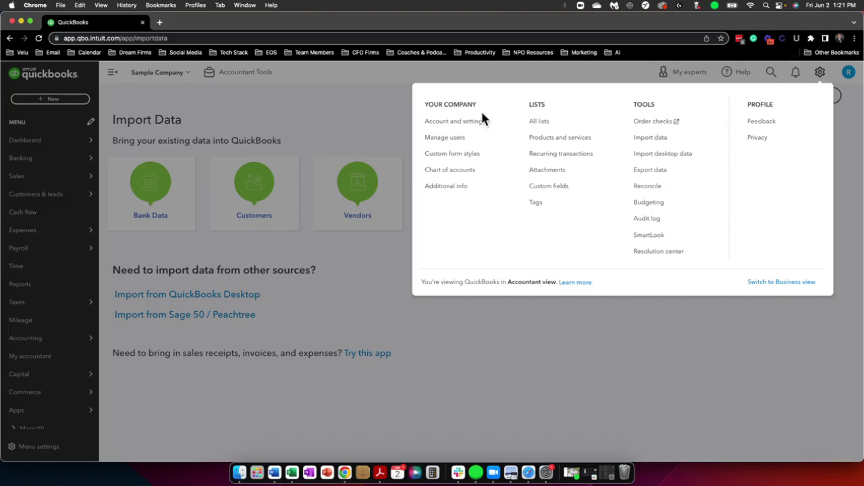
pyautogui.click(446, 121)
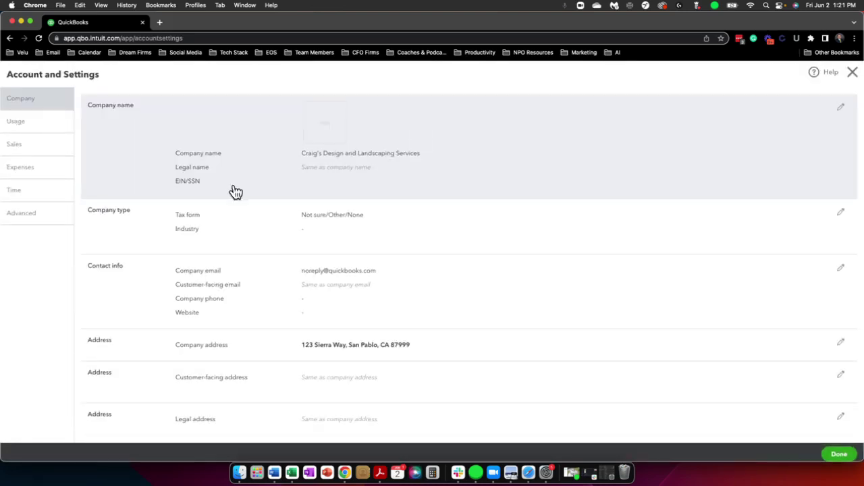
pyautogui.click(44, 216)
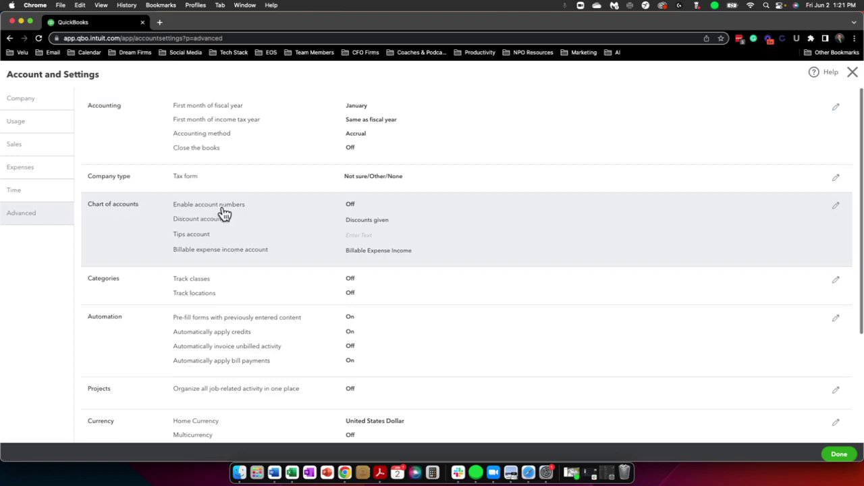
pyautogui.click(836, 206)
pyautogui.click(356, 204)
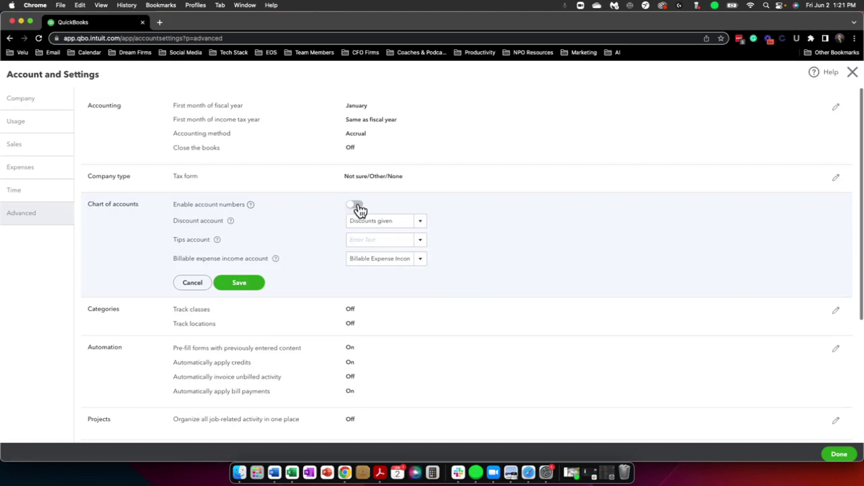
pyautogui.click(260, 297)
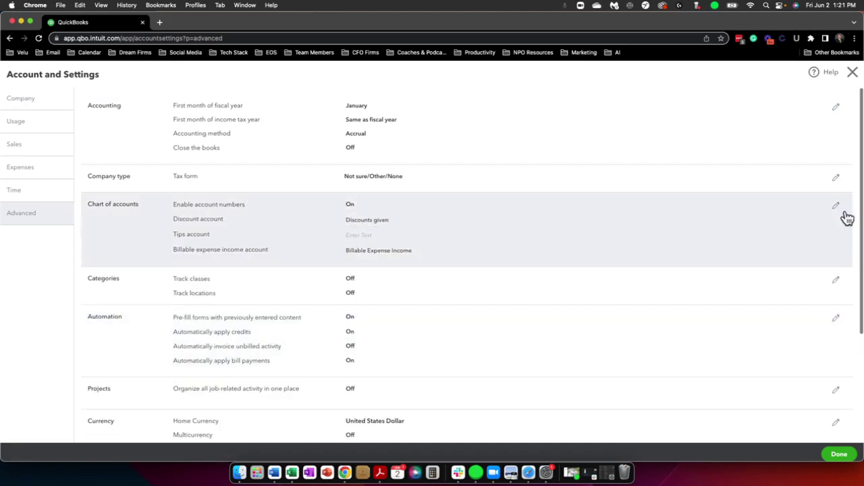
# Turn on showing account numbers in the chart of accounts settings and save.
pyautogui.click(837, 208)
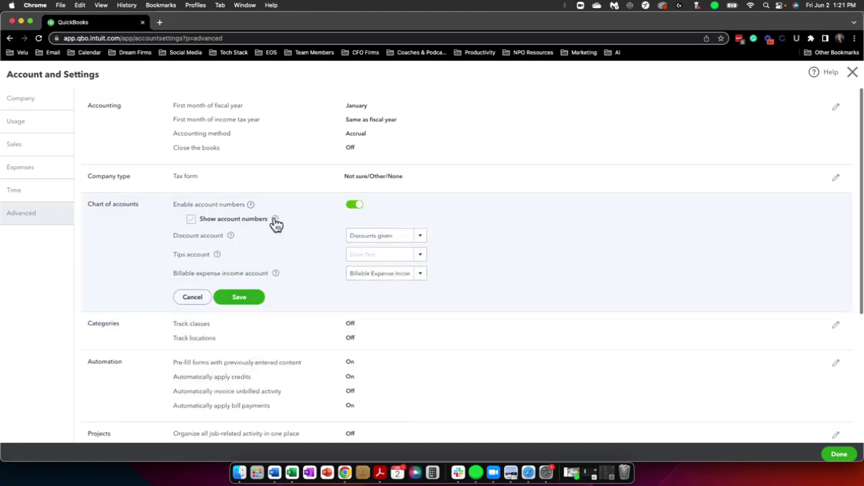
pyautogui.moveTo(276, 221)
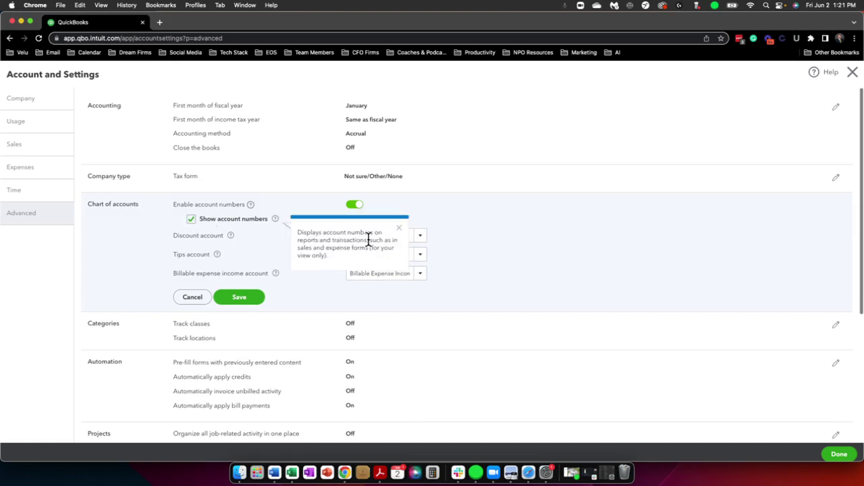
pyautogui.click(239, 298)
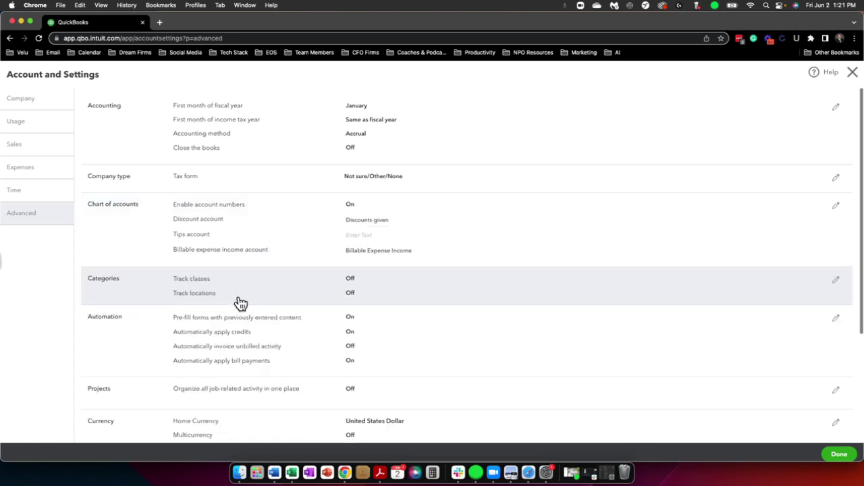
# Close the company settings and open the chart of accounts to review the account numbers, names and types.
pyautogui.click(840, 452)
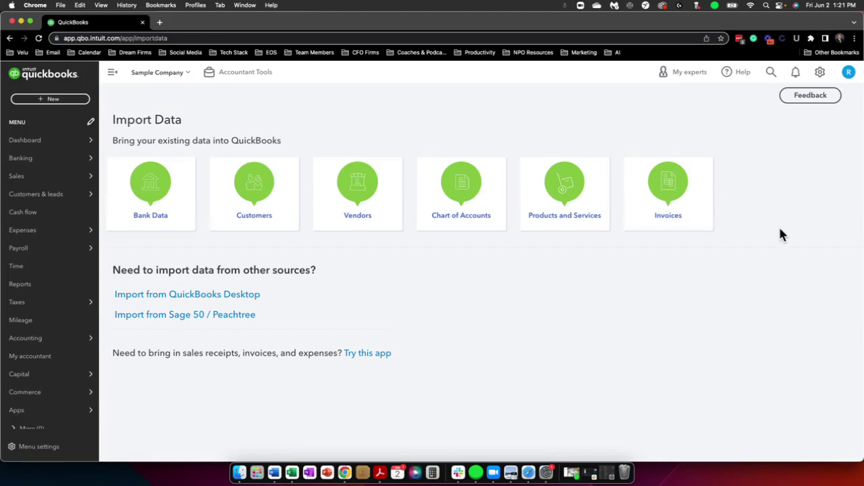
pyautogui.click(820, 72)
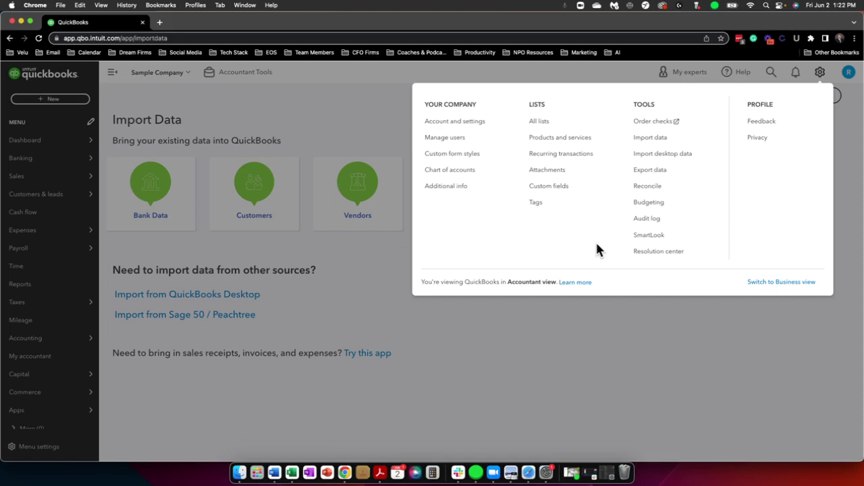
pyautogui.click(631, 332)
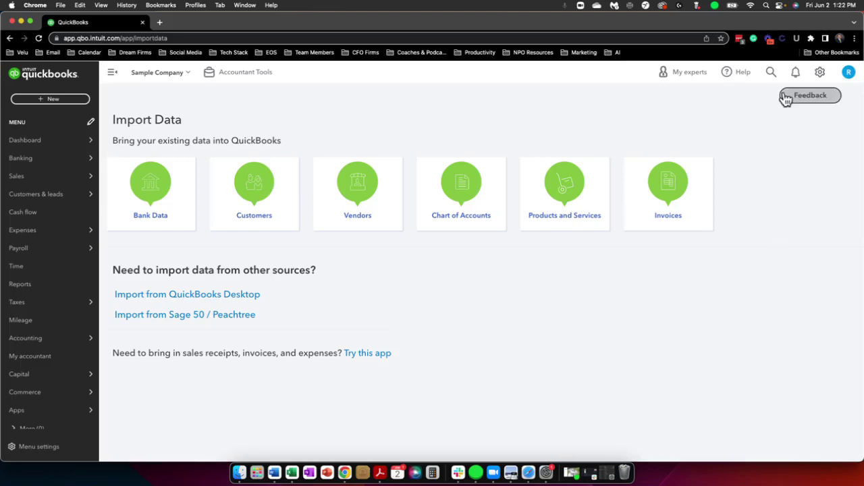
pyautogui.click(820, 73)
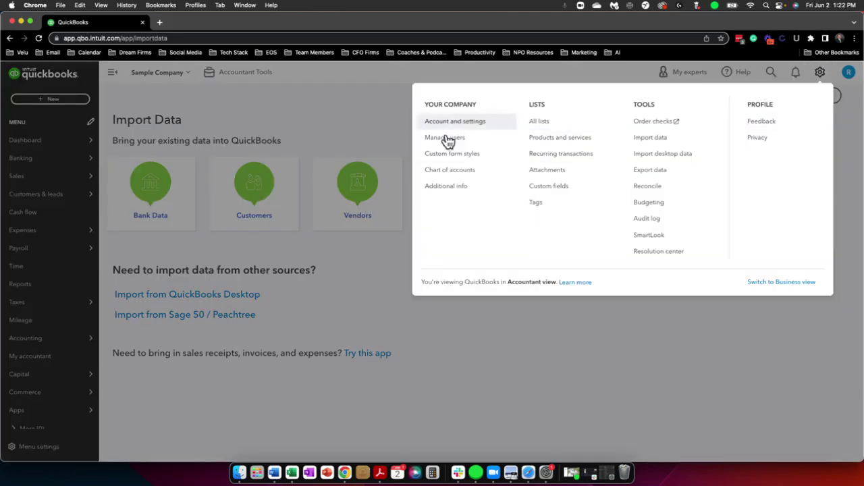
pyautogui.click(440, 171)
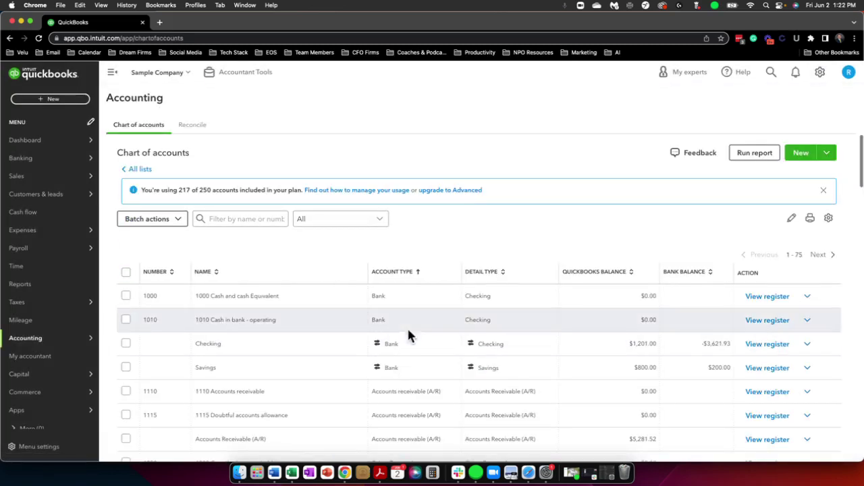
pyautogui.scroll(-2, 409, 333)
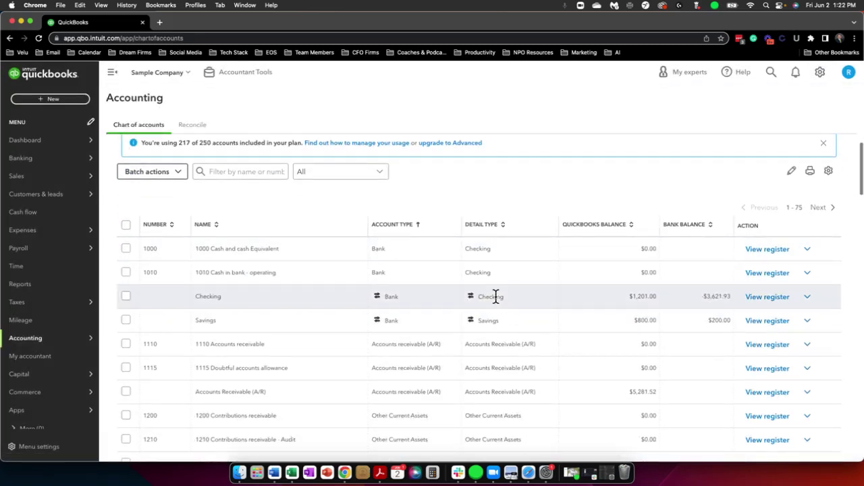
pyautogui.scroll(-3, 495, 296)
pyautogui.scroll(5, 495, 294)
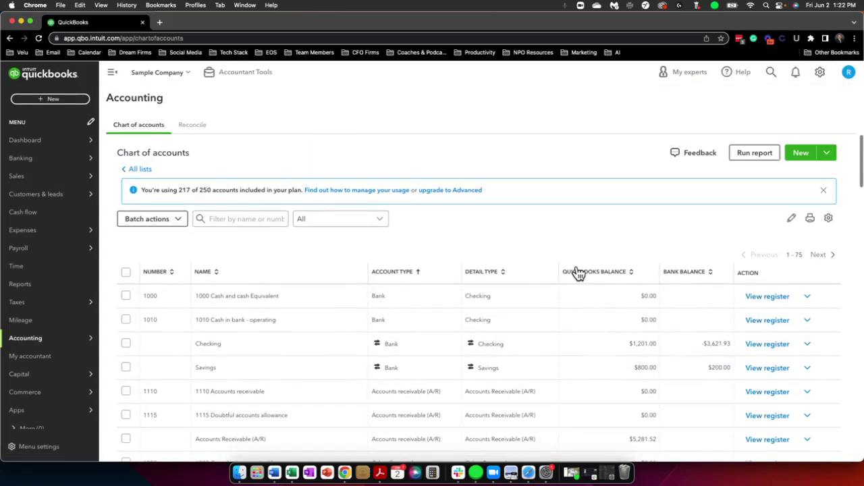
pyautogui.scroll(-2, 578, 273)
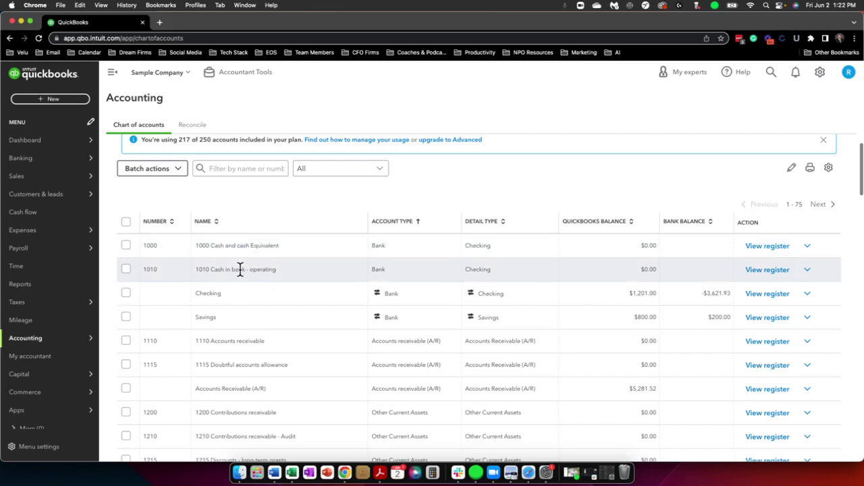
pyautogui.scroll(-1, 317, 287)
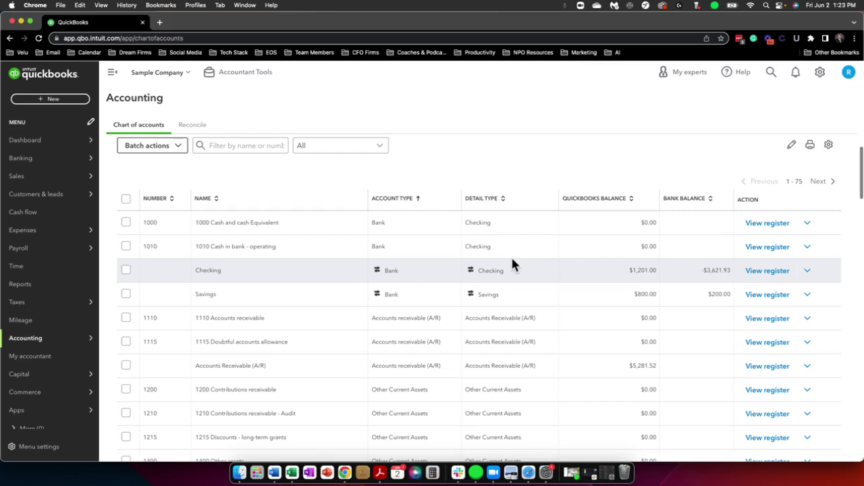
# Open the Balance Sheet report and review how its asset and liability accounts are listed.
pyautogui.click(72, 287)
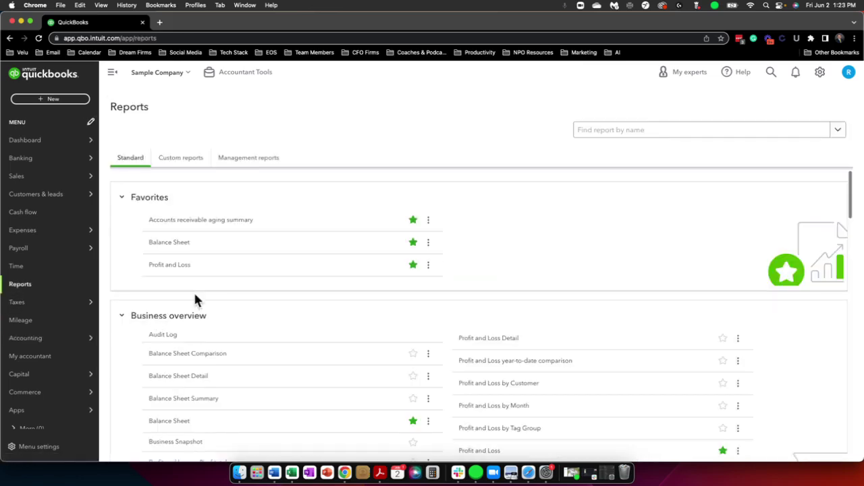
pyautogui.click(172, 244)
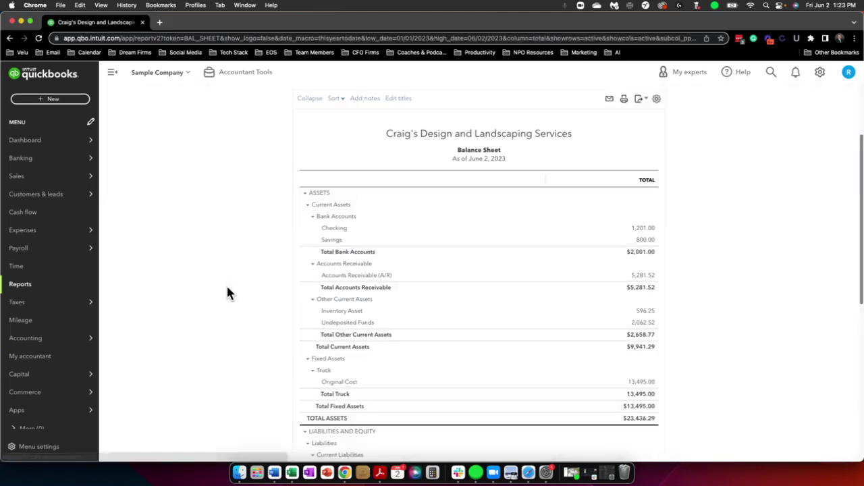
pyautogui.scroll(-10, 228, 289)
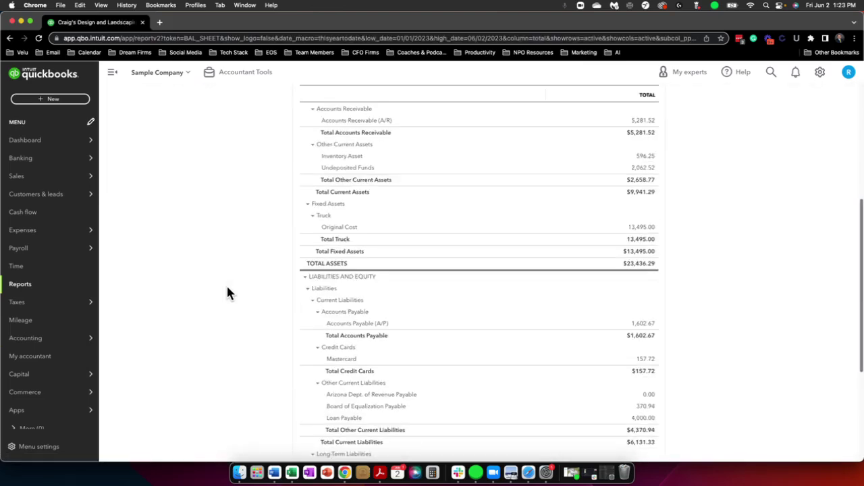
pyautogui.scroll(10, 227, 287)
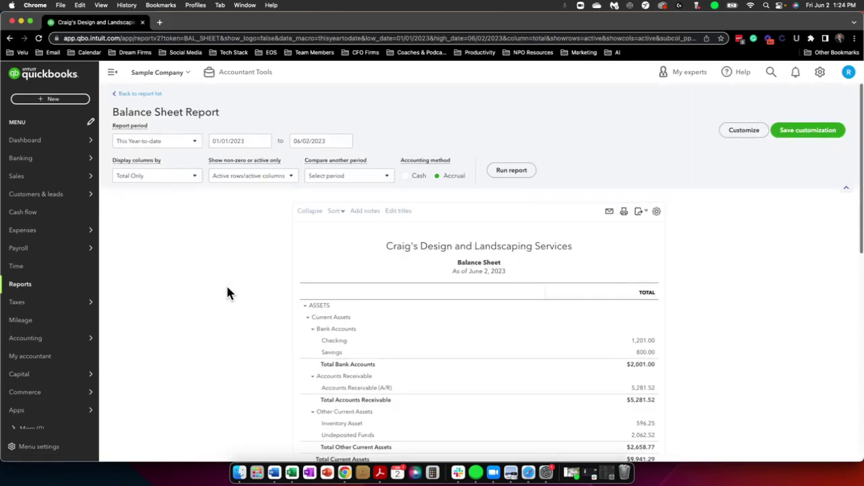
# Return to the chart of accounts and examine the numbers and names of the 1000 and 1010 cash accounts.
pyautogui.click(820, 72)
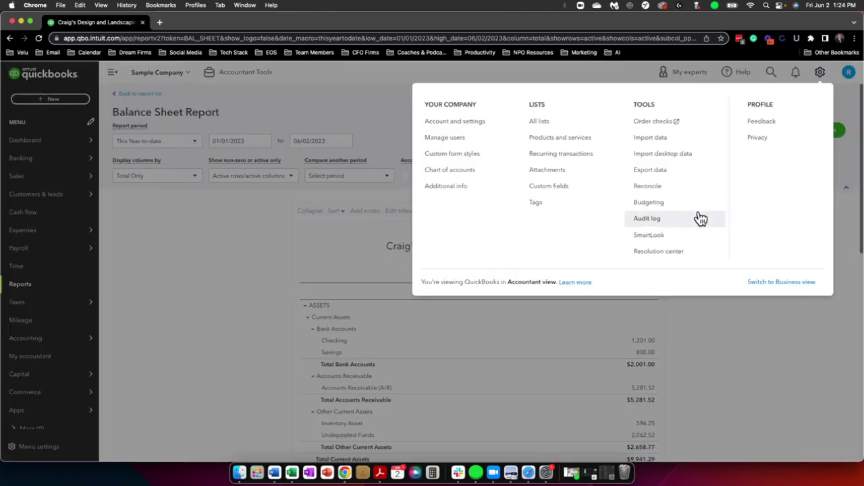
pyautogui.click(459, 169)
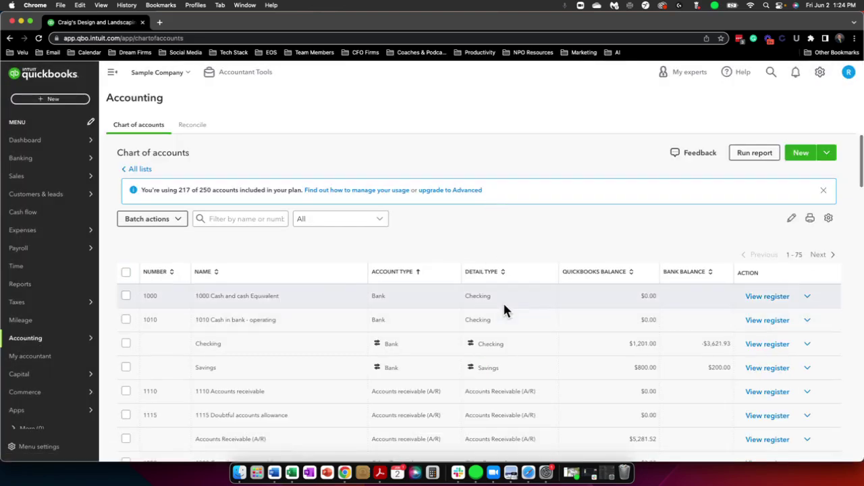
pyautogui.scroll(-1, 503, 309)
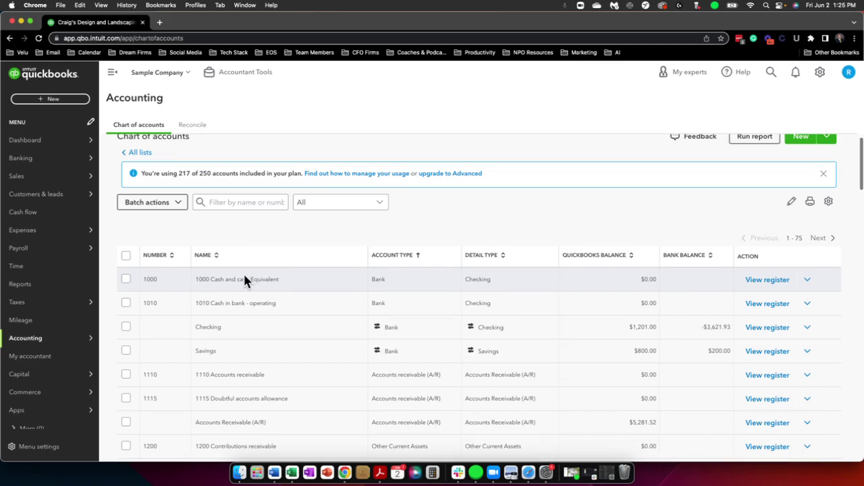
pyautogui.scroll(-3, 245, 280)
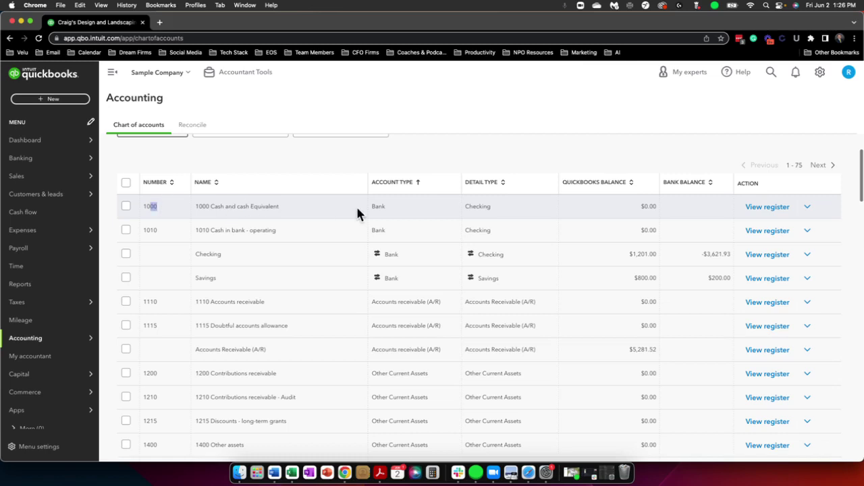
pyautogui.click(224, 207)
pyautogui.moveTo(202, 206); pyautogui.dragTo(265, 207)
pyautogui.click(253, 228)
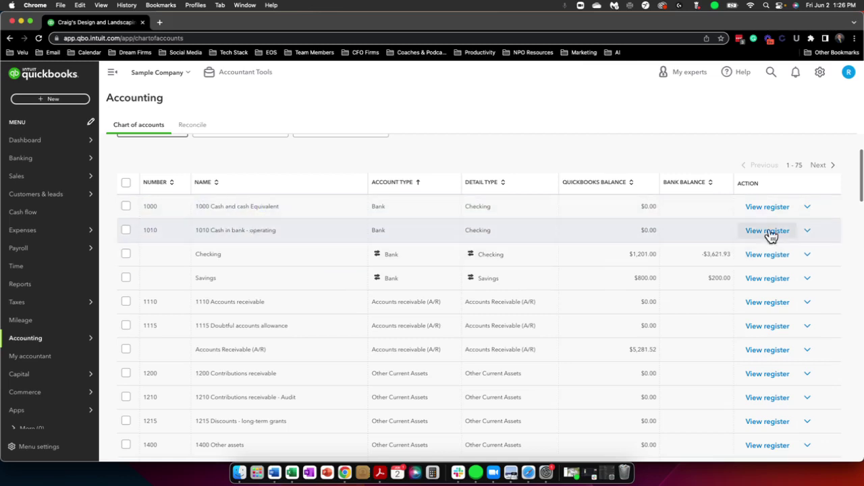
# Make 1010 Cash in bank - operating a sub-account of 1000 Cash and cash Equivalent with Checking as tax form section, and save.
pyautogui.click(808, 235)
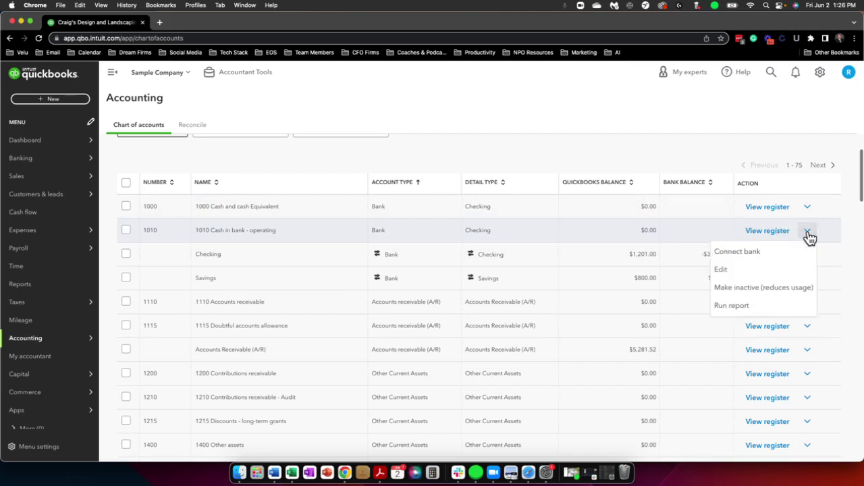
pyautogui.click(770, 272)
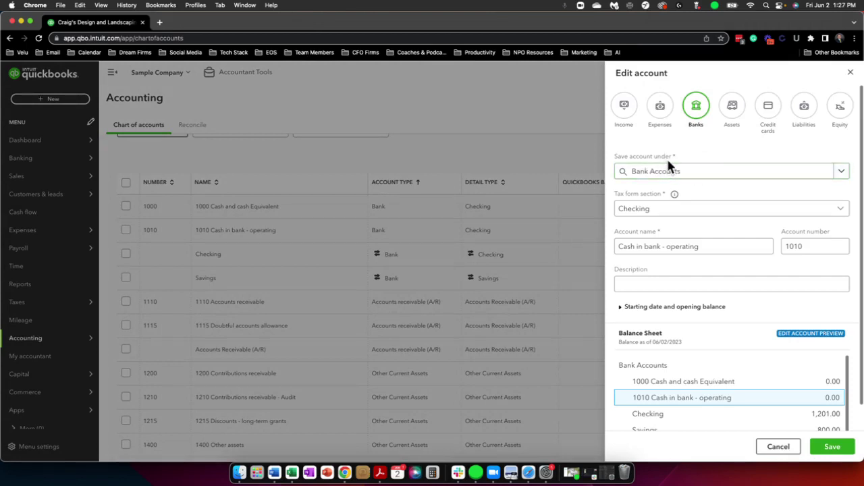
pyautogui.click(696, 174)
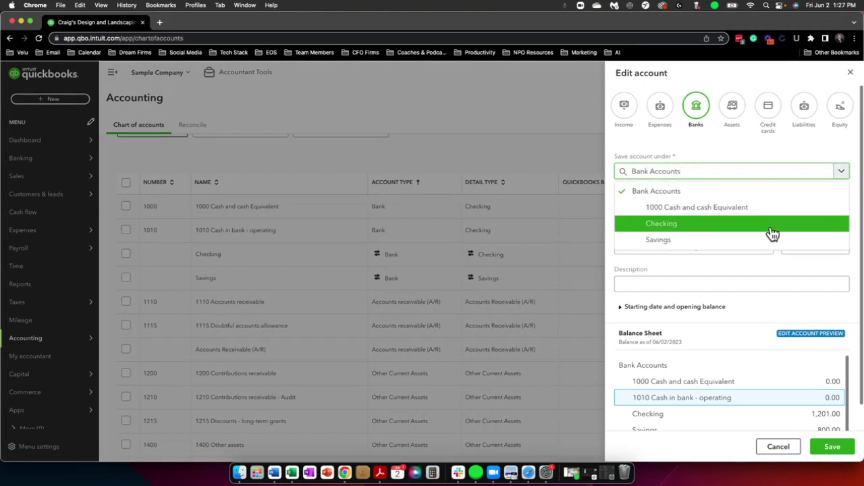
pyautogui.click(671, 214)
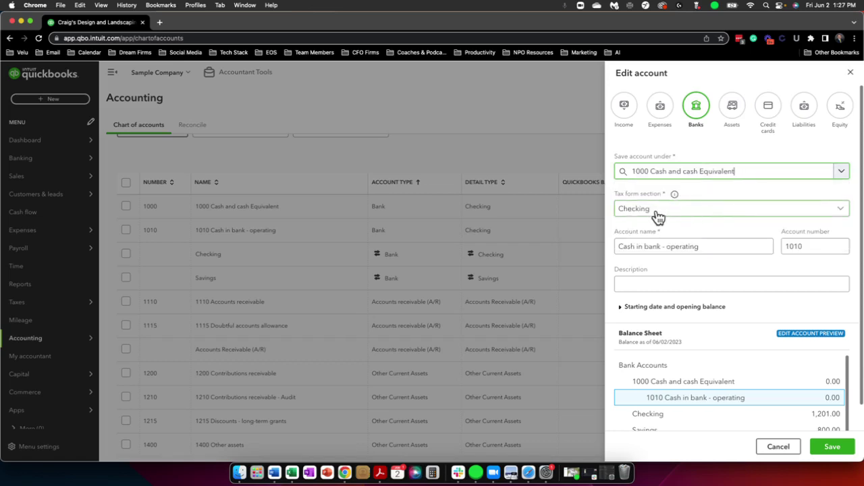
pyautogui.click(681, 216)
pyautogui.click(711, 218)
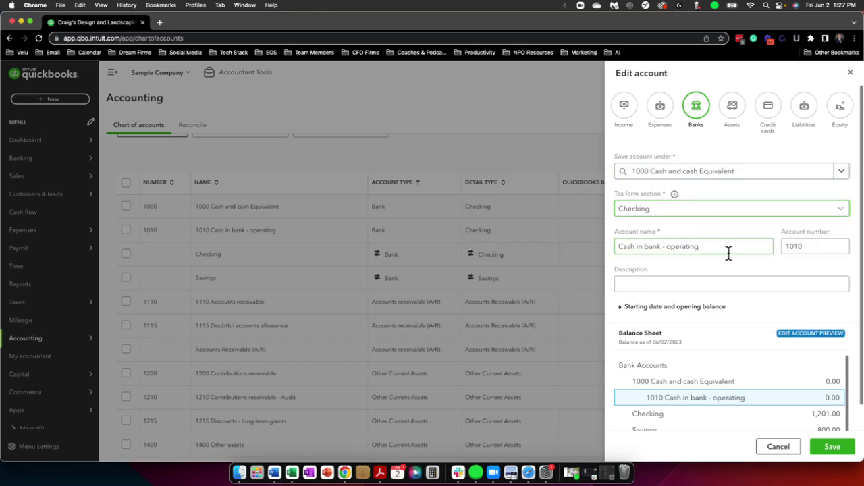
pyautogui.click(693, 177)
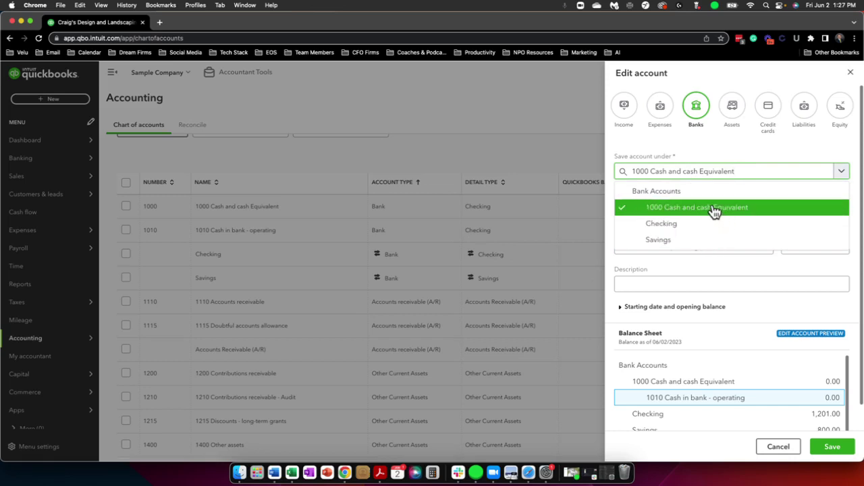
pyautogui.click(715, 209)
pyautogui.click(694, 211)
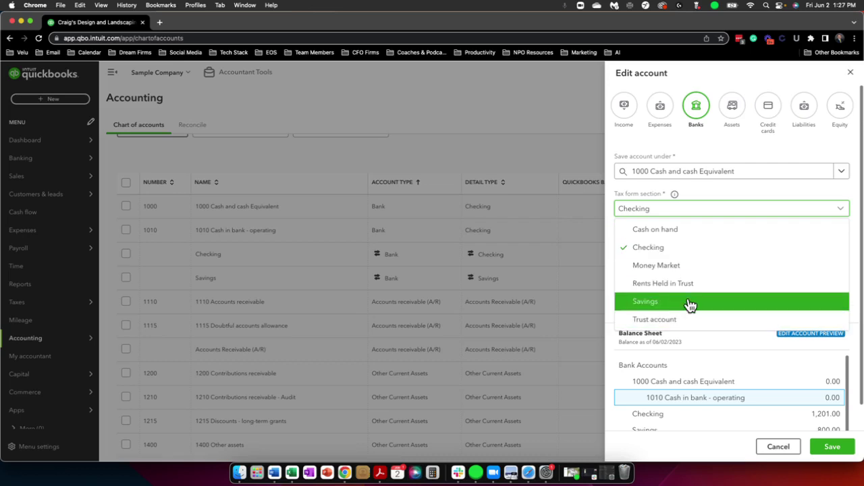
pyautogui.click(675, 255)
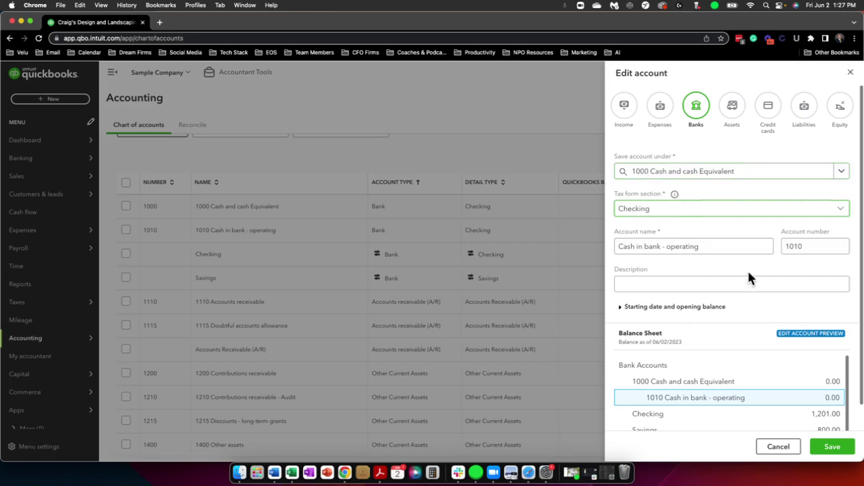
pyautogui.click(832, 447)
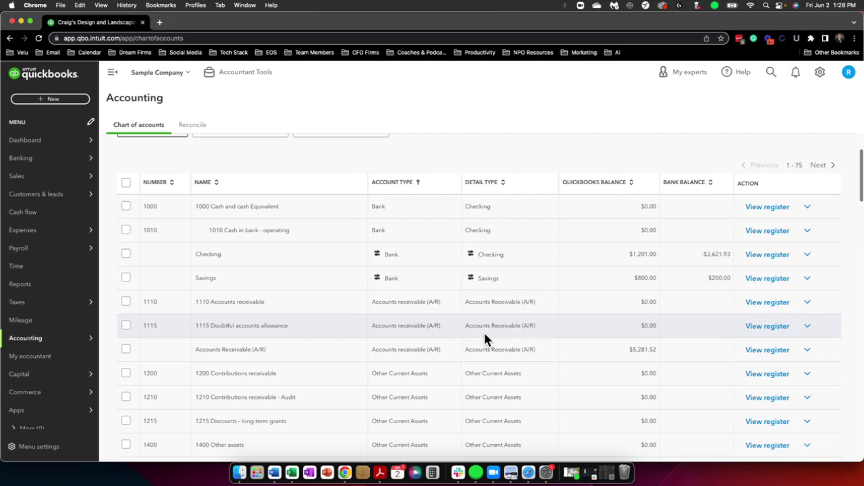
# Run the Balance Sheet report again and review its Bank Accounts section.
pyautogui.click(60, 286)
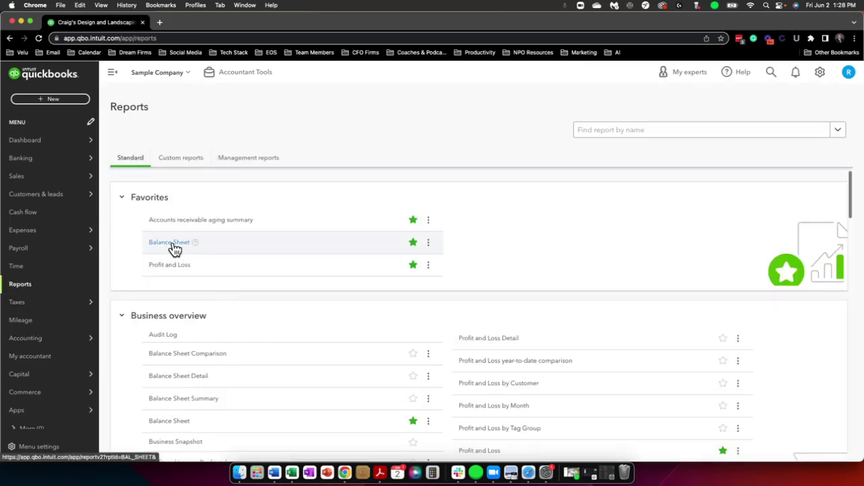
pyautogui.moveTo(169, 247); pyautogui.dragTo(196, 251)
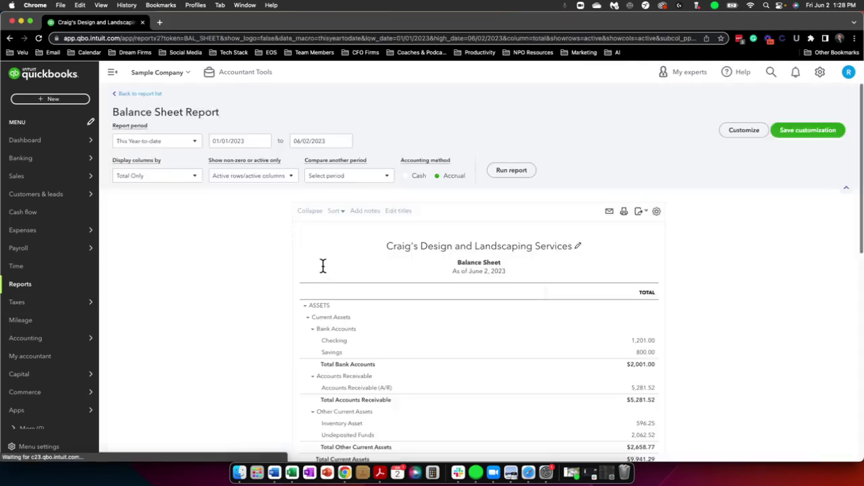
pyautogui.scroll(-3, 399, 234)
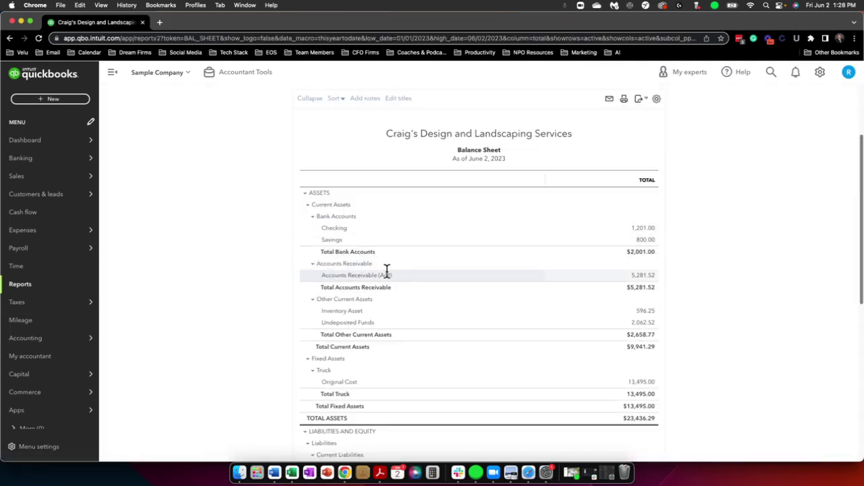
pyautogui.scroll(2, 386, 270)
pyautogui.scroll(-2, 384, 270)
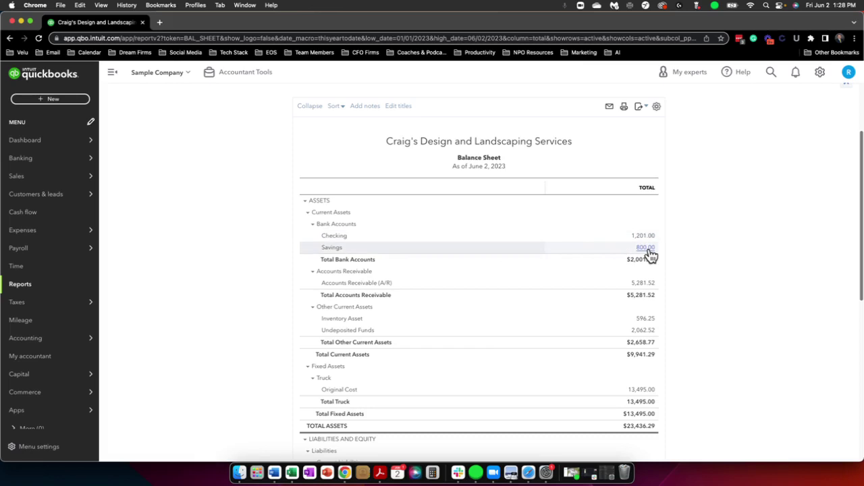
# Open the Checking transactions from the Balance Sheet, reassign the 01/03/2023 bill payment to 1010 Cash in bank - operating, and save it.
pyautogui.click(643, 238)
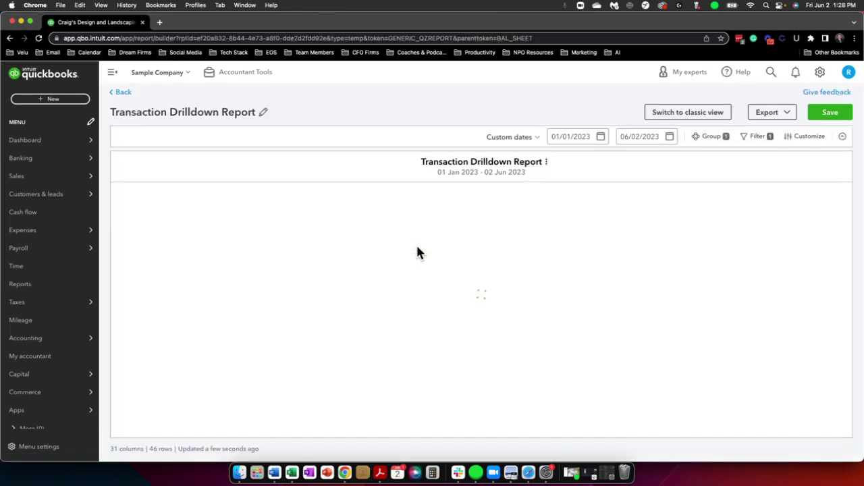
pyautogui.click(329, 251)
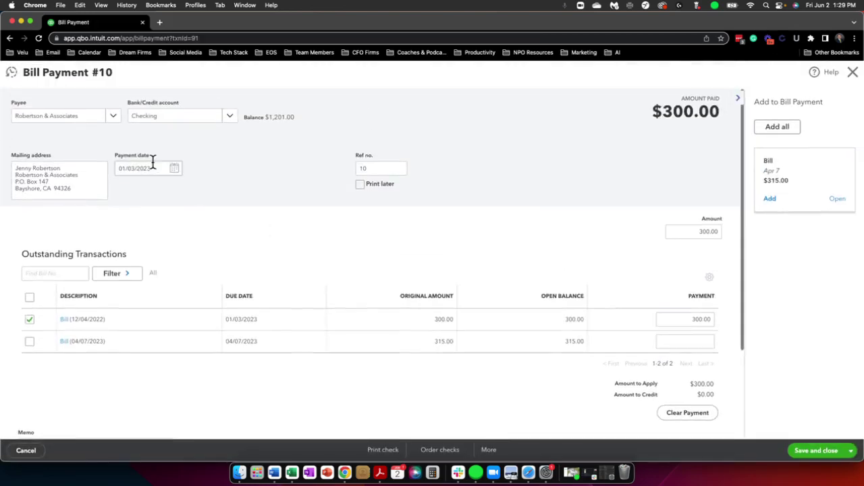
pyautogui.click(233, 117)
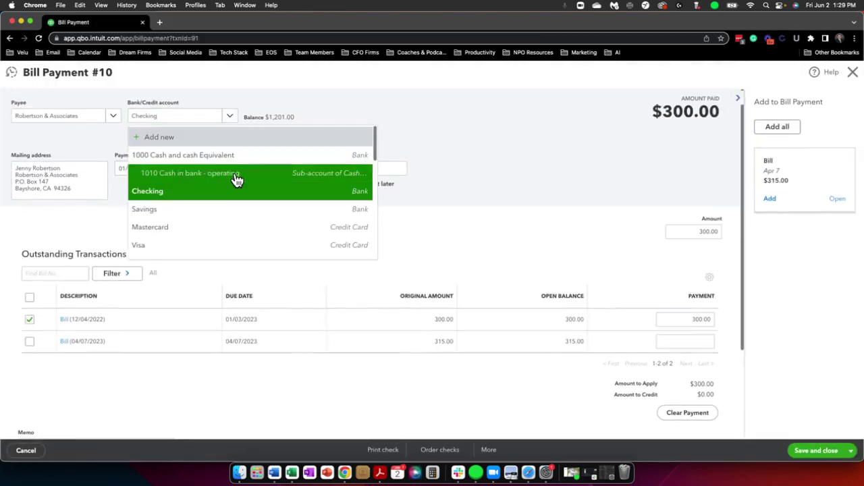
pyautogui.click(233, 175)
pyautogui.click(230, 117)
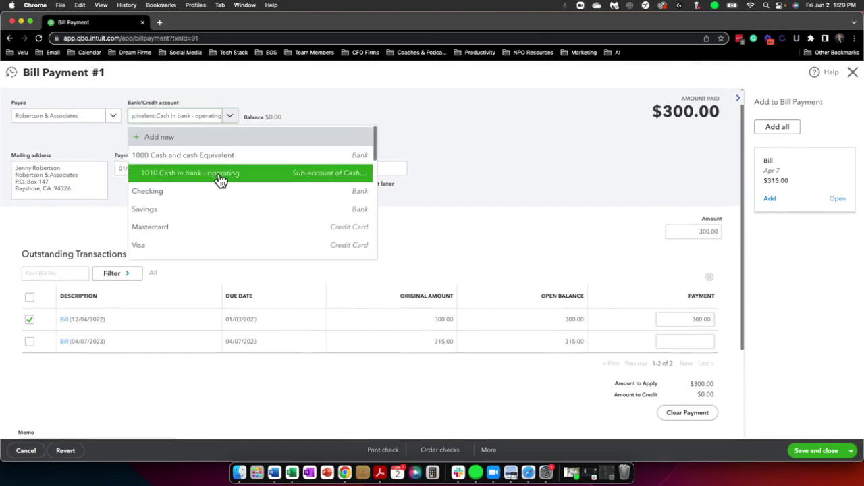
pyautogui.click(253, 174)
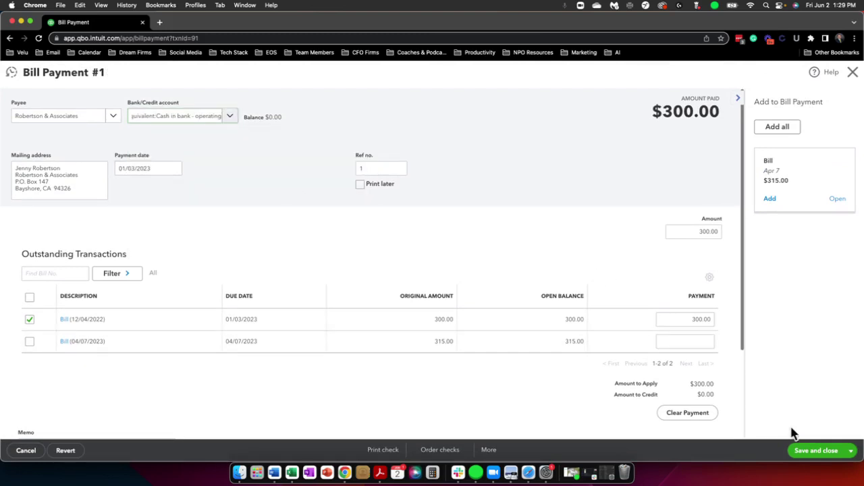
pyautogui.click(793, 450)
pyautogui.click(517, 279)
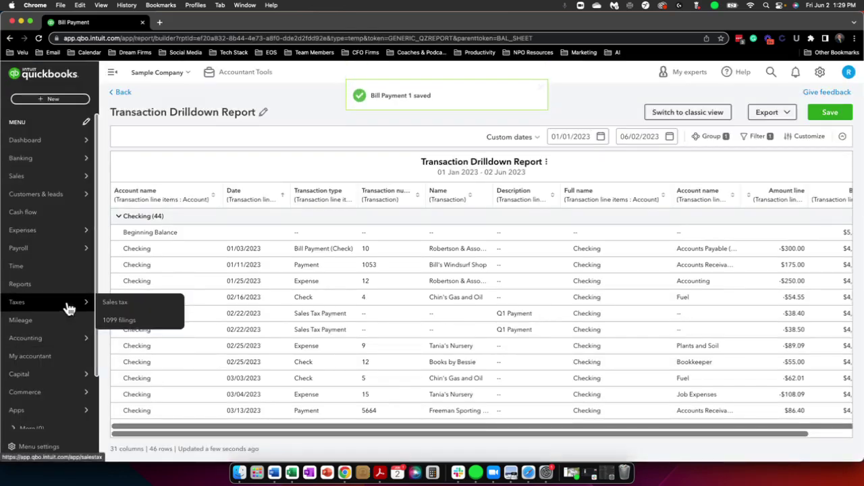
# Run the Balance Sheet report again and examine the 1000 Cash and cash Equivalent group under Bank Accounts.
pyautogui.click(67, 285)
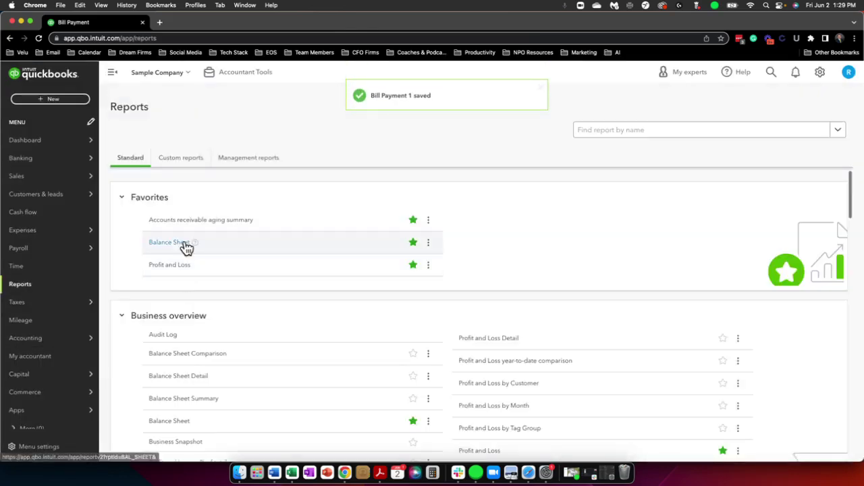
pyautogui.click(183, 246)
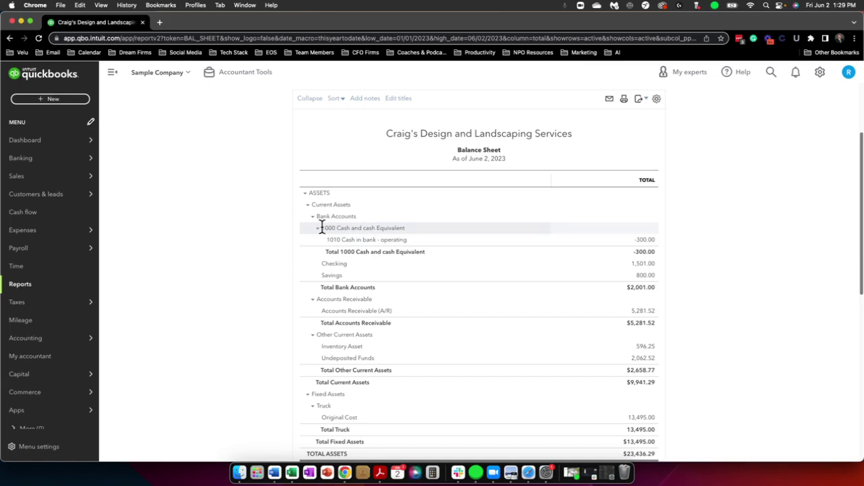
pyautogui.moveTo(322, 228); pyautogui.dragTo(407, 228)
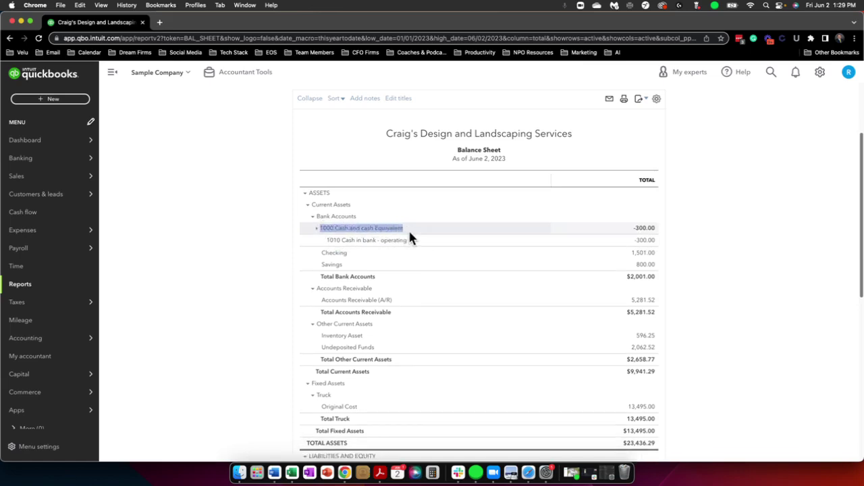
pyautogui.click(316, 228)
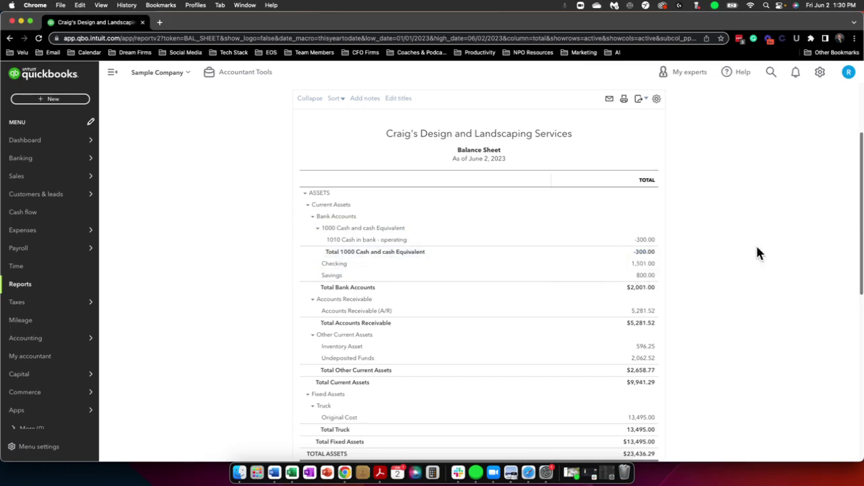
# Return to the chart of accounts and compare the 1010 Cash in bank - operating and Checking accounts and the actions available for Checking.
pyautogui.click(819, 72)
pyautogui.click(458, 170)
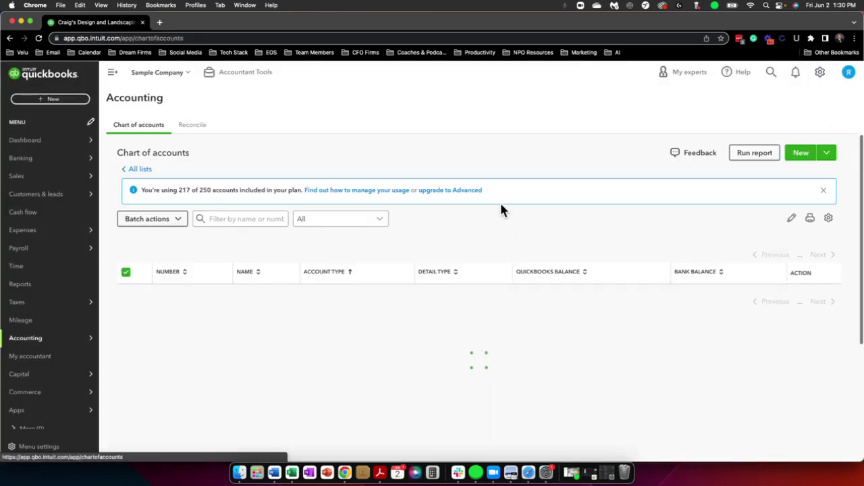
pyautogui.scroll(-2, 490, 244)
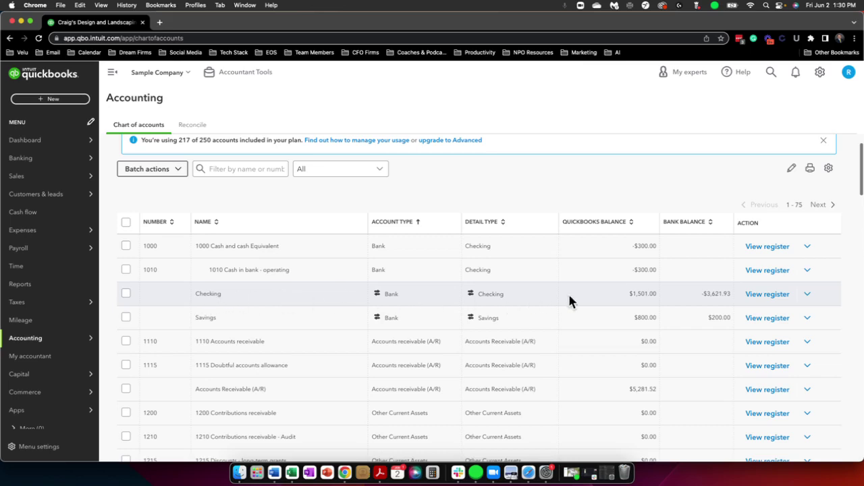
pyautogui.click(809, 295)
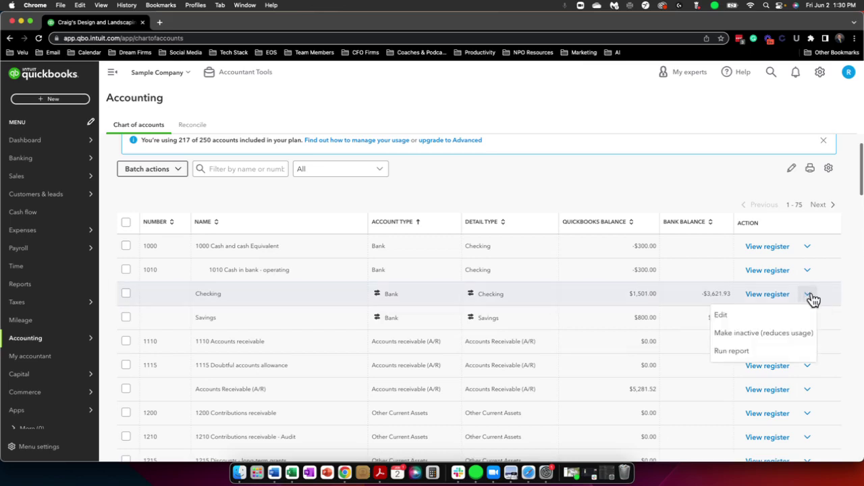
pyautogui.click(330, 298)
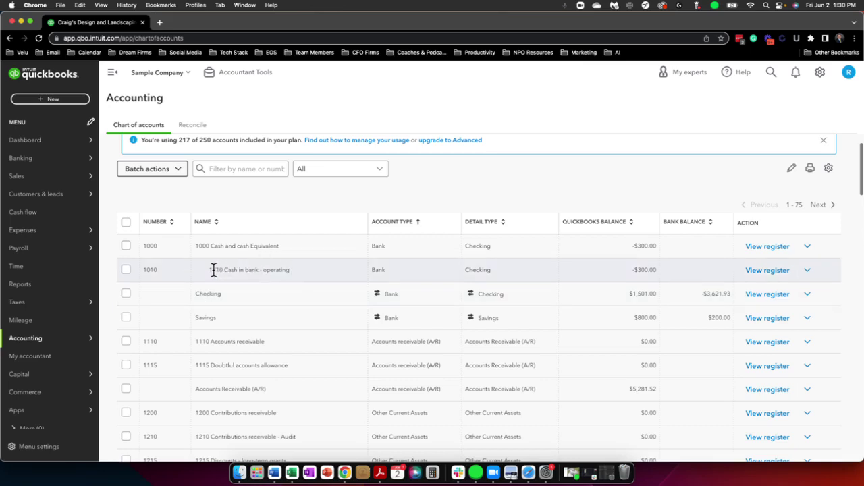
pyautogui.moveTo(211, 270); pyautogui.dragTo(290, 271)
pyautogui.click(195, 298)
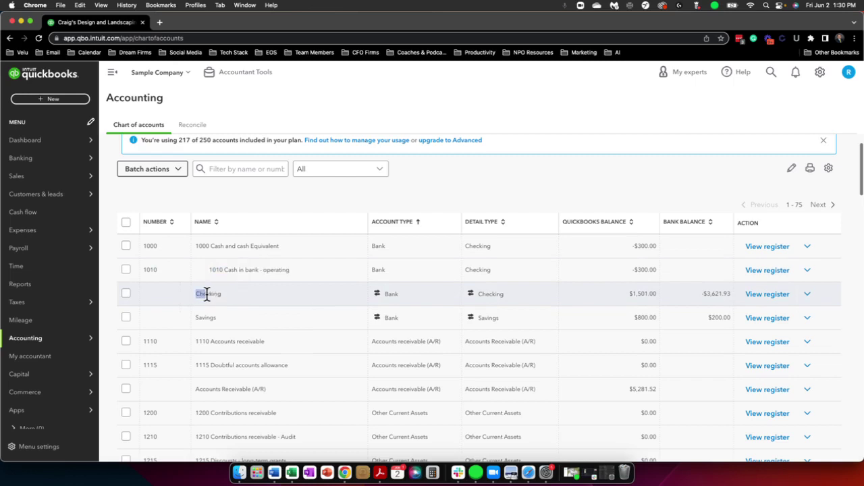
pyautogui.moveTo(195, 297); pyautogui.dragTo(224, 298)
# Try making Checking a sub-account of 1000 Cash and cash Equivalent with account number 1020, and cancel the edit.
pyautogui.click(807, 295)
pyautogui.click(780, 314)
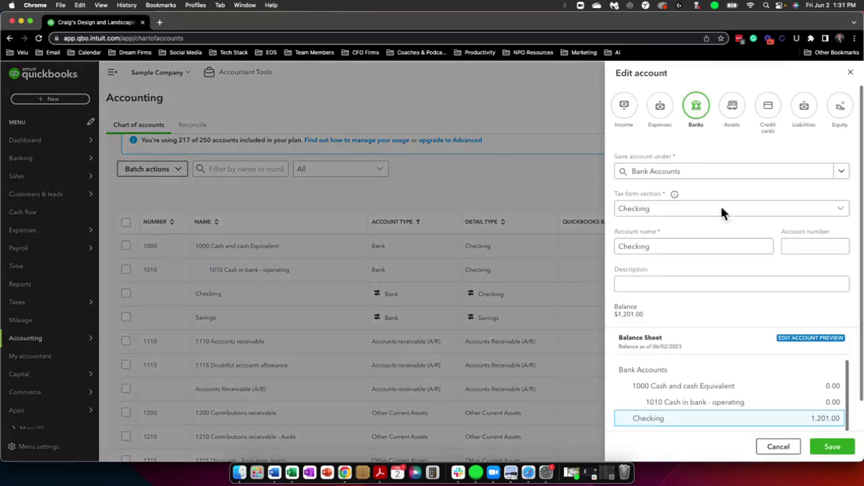
pyautogui.click(714, 174)
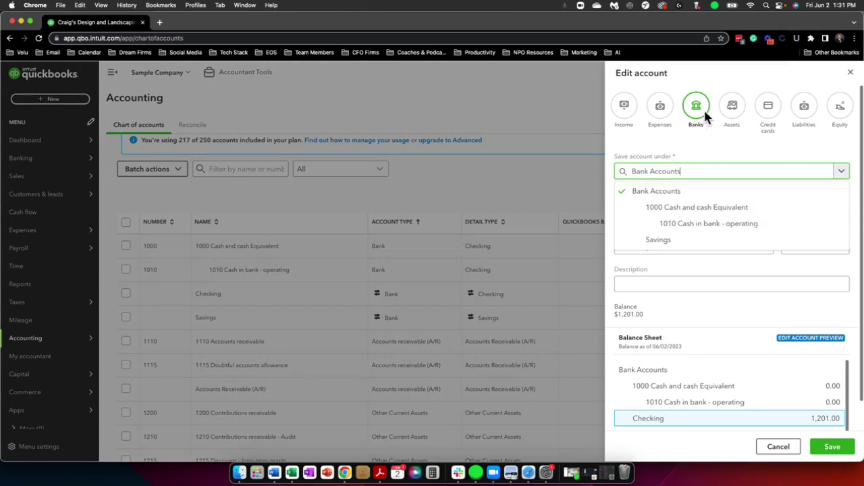
pyautogui.click(675, 207)
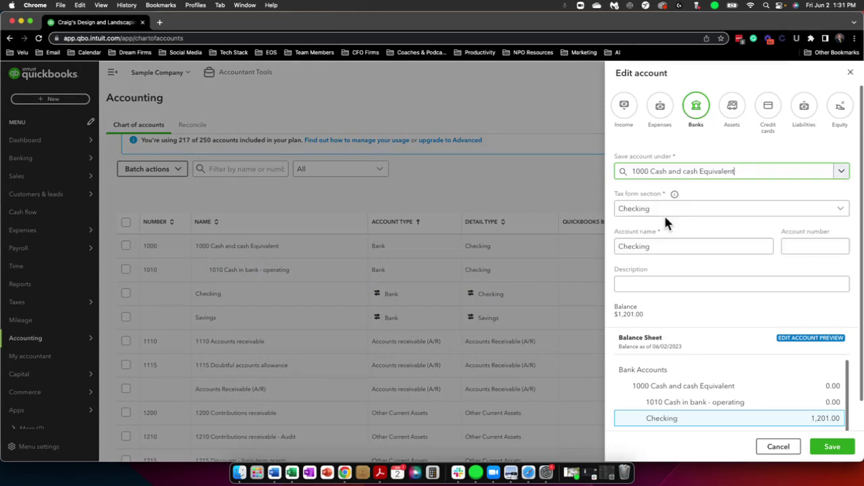
pyautogui.click(802, 248)
pyautogui.write('1020')
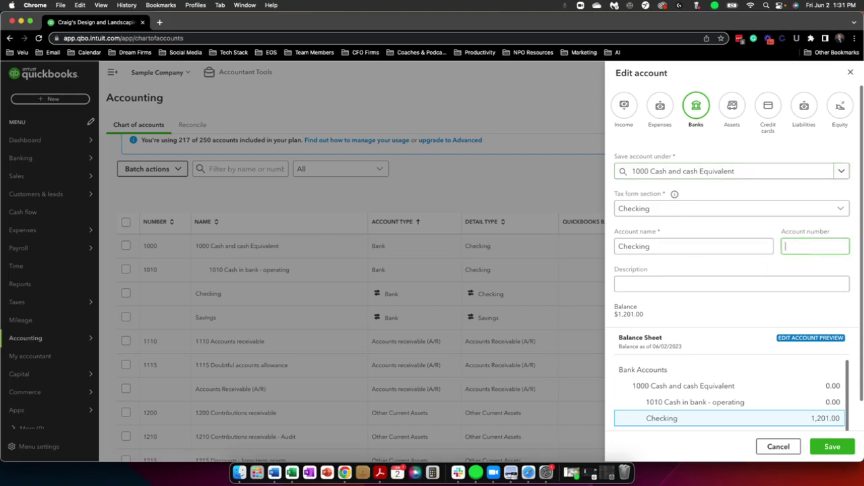
pyautogui.click(722, 248)
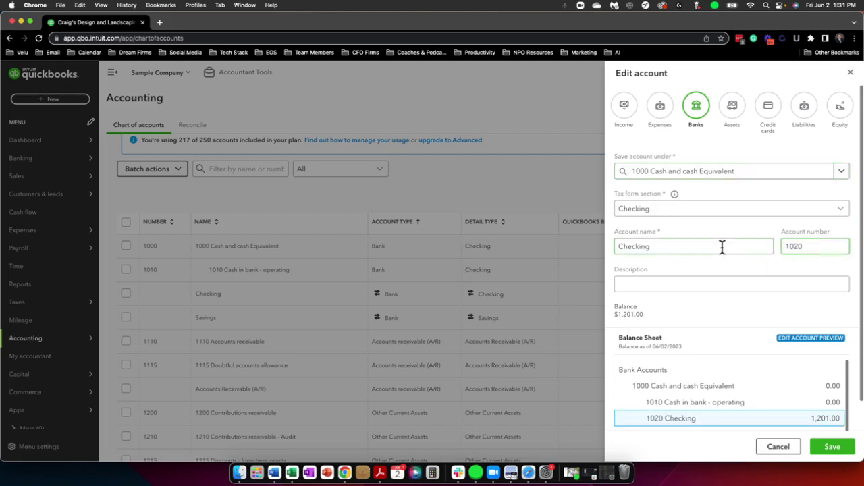
pyautogui.scroll(-1, 678, 399)
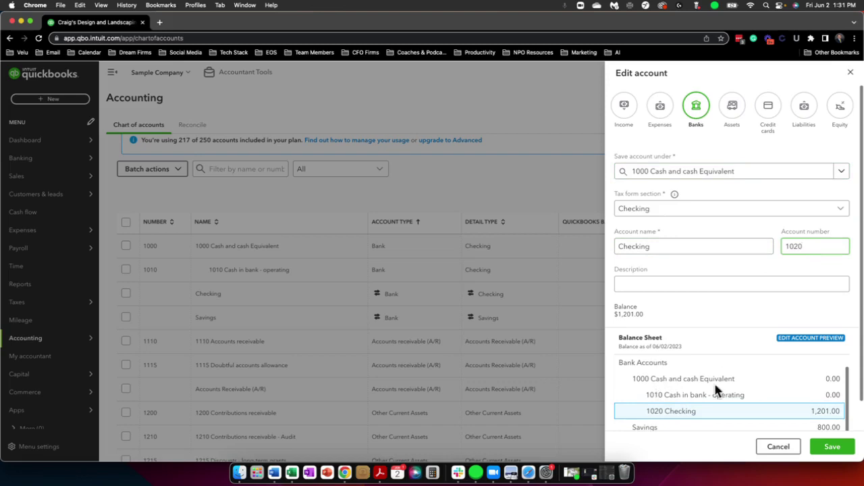
pyautogui.scroll(-1, 701, 396)
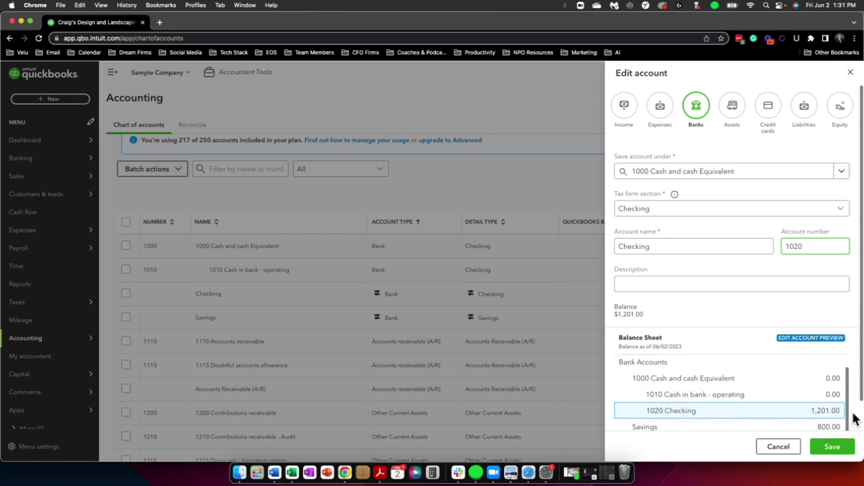
pyautogui.click(776, 447)
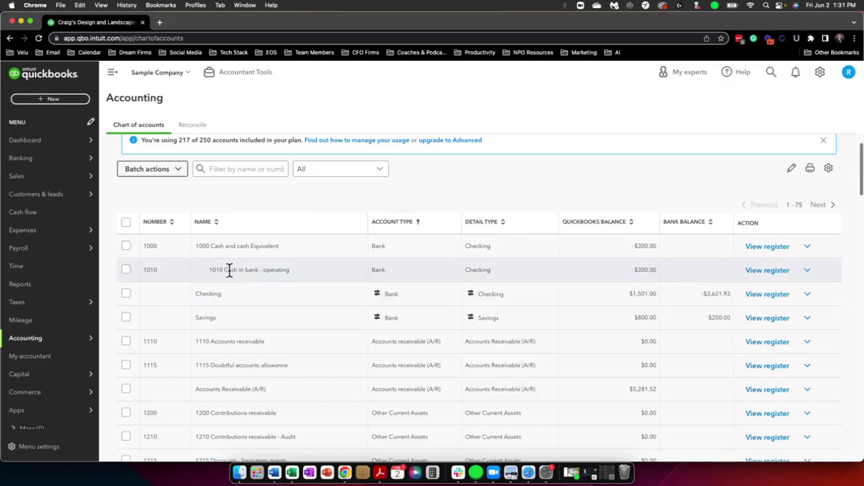
# Copy the name Cash in bank - operating, without its number, from the 1010 account in the list.
pyautogui.moveTo(212, 269); pyautogui.dragTo(288, 270)
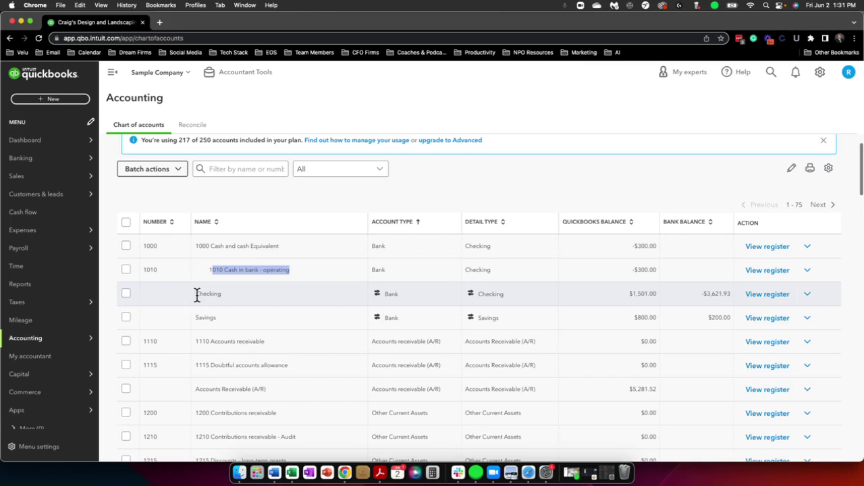
pyautogui.moveTo(196, 293); pyautogui.dragTo(218, 294)
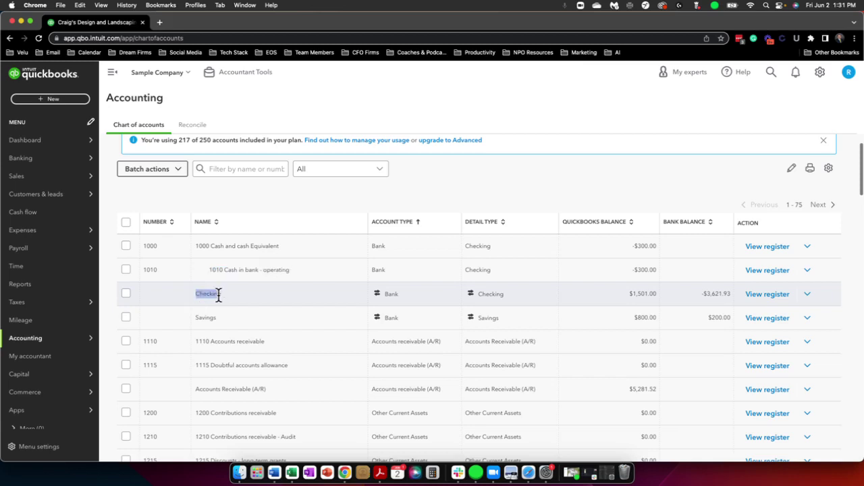
pyautogui.click(247, 270)
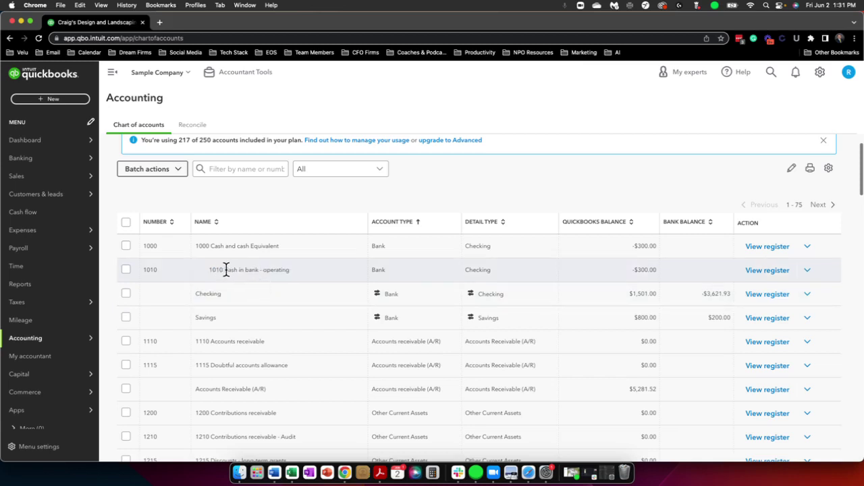
pyautogui.moveTo(228, 270); pyautogui.dragTo(290, 270)
pyautogui.press('super+c')
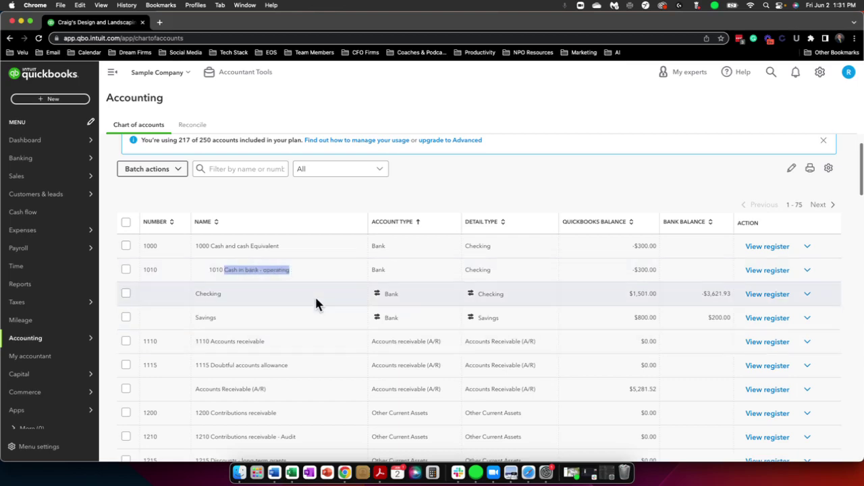
# Edit the Checking account to sit under 1000 Cash and cash Equivalent and rename it with the copied name Cash in bank - operating.
pyautogui.click(807, 295)
pyautogui.click(771, 316)
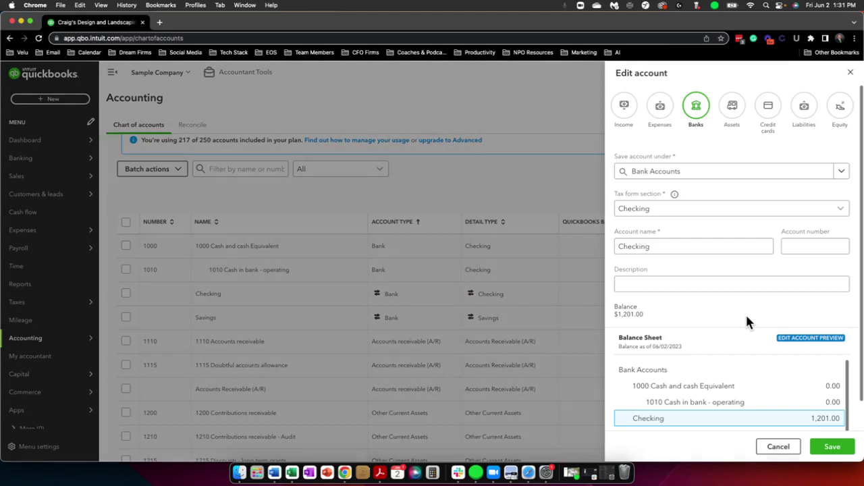
pyautogui.click(688, 210)
pyautogui.click(680, 250)
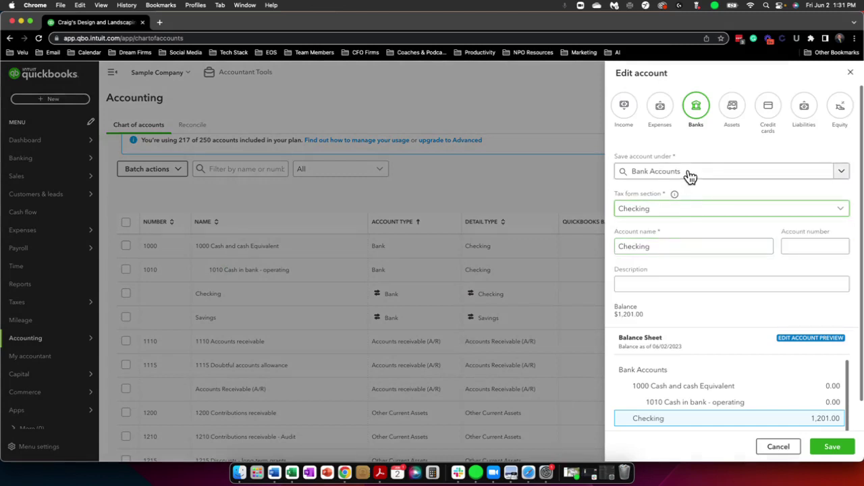
pyautogui.click(689, 174)
pyautogui.click(688, 209)
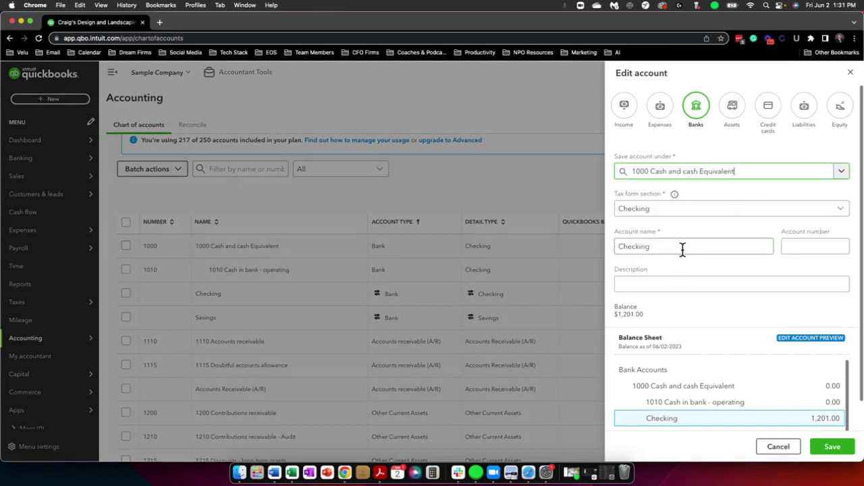
pyautogui.doubleClick(681, 247)
pyautogui.press('super+v')
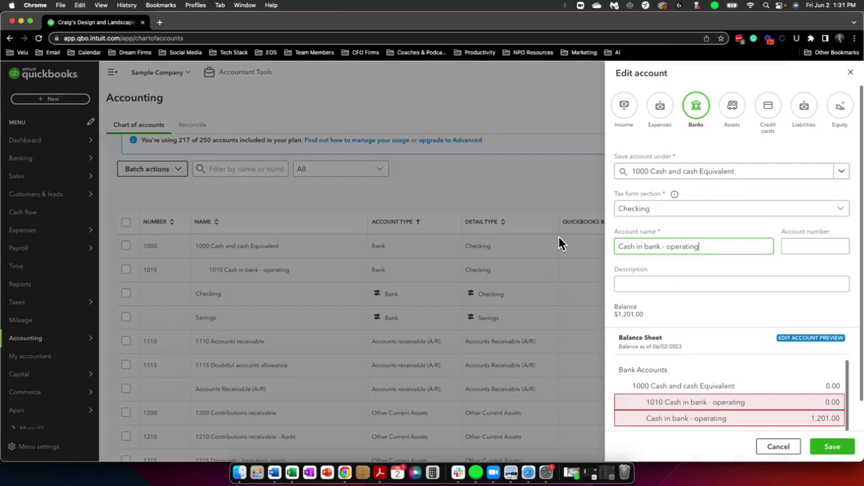
# Try giving the renamed Checking account number 1010 and merging it with the existing 1010 Cash in bank - operating account, and close the edit.
pyautogui.click(786, 287)
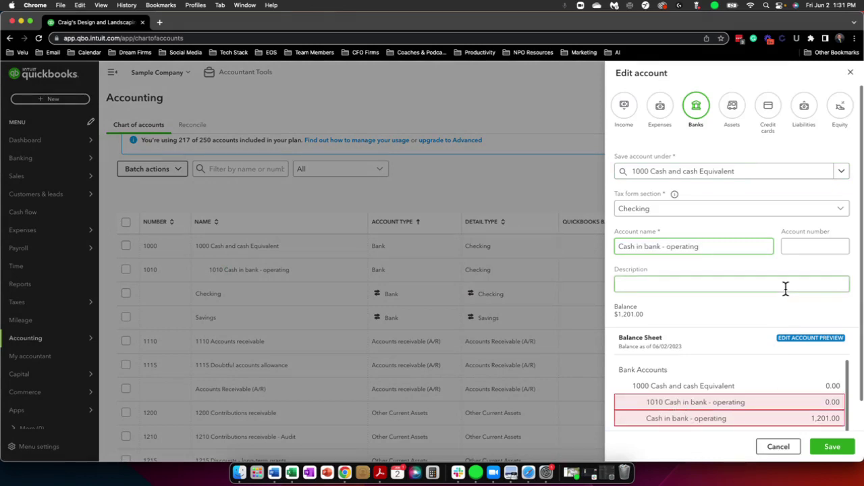
pyautogui.click(808, 249)
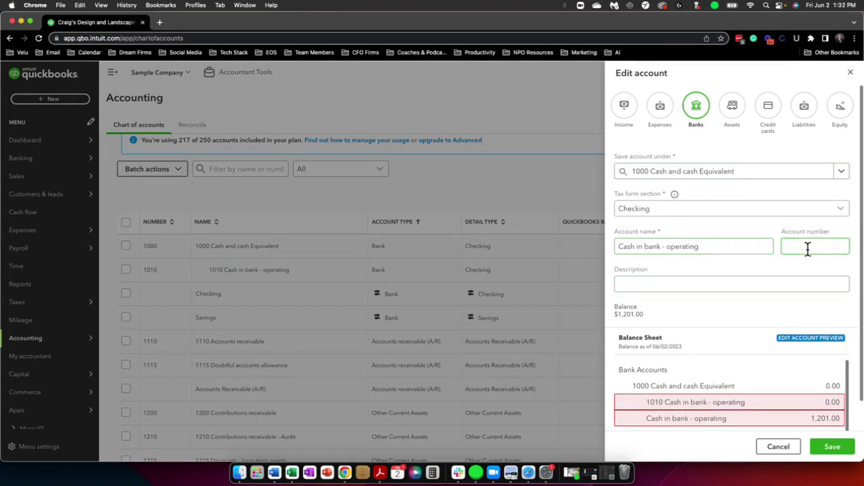
pyautogui.write('1010')
pyautogui.press('Tab')
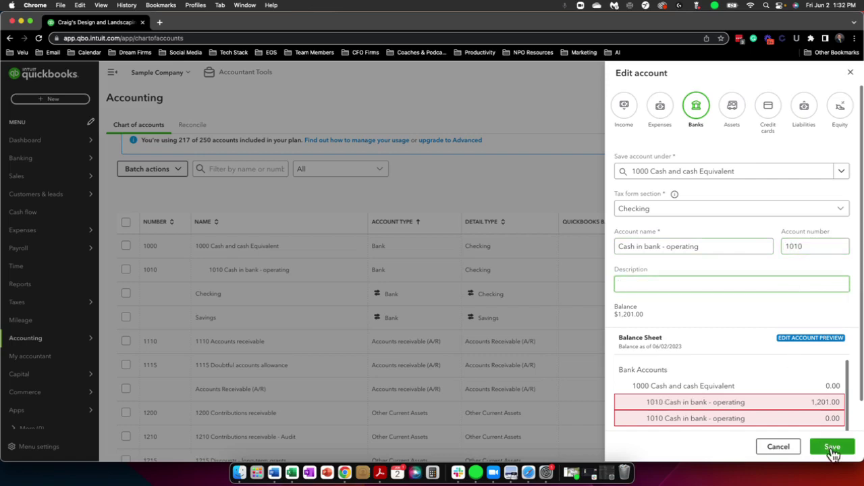
pyautogui.click(832, 449)
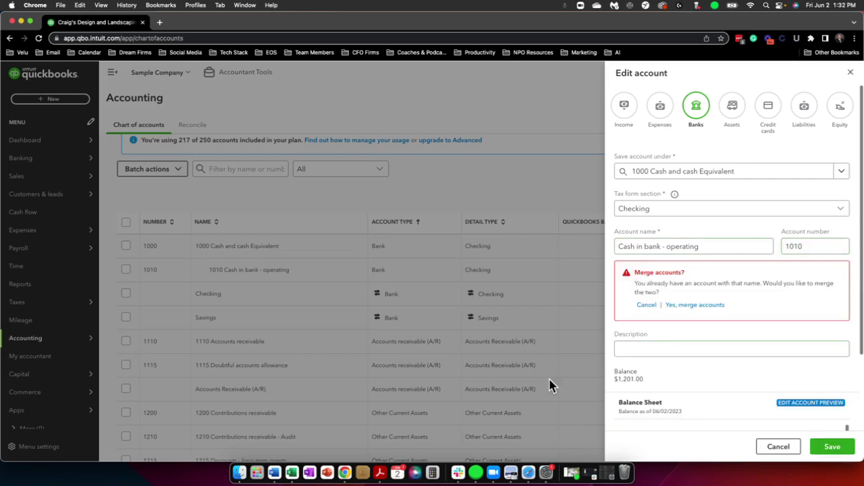
pyautogui.click(696, 307)
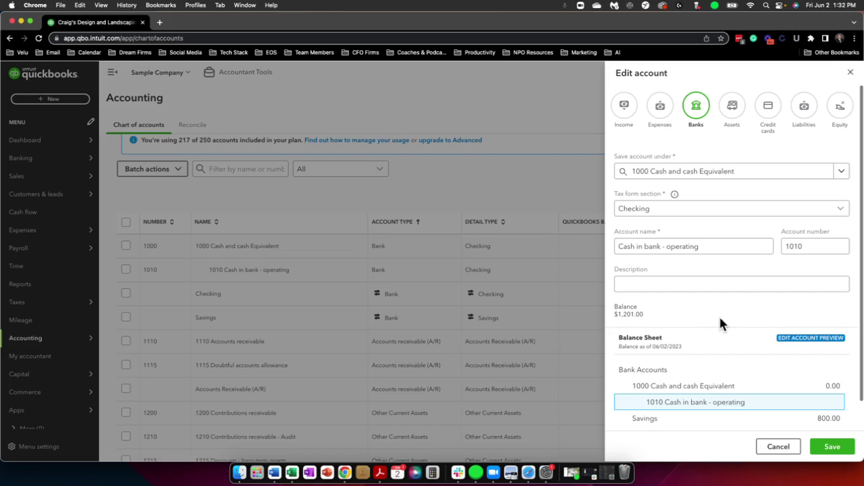
pyautogui.click(833, 447)
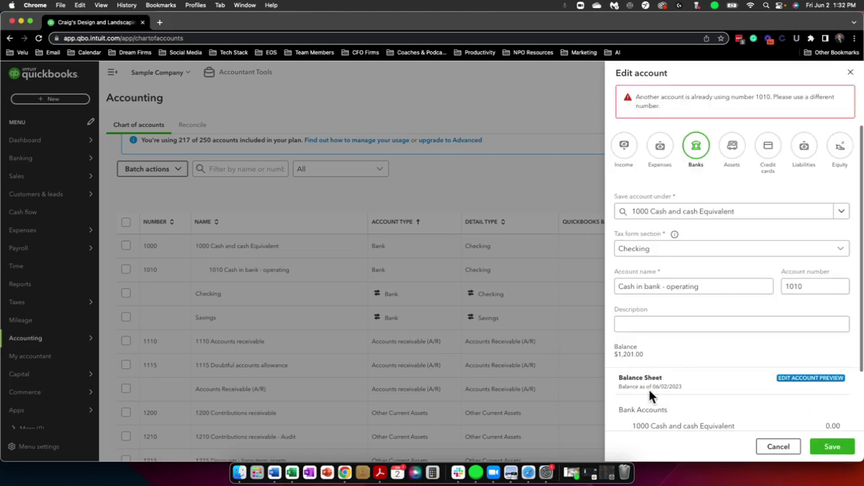
pyautogui.click(850, 73)
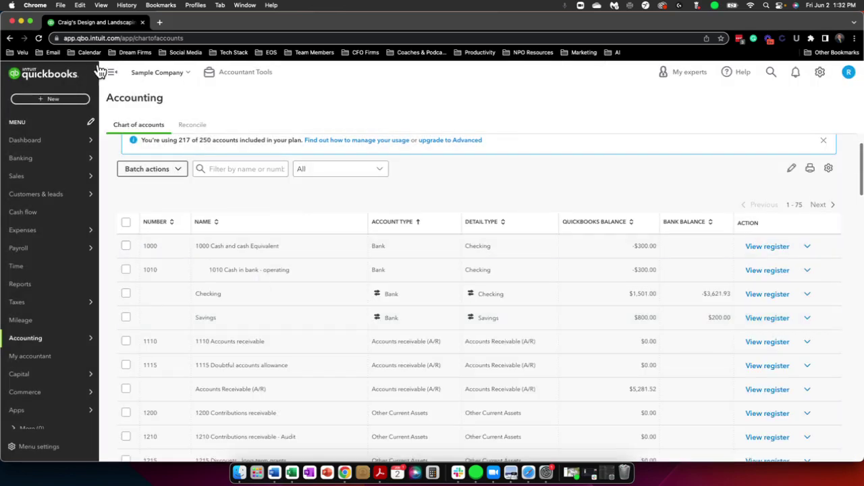
pyautogui.click(237, 175)
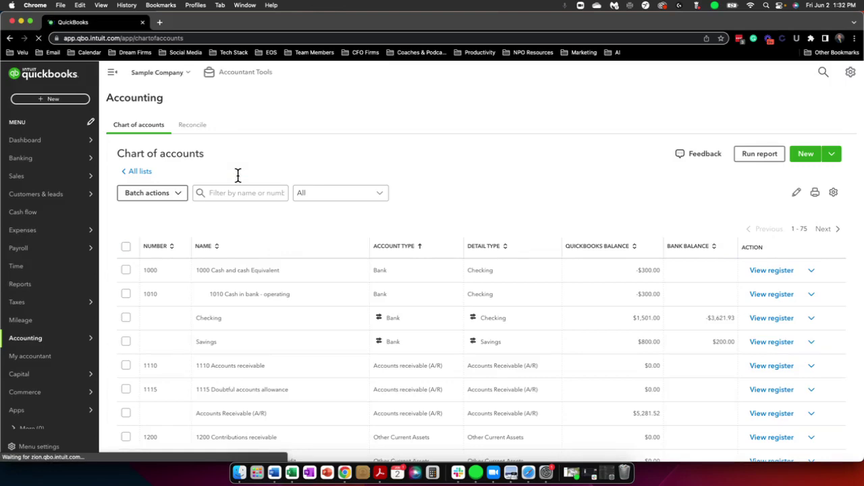
pyautogui.scroll(-3, 551, 360)
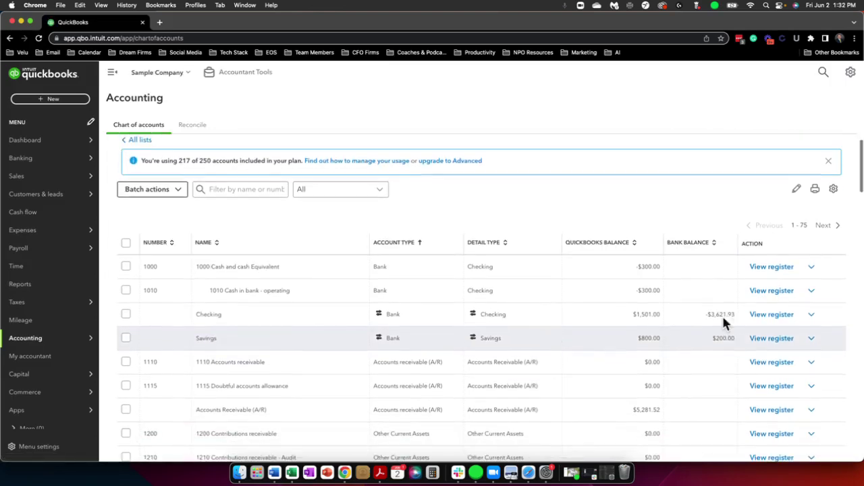
pyautogui.click(809, 320)
pyautogui.click(799, 333)
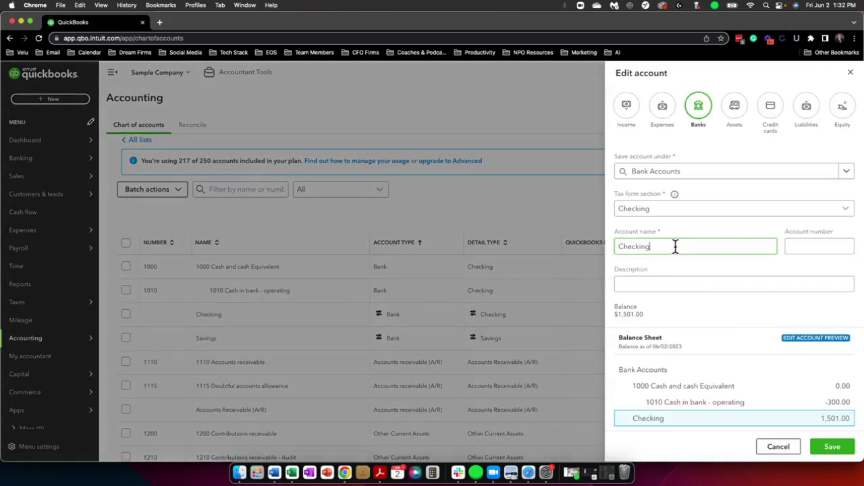
pyautogui.click(695, 177)
pyautogui.click(669, 204)
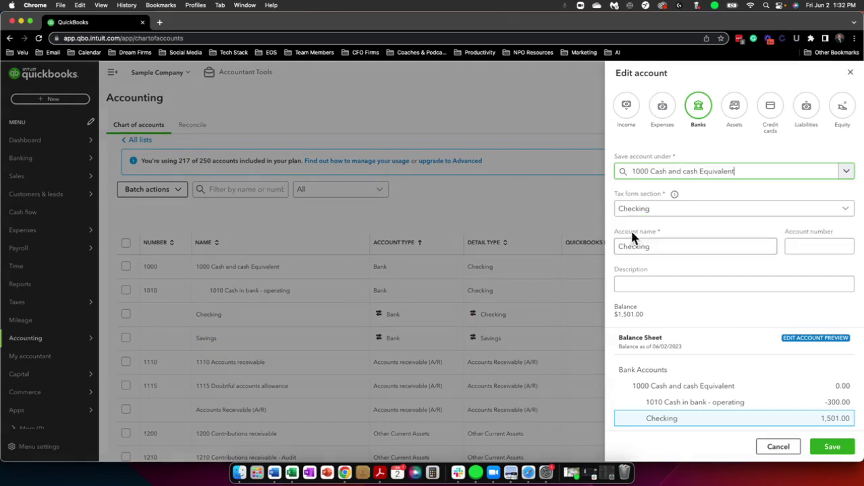
pyautogui.tripleClick(680, 245)
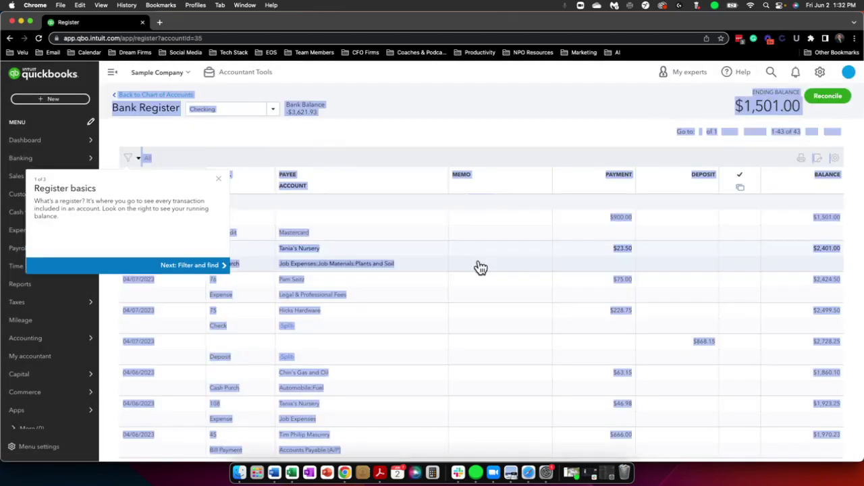
# Return to the chart of accounts and edit Checking, entering the name Cash in bank - operating and account number 1010.
pyautogui.click(820, 72)
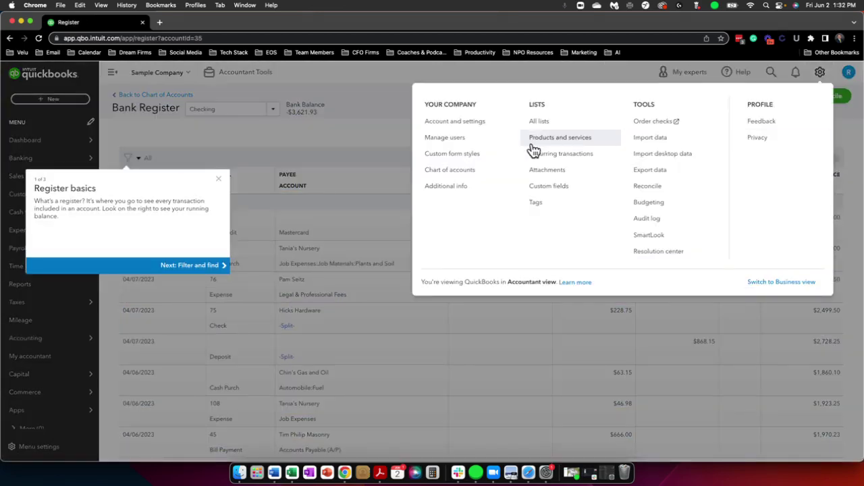
pyautogui.click(448, 170)
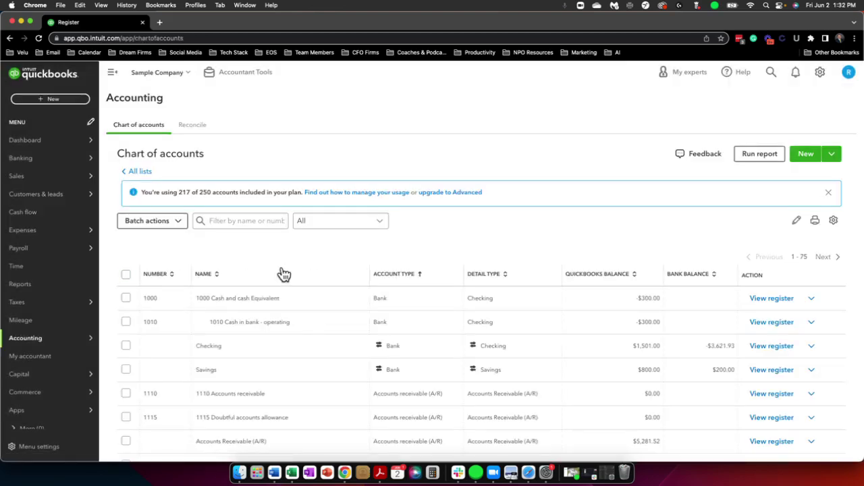
pyautogui.scroll(-1, 672, 288)
pyautogui.click(811, 305)
pyautogui.click(732, 326)
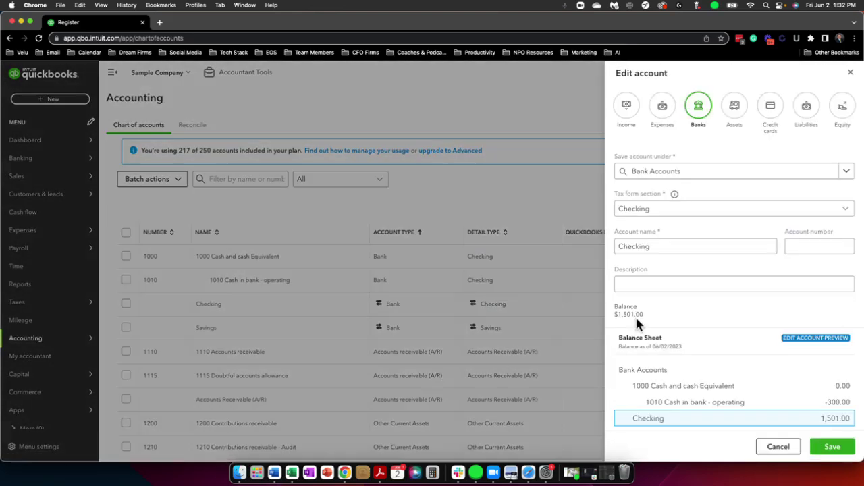
pyautogui.moveTo(677, 248); pyautogui.dragTo(608, 249)
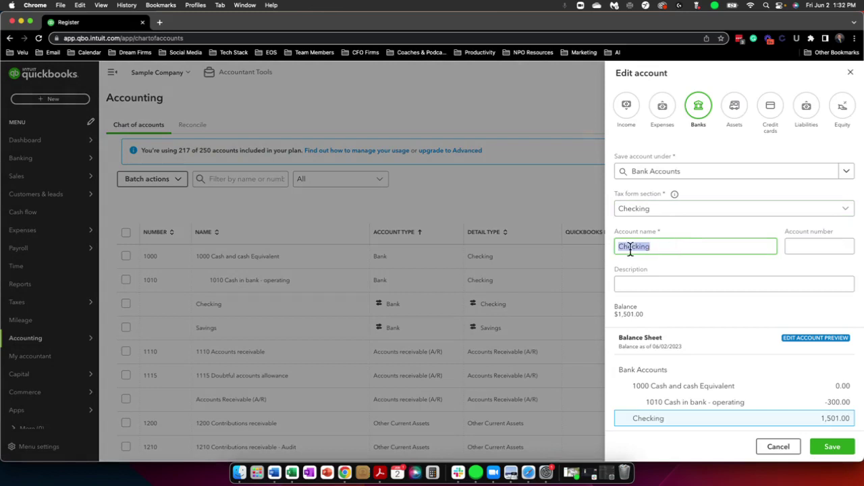
pyautogui.write('Cash in bank - operating')
pyautogui.press('Tab')
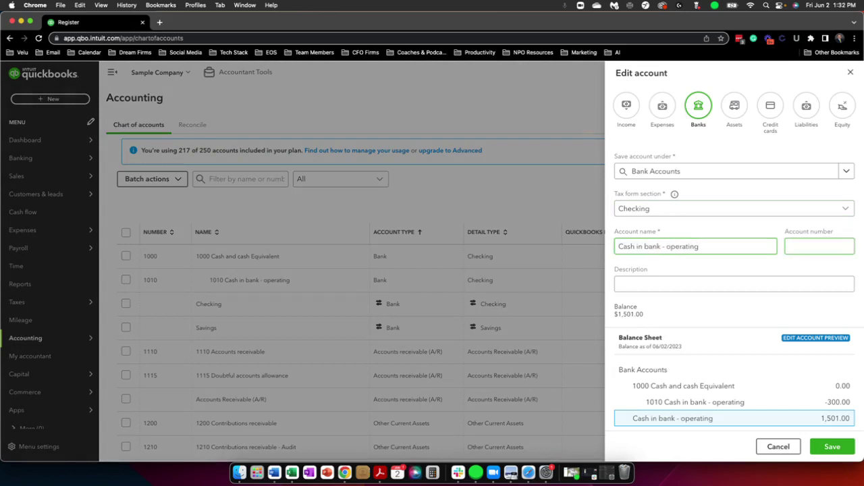
pyautogui.write('1010')
pyautogui.press('Tab')
# Place the edited account under 1000 Cash and cash Equivalent, save it, and accept merging the two accounts.
pyautogui.click(643, 214)
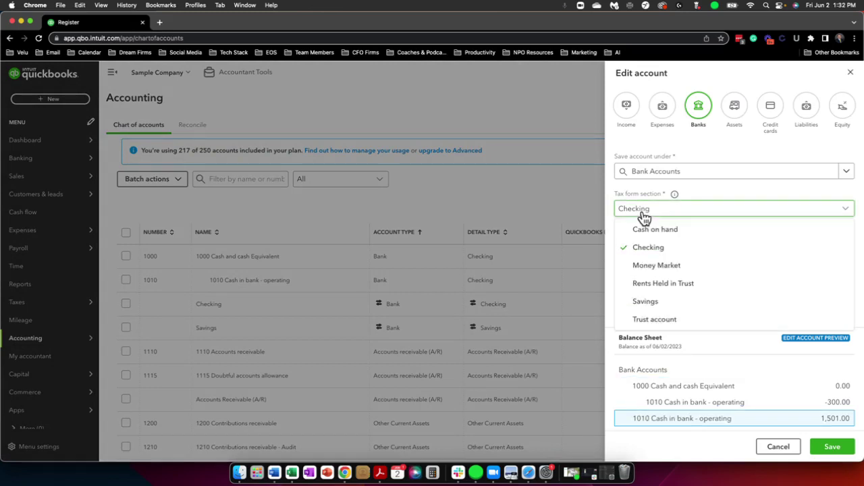
pyautogui.click(701, 178)
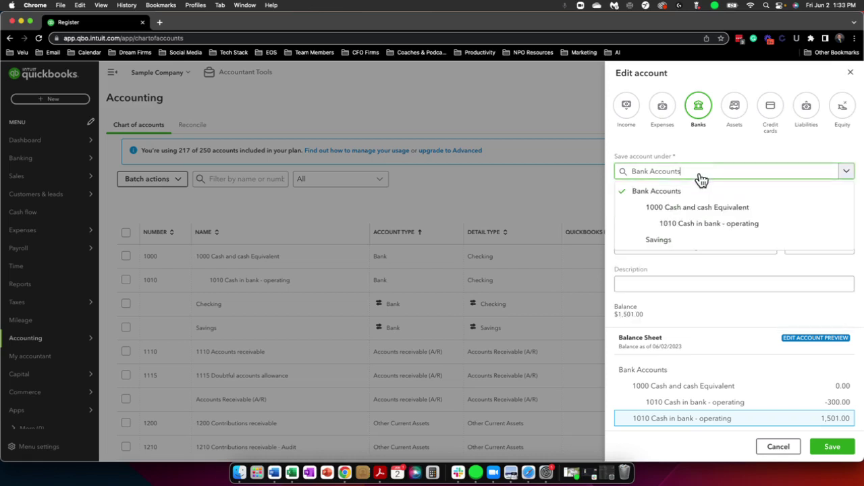
pyautogui.click(696, 208)
pyautogui.click(831, 447)
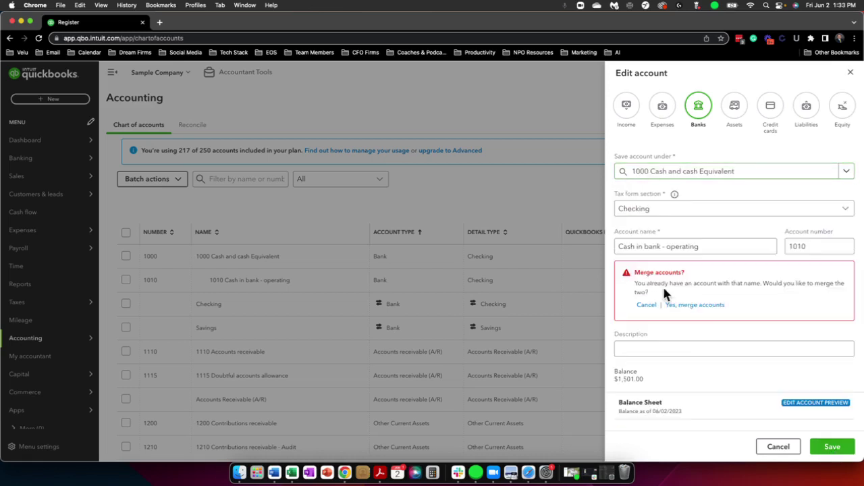
pyautogui.click(696, 305)
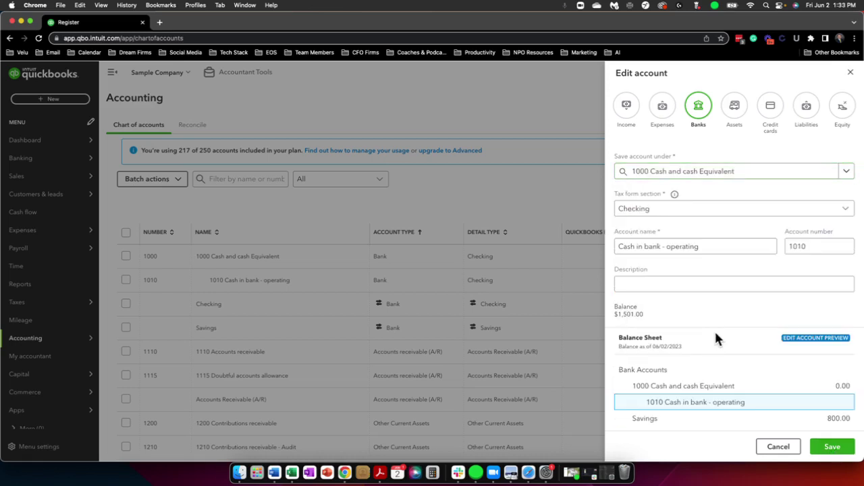
# Clear the account number from the merged account's form and close the edit without saving.
pyautogui.doubleClick(812, 246)
pyautogui.press('BackSpace')
pyautogui.press('Tab')
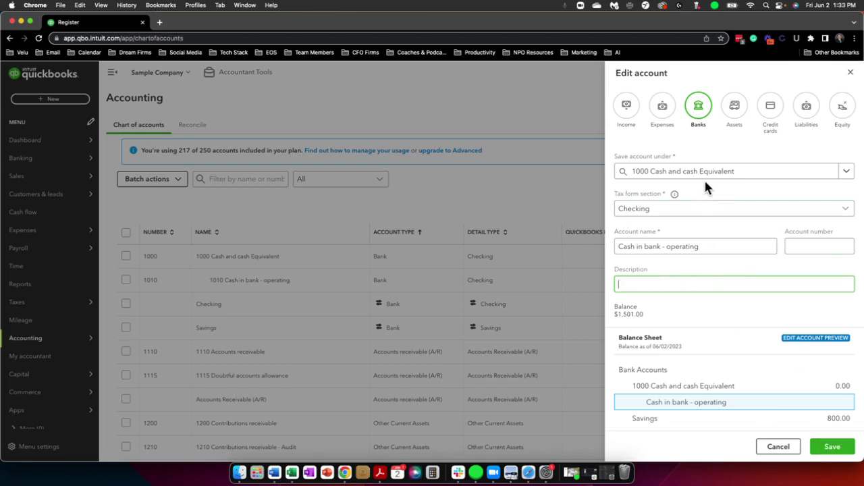
pyautogui.click(850, 72)
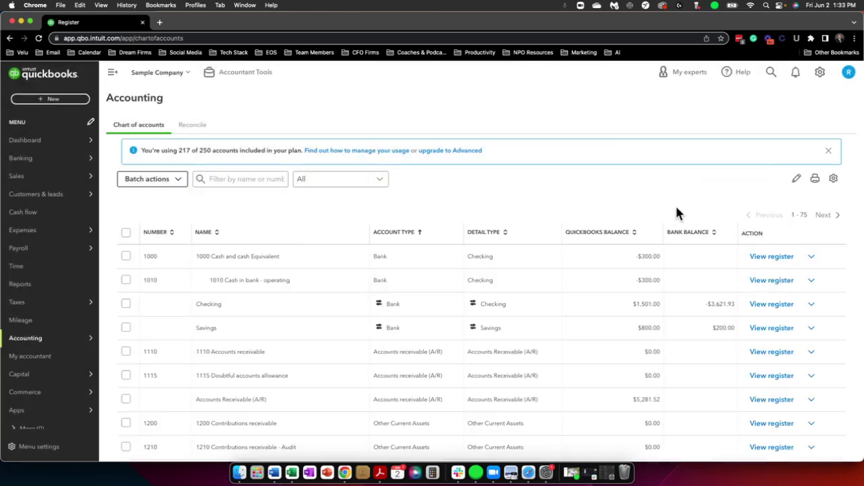
pyautogui.click(809, 306)
pyautogui.click(770, 327)
pyautogui.click(739, 249)
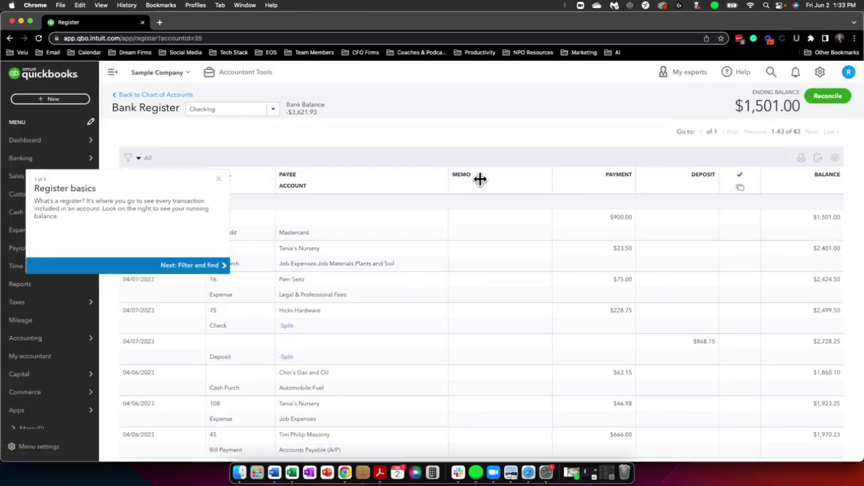
pyautogui.click(819, 72)
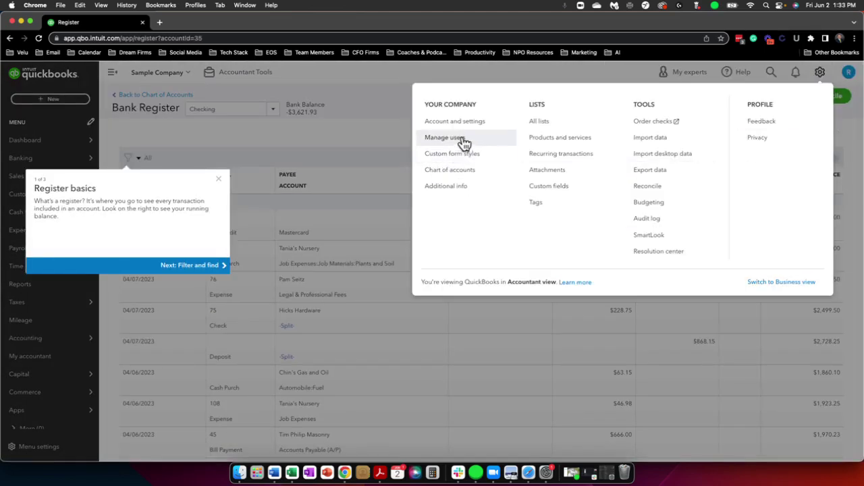
pyautogui.click(474, 171)
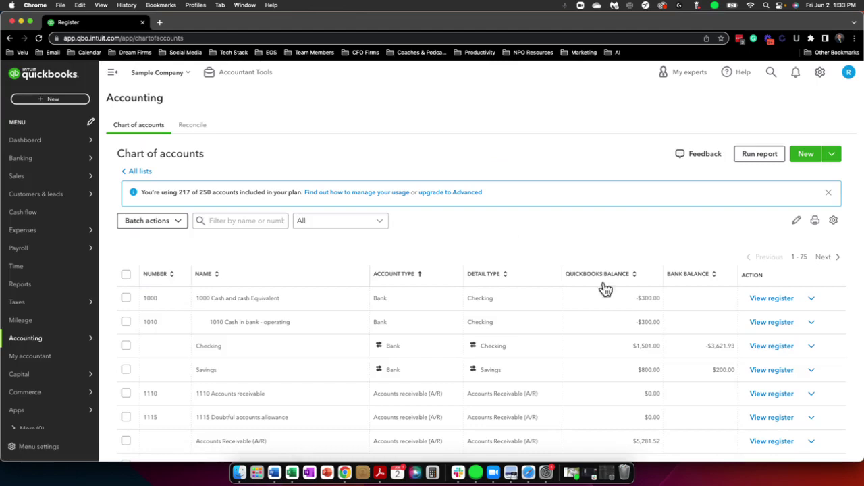
pyautogui.scroll(-1, 550, 348)
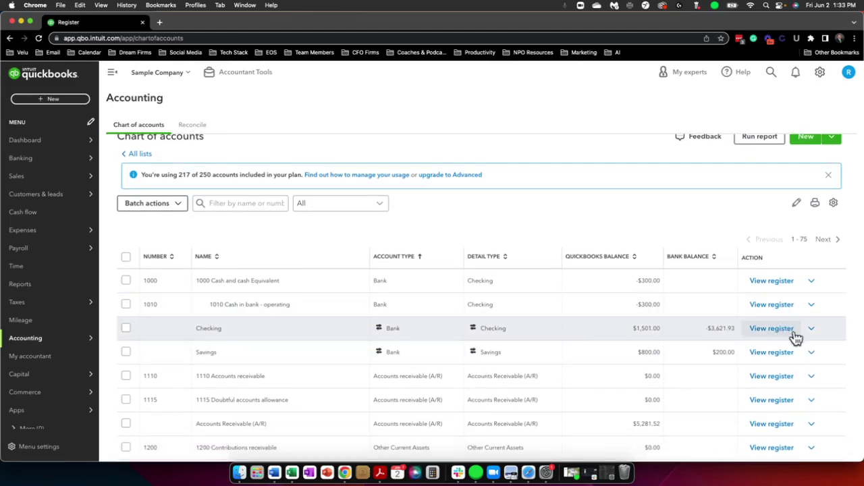
pyautogui.click(811, 331)
pyautogui.click(724, 349)
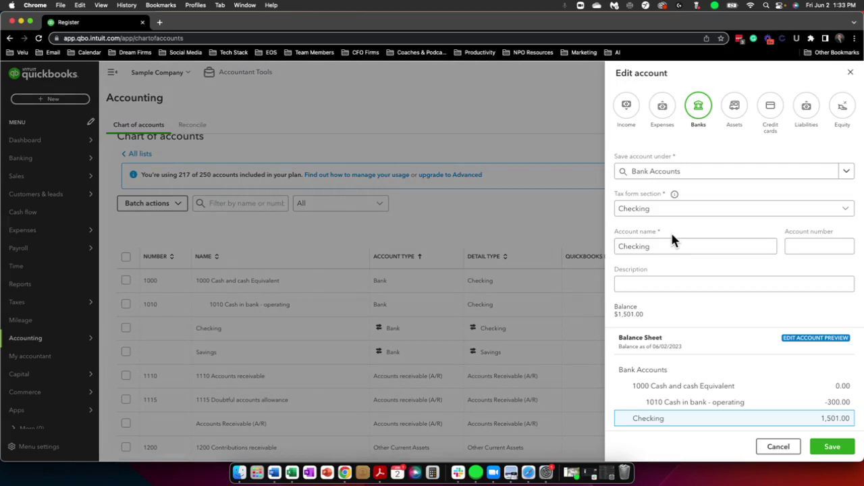
pyautogui.click(776, 447)
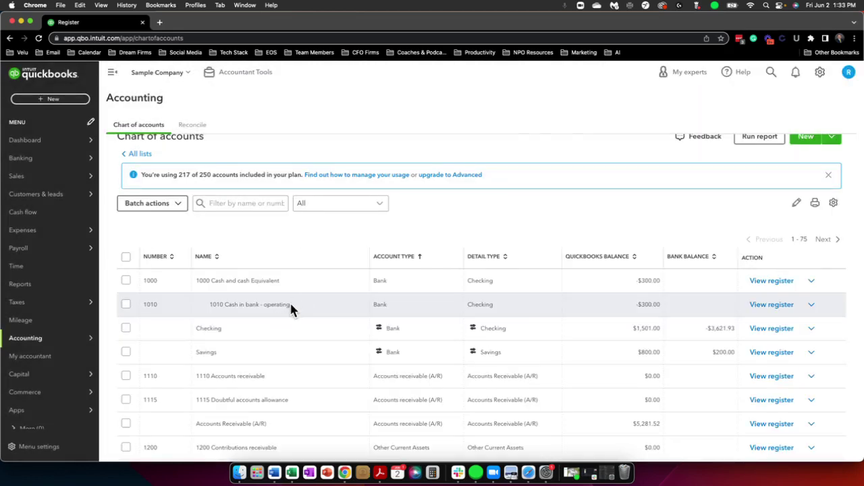
# Edit the 1010 Cash in bank - operating account, entering the name Checking and placing it under Bank Accounts.
pyautogui.moveTo(289, 305); pyautogui.dragTo(196, 329)
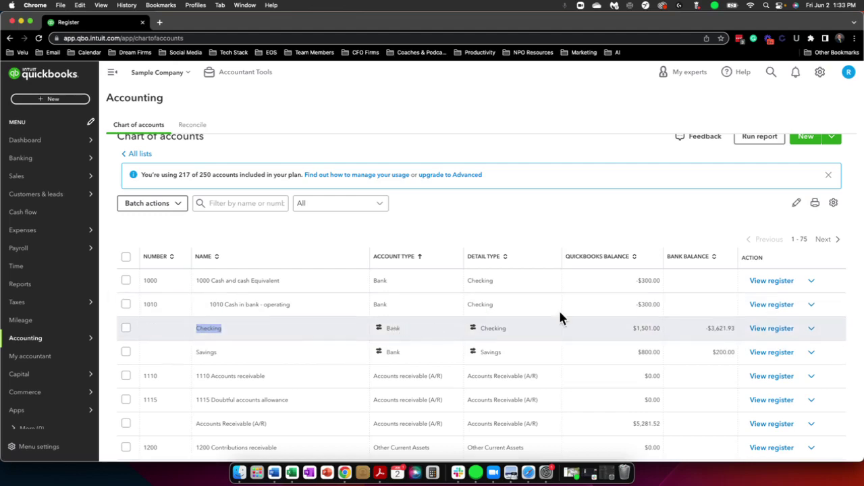
pyautogui.click(811, 304)
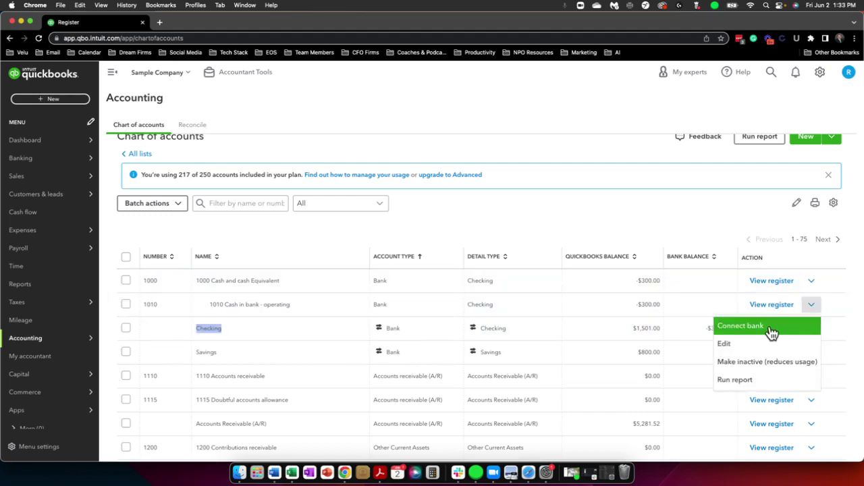
pyautogui.click(724, 343)
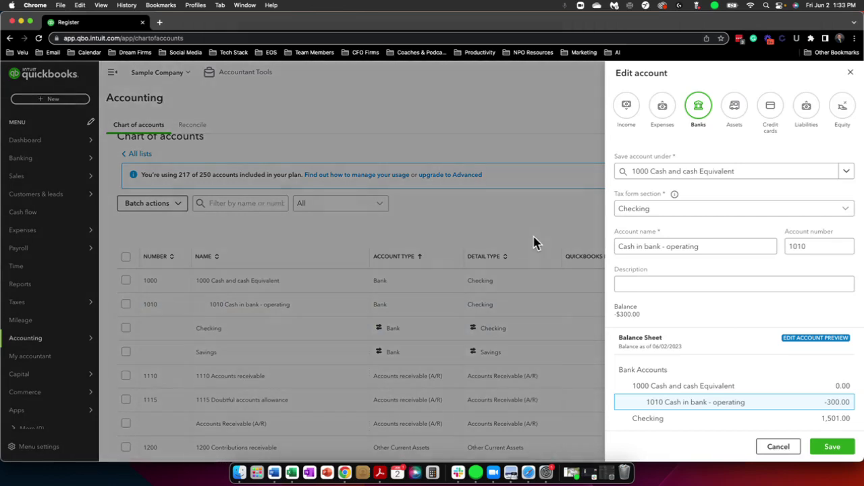
pyautogui.tripleClick(700, 246)
pyautogui.write('Checking')
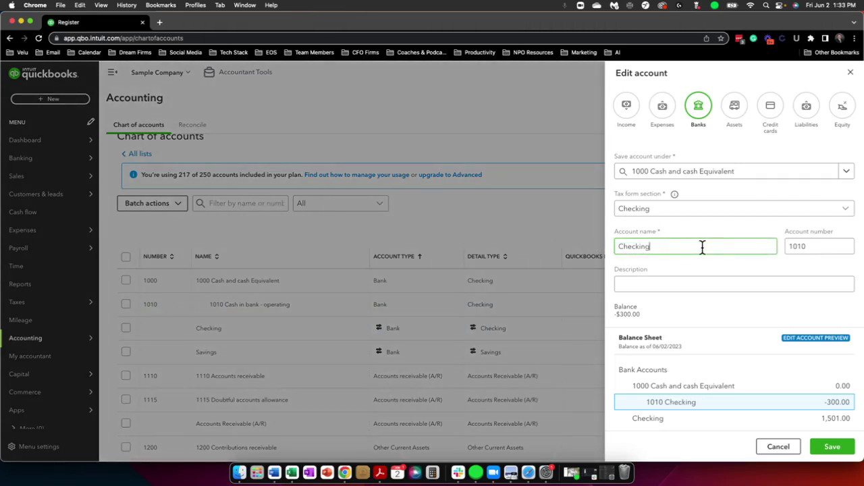
pyautogui.press('Tab')
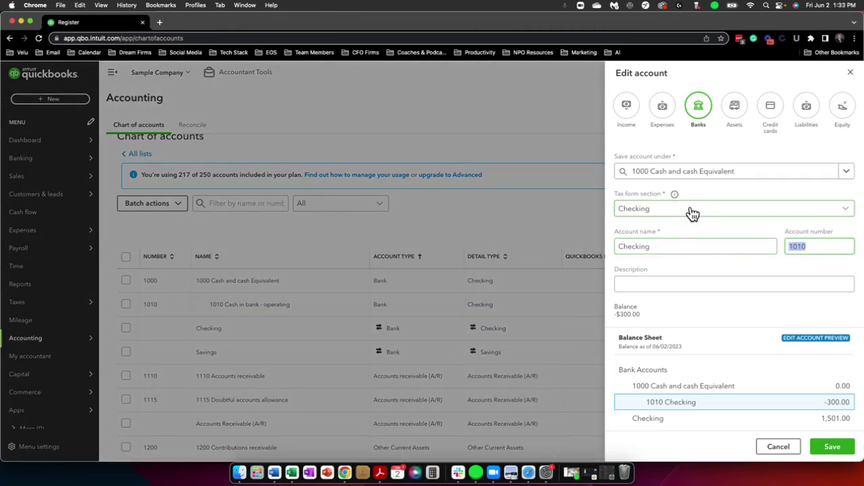
pyautogui.click(693, 210)
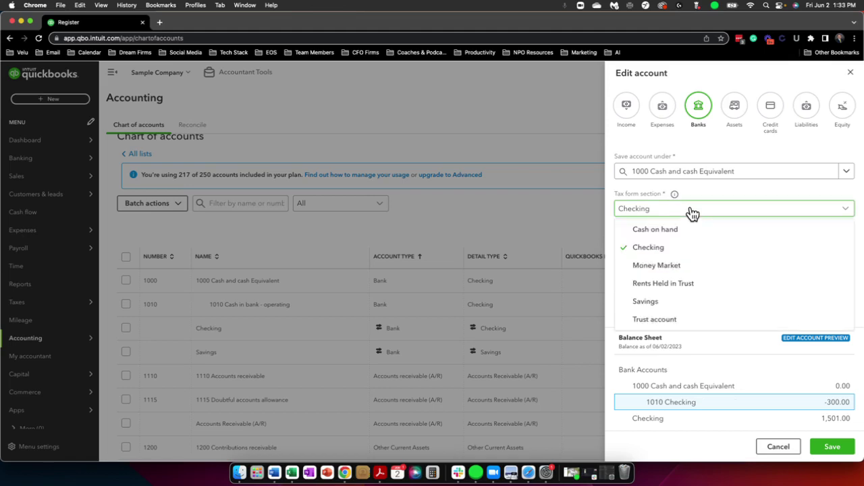
pyautogui.click(698, 174)
pyautogui.click(686, 195)
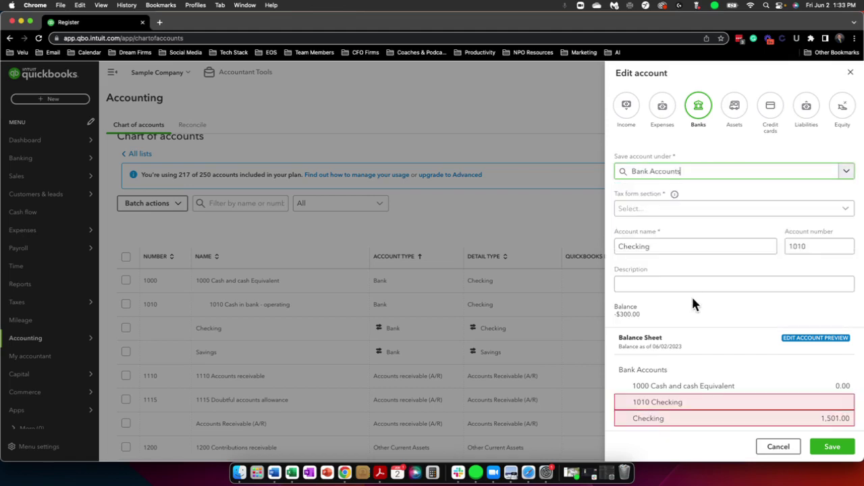
# Set the tax form section to Checking, save the account, and accept merging it with the existing Checking account.
pyautogui.click(817, 448)
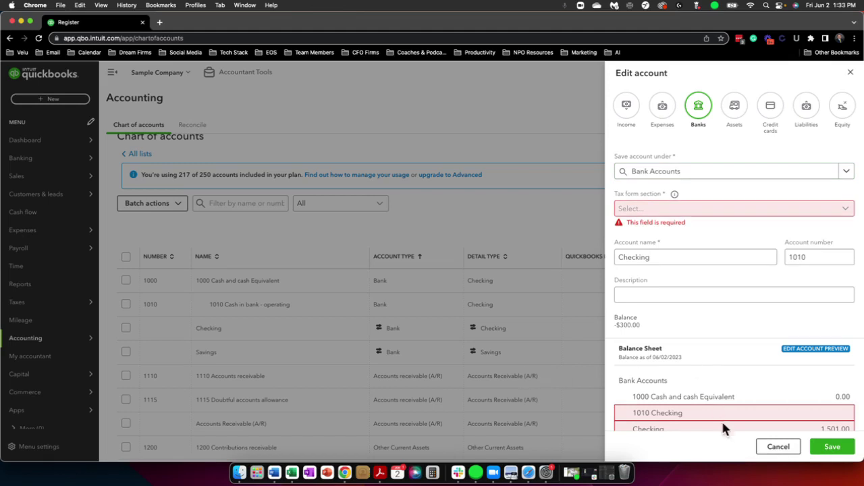
pyautogui.click(663, 211)
pyautogui.click(670, 248)
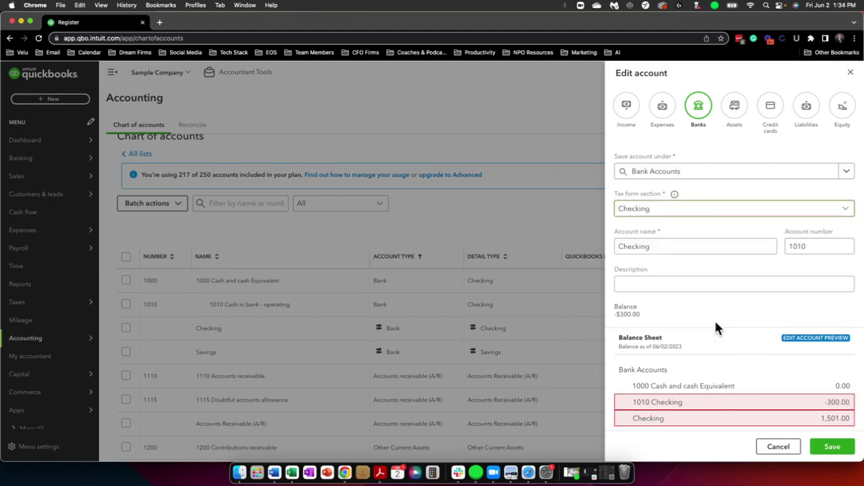
pyautogui.click(832, 447)
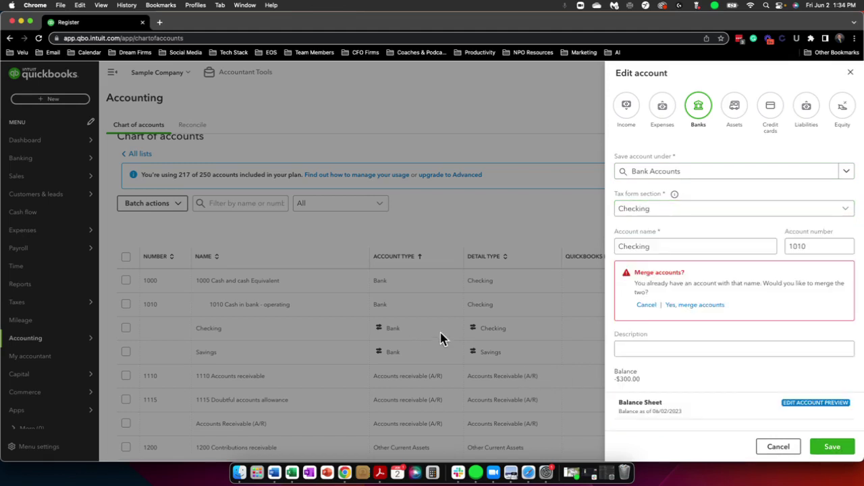
pyautogui.click(683, 306)
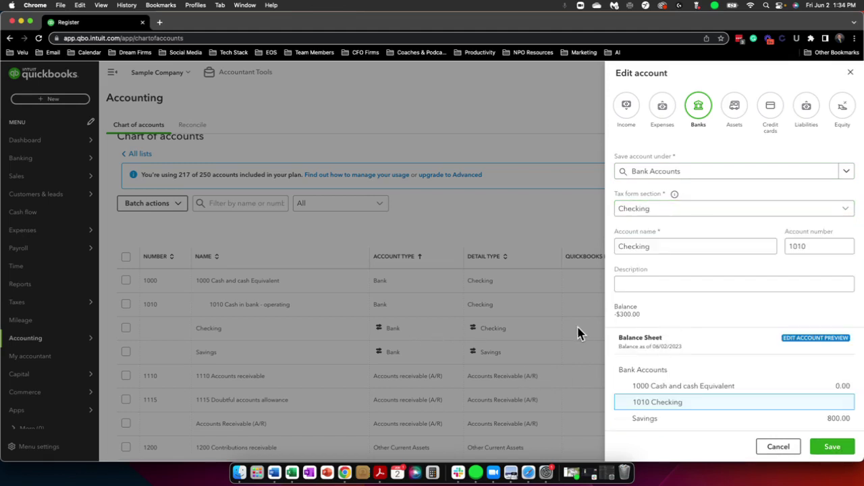
pyautogui.click(816, 451)
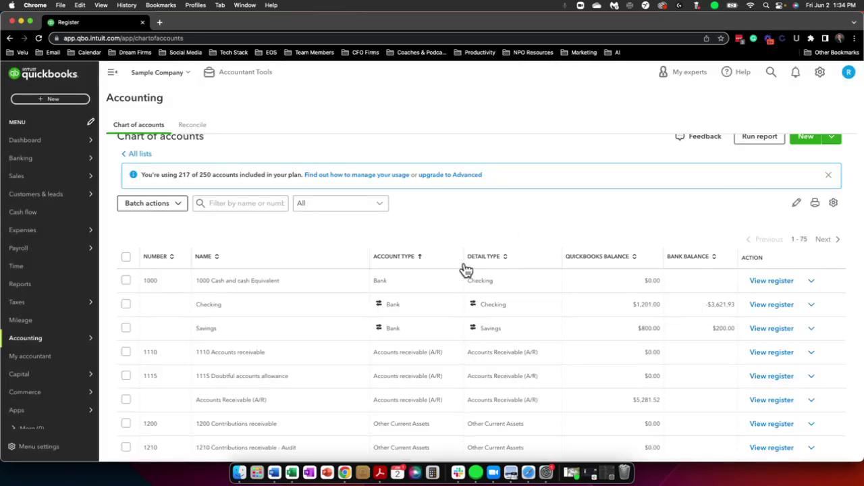
# Edit the merged Checking account, entering account number 1010 and the name Cash in bank - operating.
pyautogui.scroll(-1, 442, 318)
pyautogui.scroll(-1, 443, 318)
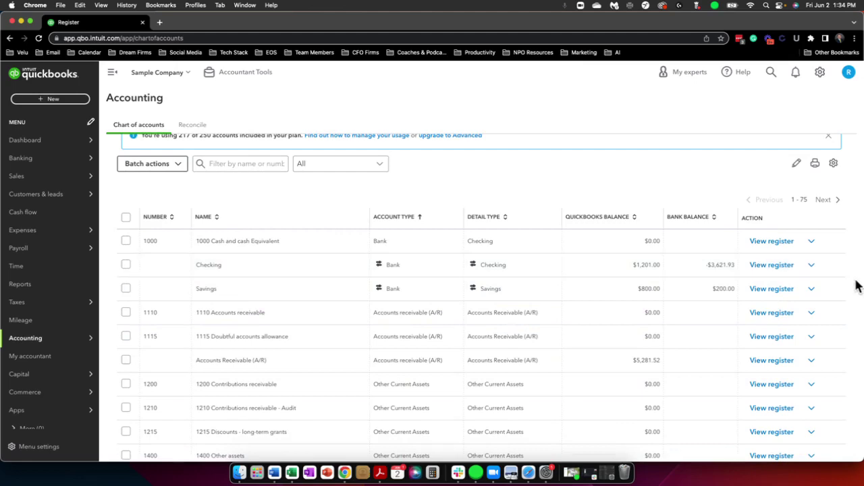
pyautogui.click(811, 266)
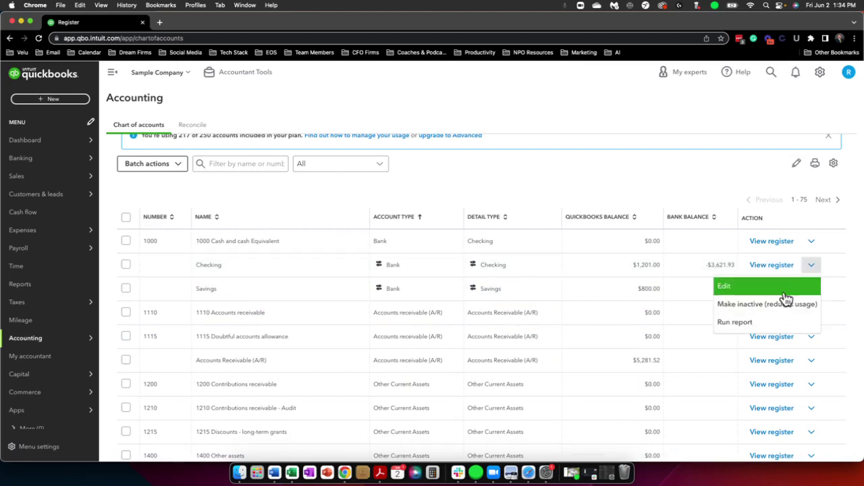
pyautogui.click(729, 284)
pyautogui.click(793, 253)
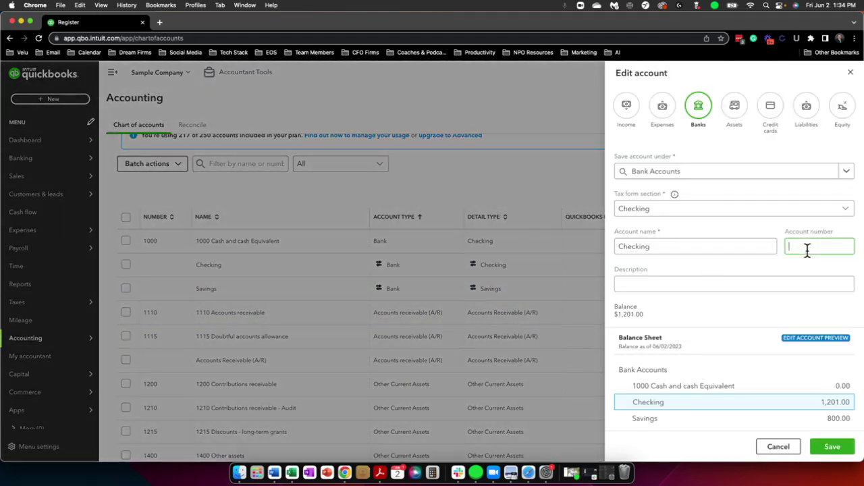
pyautogui.write('1010')
pyautogui.press('Tab')
pyautogui.click(640, 247)
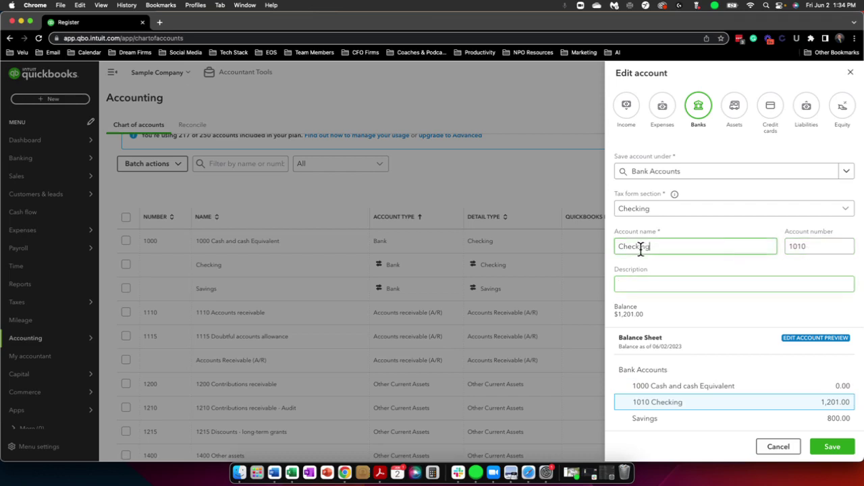
pyautogui.write('Cash in bank - operating')
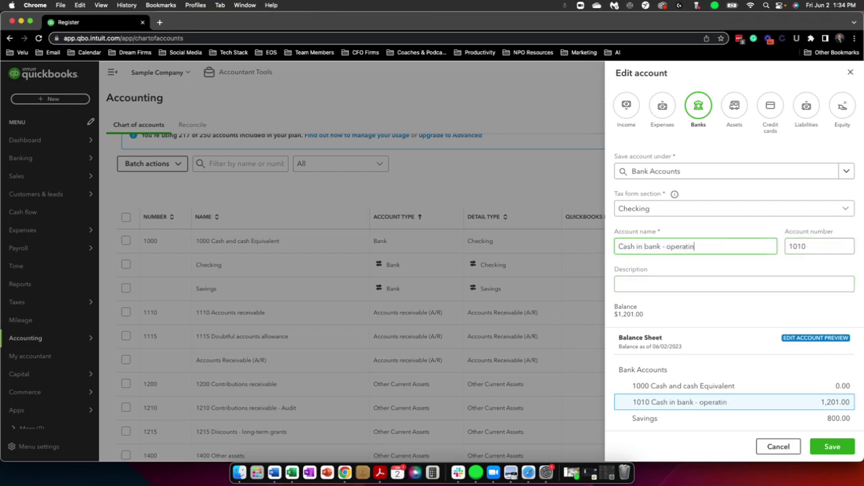
pyautogui.press('Tab')
# Place the edited bank account under 1000 Cash and cash Equivalent and save it.
pyautogui.click(702, 174)
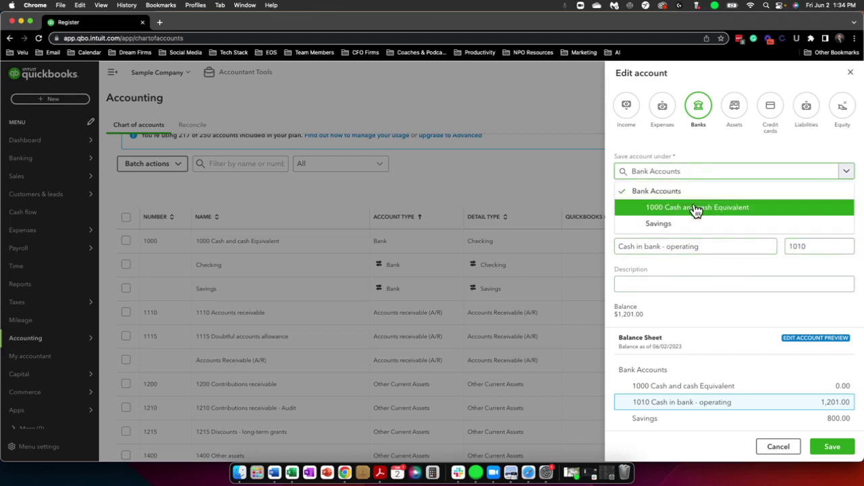
pyautogui.click(696, 207)
pyautogui.click(840, 448)
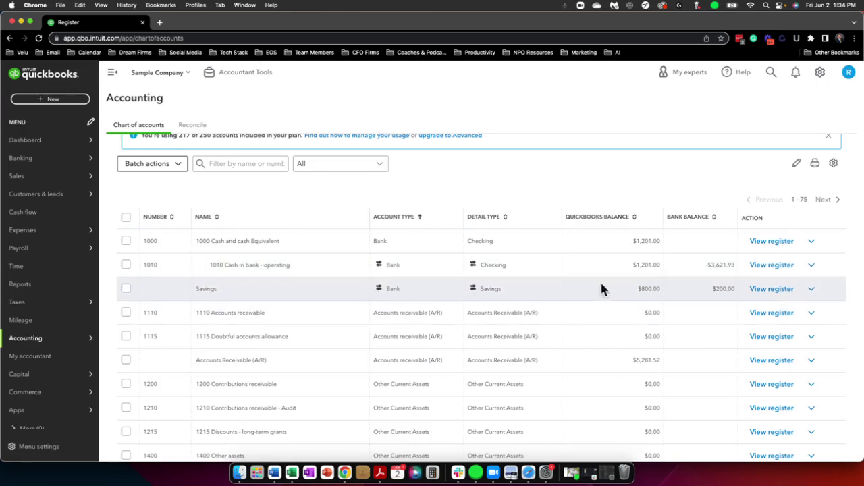
# Change the account number of 1110 Accounts receivable to 1100 and save the account.
pyautogui.scroll(-1, 750, 292)
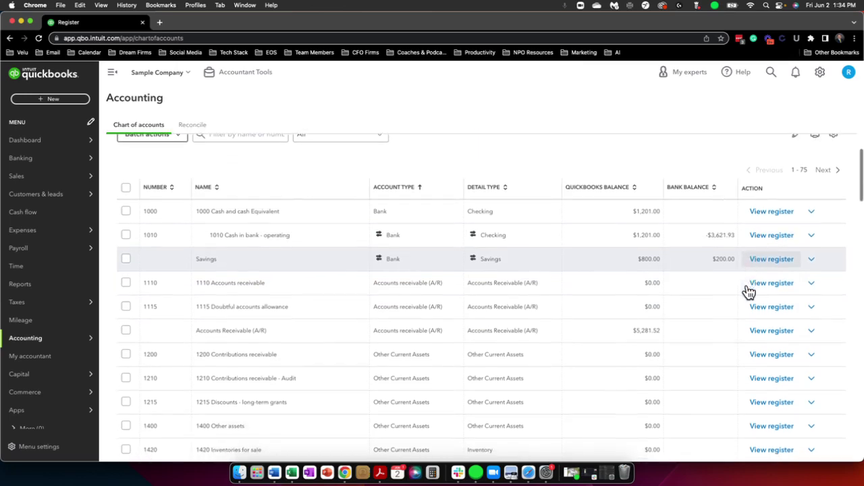
pyautogui.scroll(-1, 241, 284)
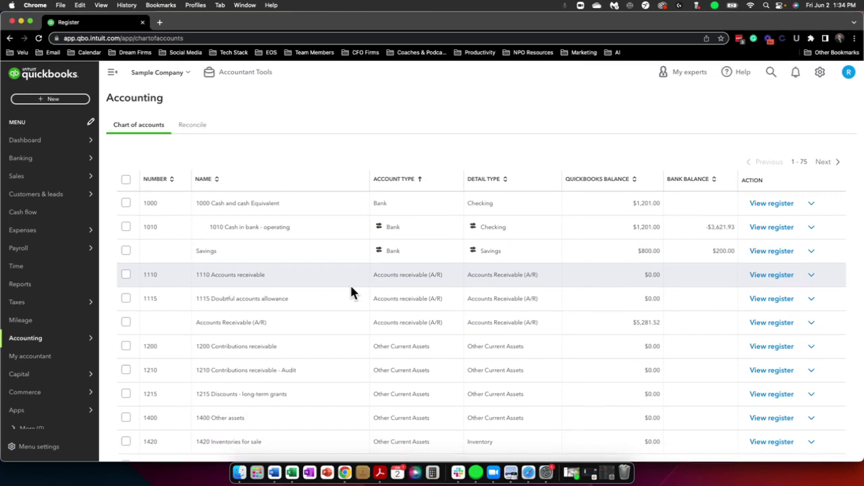
pyautogui.scroll(-1, 350, 287)
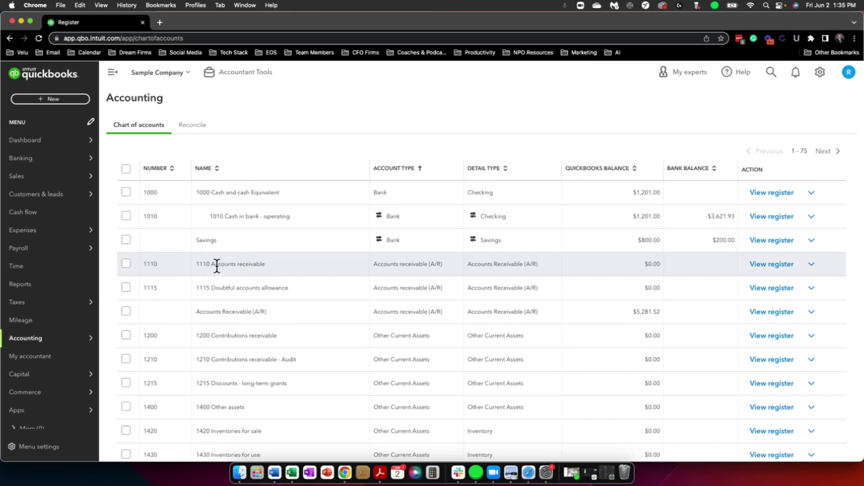
pyautogui.click(811, 264)
pyautogui.click(750, 286)
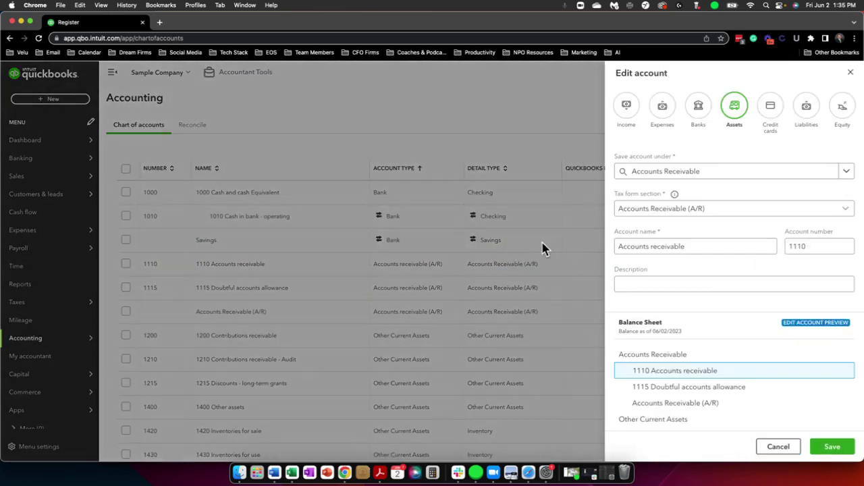
pyautogui.moveTo(796, 246); pyautogui.dragTo(815, 246)
pyautogui.write('00')
pyautogui.press('Tab')
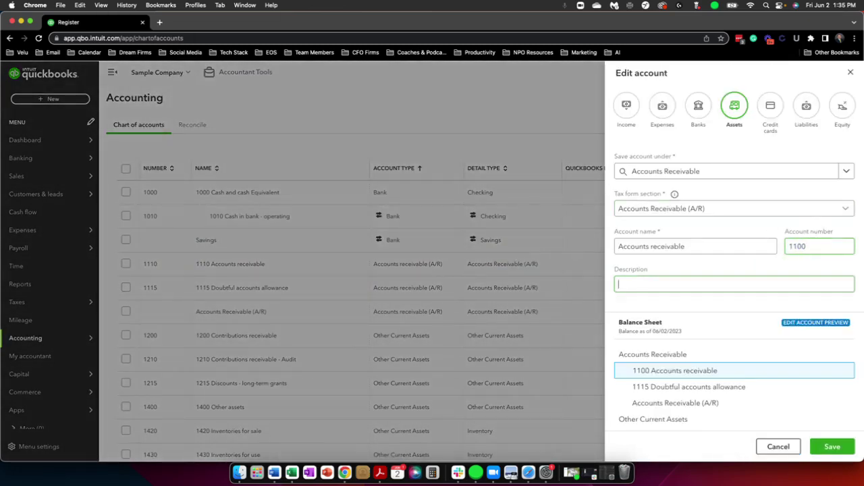
pyautogui.click(831, 447)
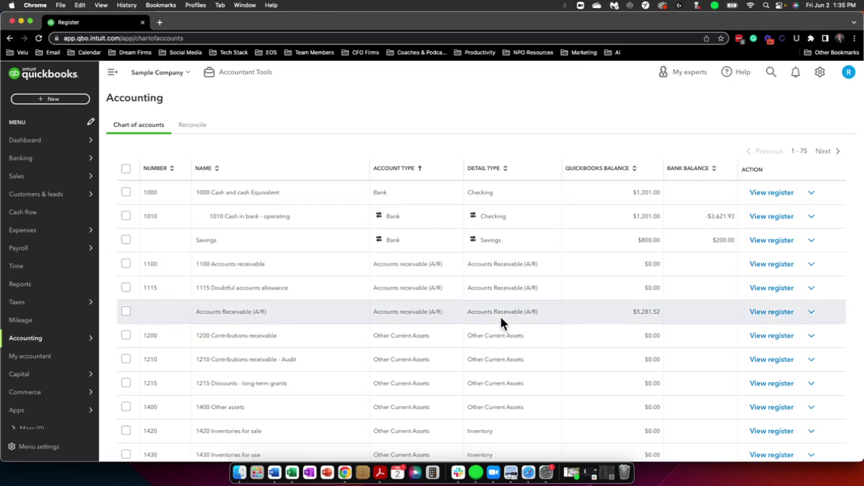
# Give Accounts Receivable (A/R) account number 1110, place it under 1100 Accounts receivable, and save it.
pyautogui.click(814, 317)
pyautogui.click(796, 332)
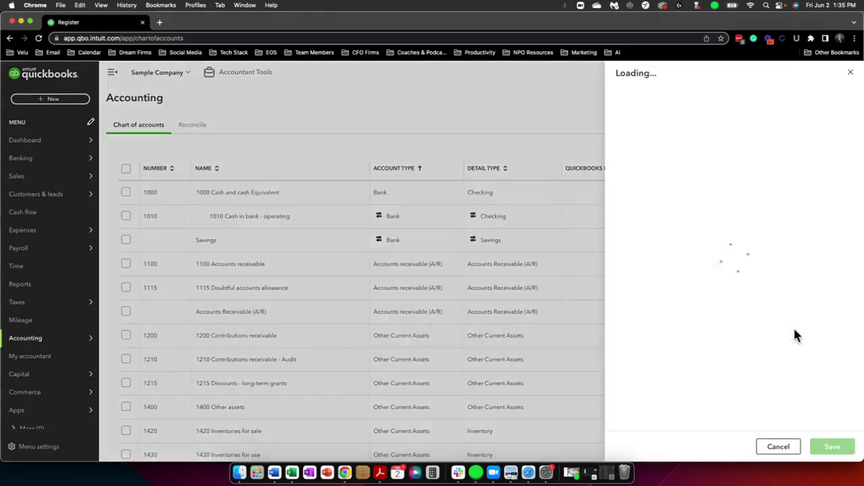
pyautogui.click(804, 247)
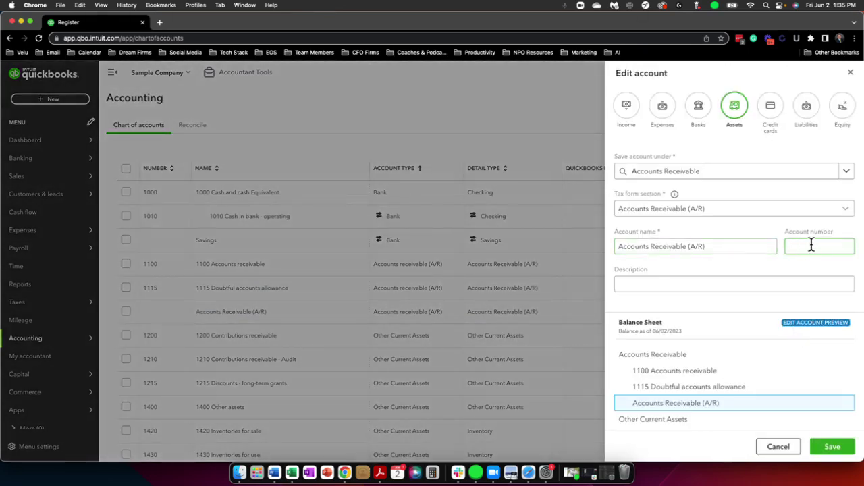
pyautogui.write('1110')
pyautogui.press('Tab')
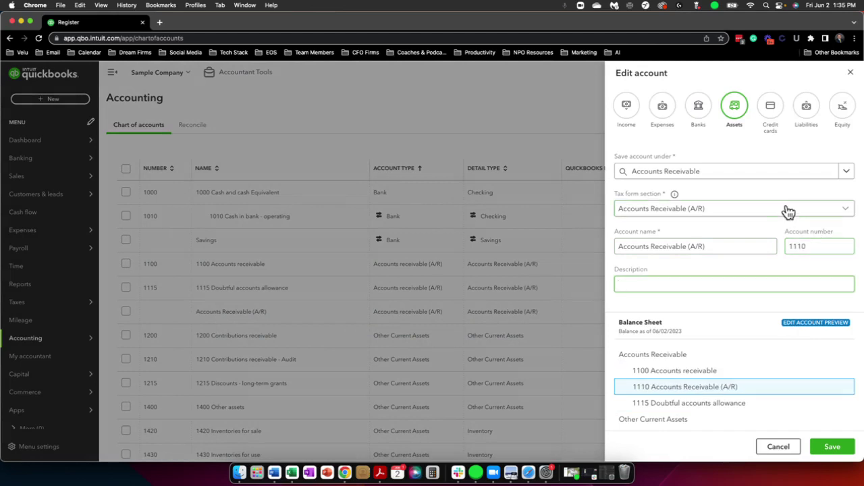
pyautogui.click(730, 174)
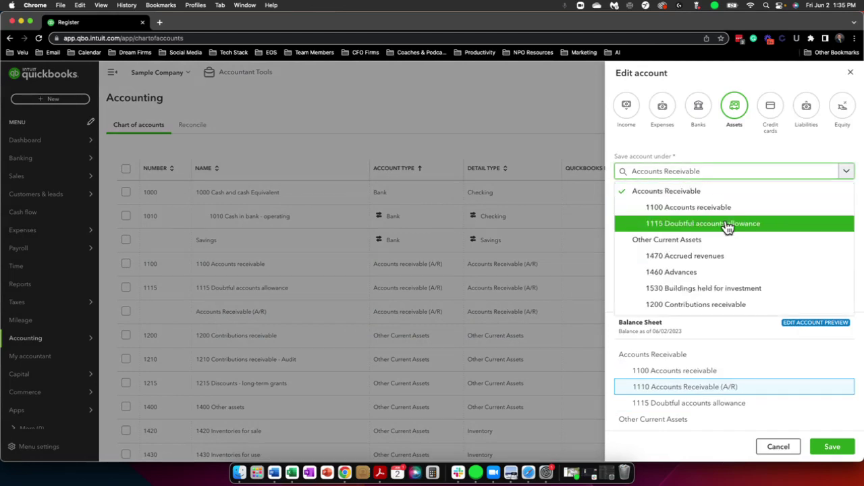
pyautogui.click(717, 209)
pyautogui.click(831, 447)
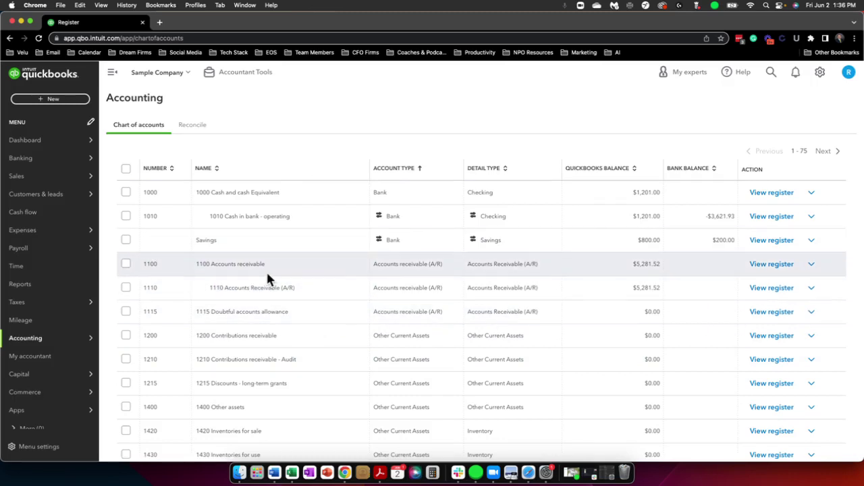
# Make 1115 Doubtful accounts allowance a sub-account of 1100 Accounts receivable and save it.
pyautogui.click(810, 313)
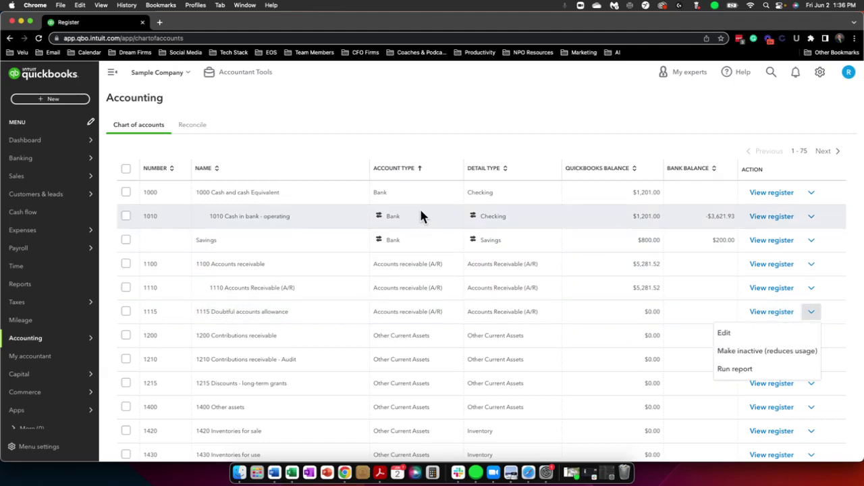
pyautogui.click(741, 333)
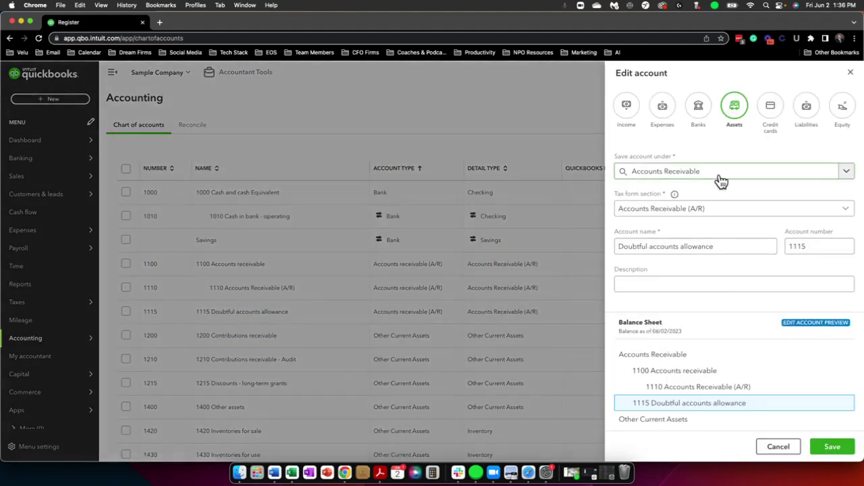
pyautogui.click(721, 181)
pyautogui.click(682, 205)
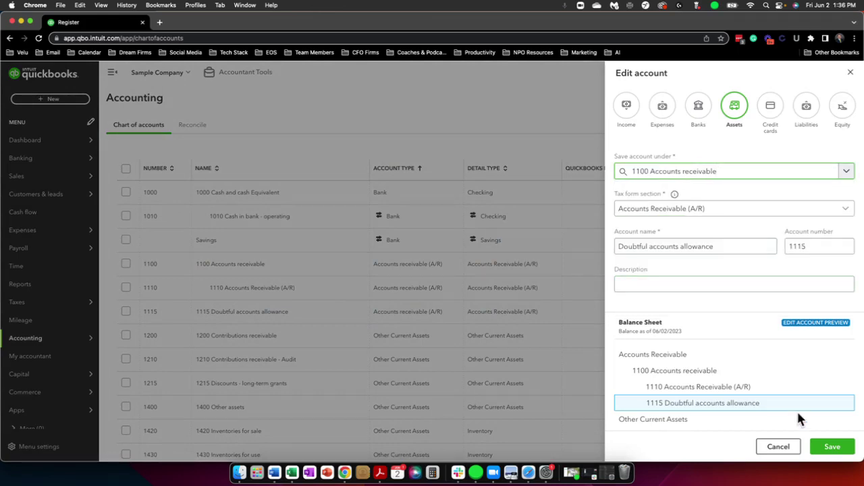
pyautogui.click(832, 446)
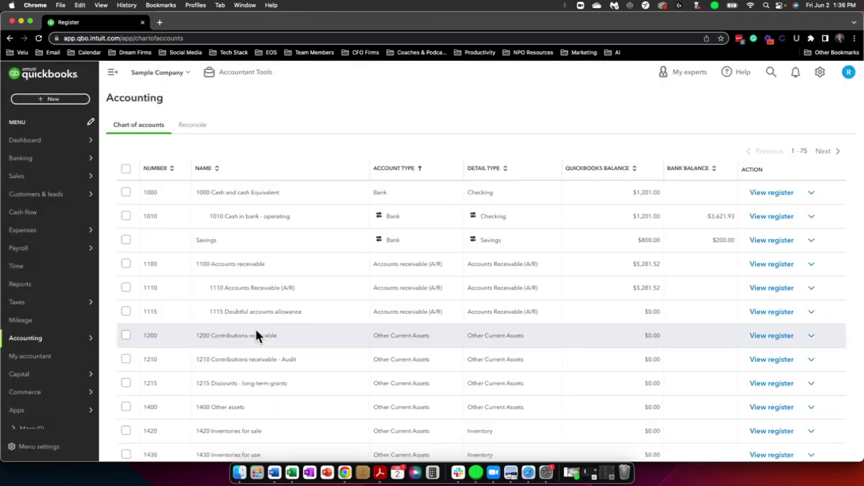
pyautogui.scroll(-3, 256, 335)
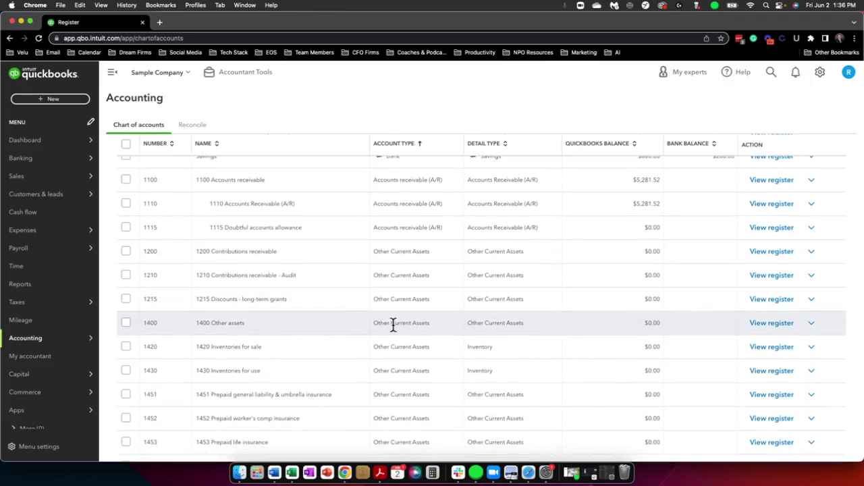
# Make 1210 Contributions receivable - Audit a sub-account of 1200 Contributions receivable and save it.
pyautogui.scroll(-3, 393, 325)
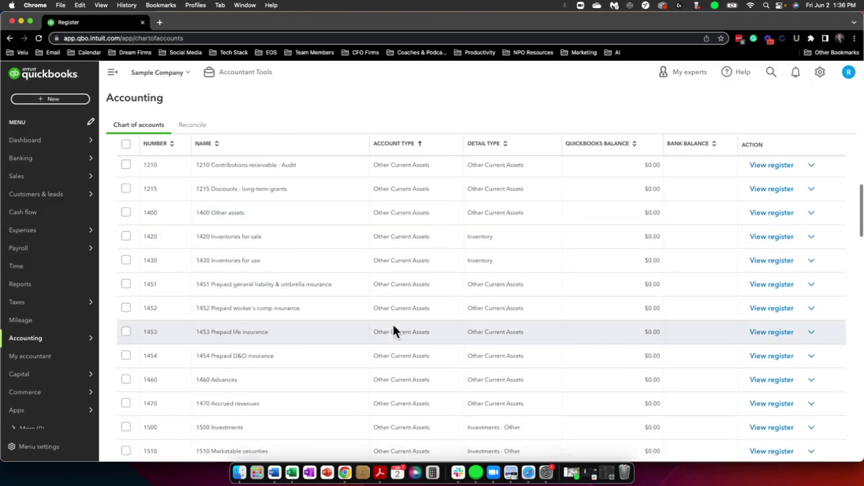
pyautogui.scroll(3, 393, 328)
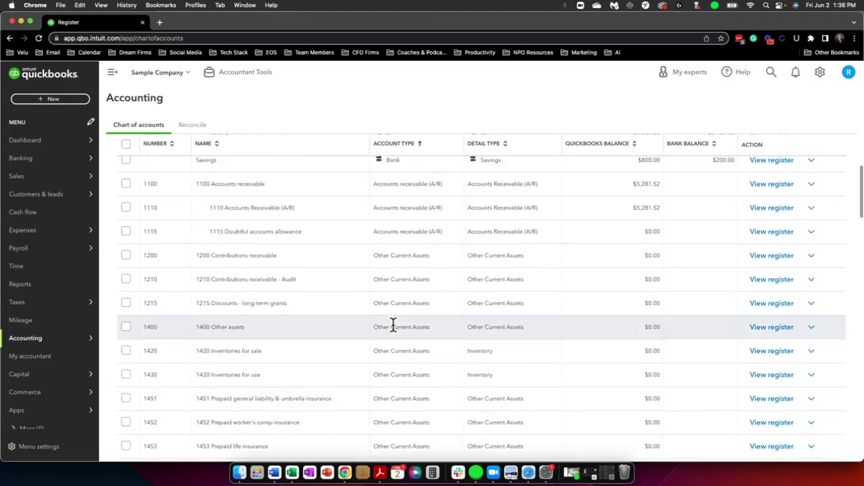
pyautogui.scroll(2, 393, 327)
pyautogui.scroll(3, 394, 330)
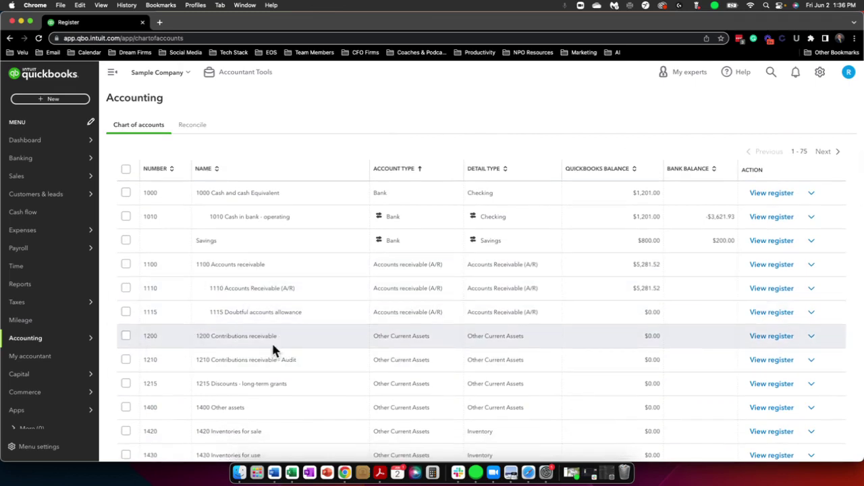
pyautogui.scroll(-1, 214, 335)
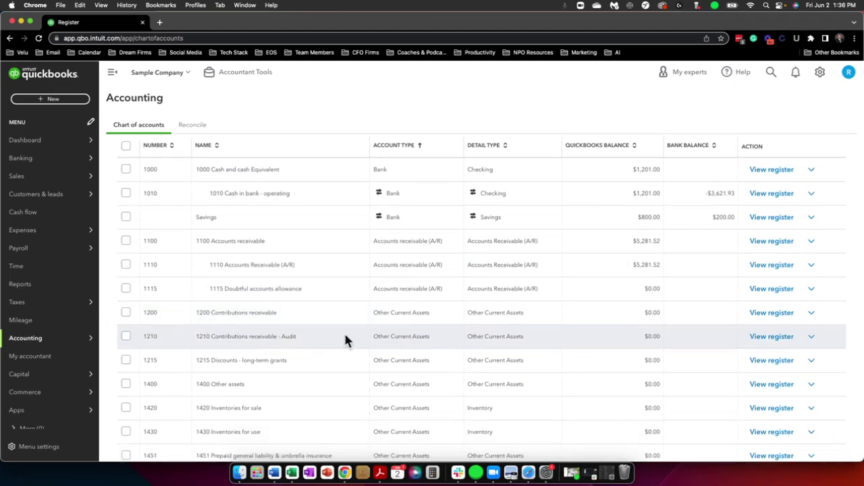
pyautogui.click(812, 338)
pyautogui.click(788, 361)
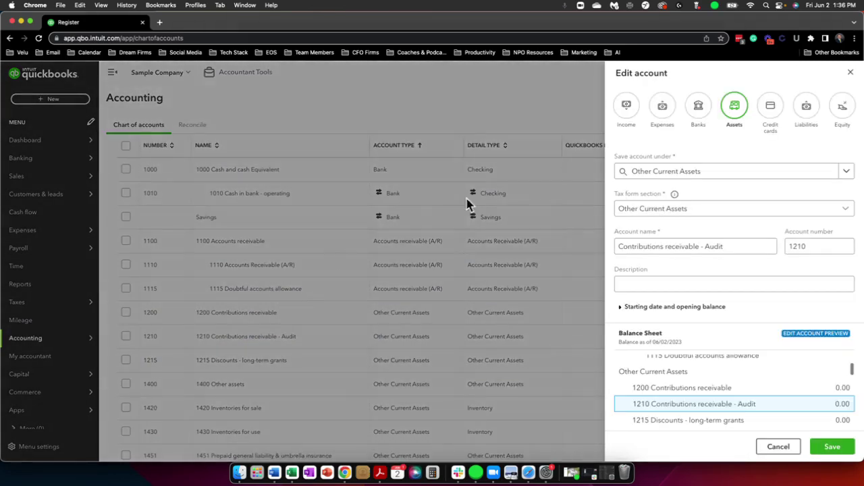
pyautogui.click(705, 177)
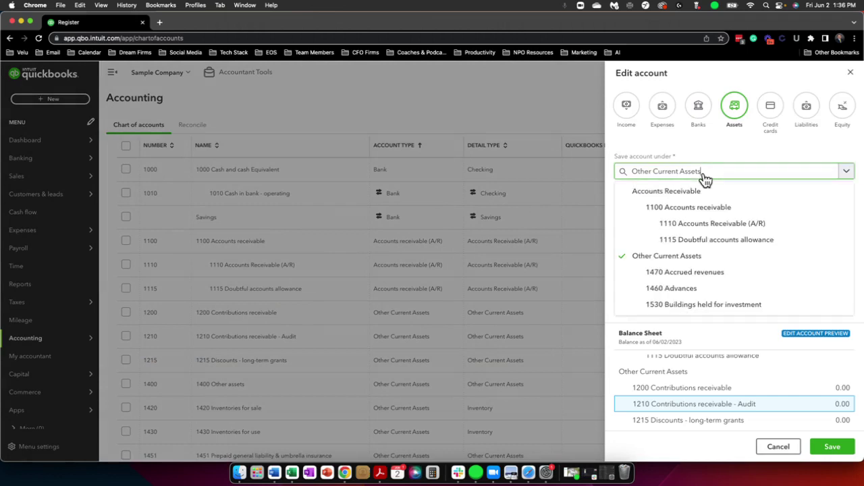
pyautogui.scroll(-3, 702, 229)
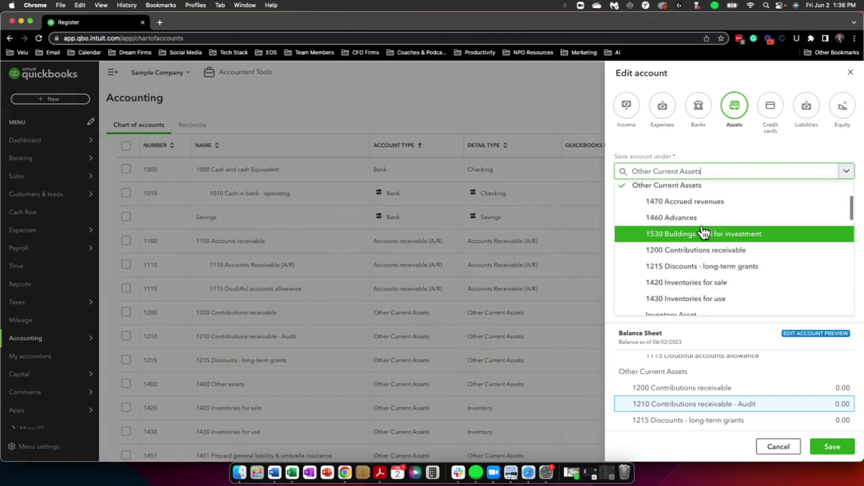
pyautogui.click(698, 251)
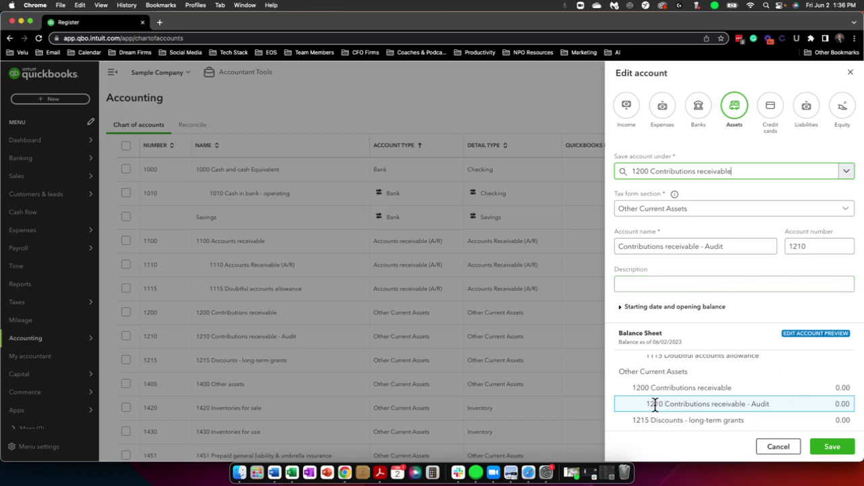
pyautogui.click(813, 454)
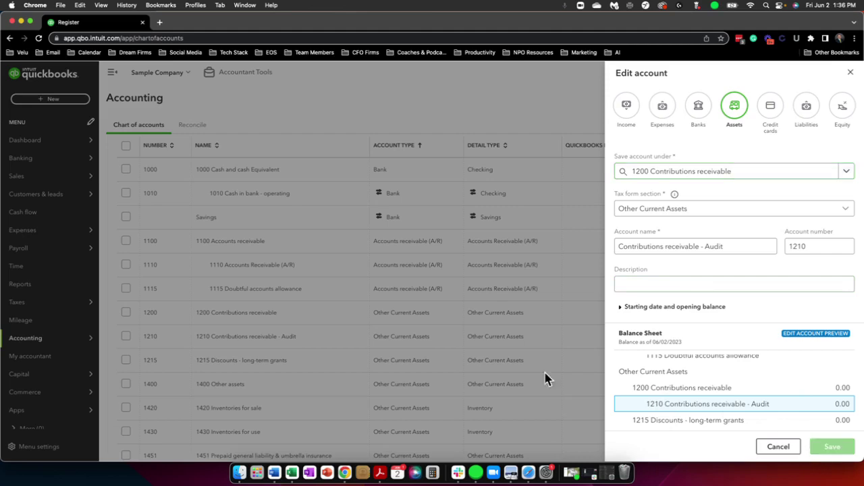
# Place 1215 Discounts - long-term grants under 1200 Contributions receivable and save the account.
pyautogui.scroll(-1, 346, 351)
pyautogui.scroll(-1, 346, 351)
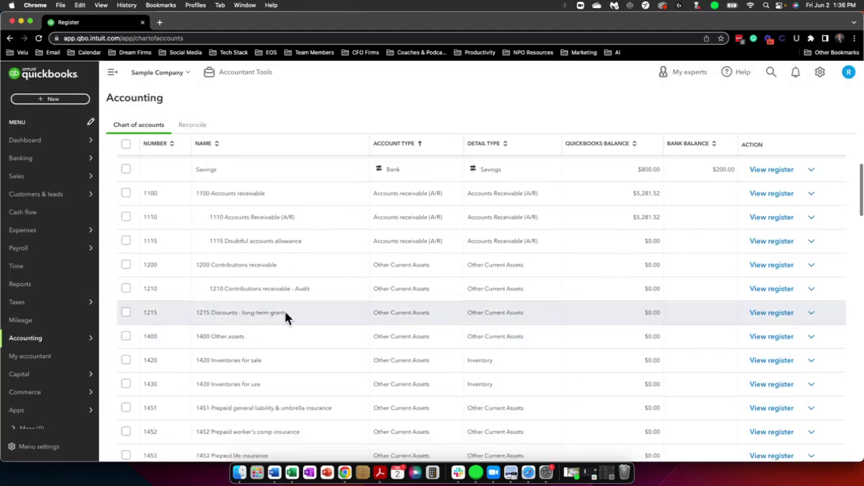
pyautogui.click(810, 312)
pyautogui.click(794, 334)
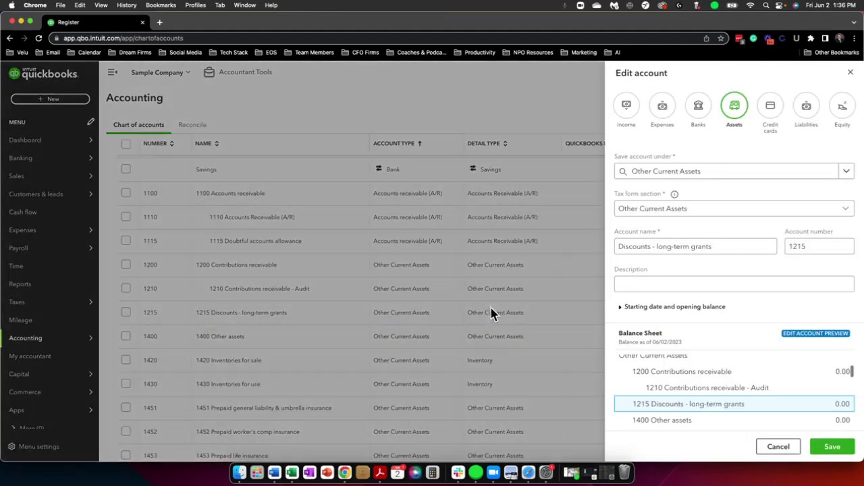
pyautogui.click(711, 173)
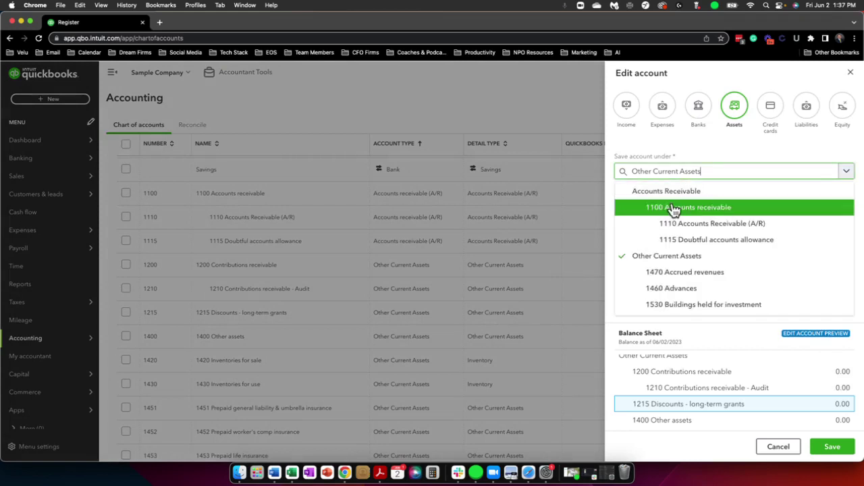
pyautogui.scroll(-2, 710, 254)
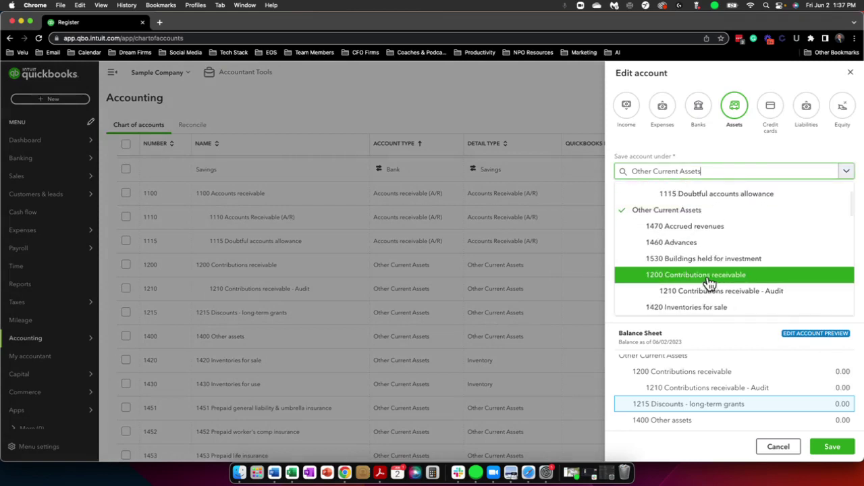
pyautogui.click(708, 277)
pyautogui.click(834, 448)
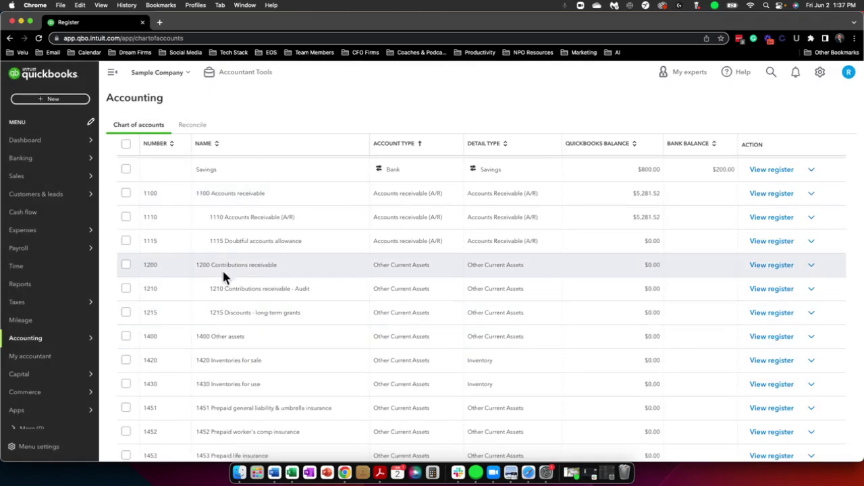
# Give the Savings account number 1020, place it under 1000 Cash and cash Equivalent, and save it.
pyautogui.scroll(-1, 280, 335)
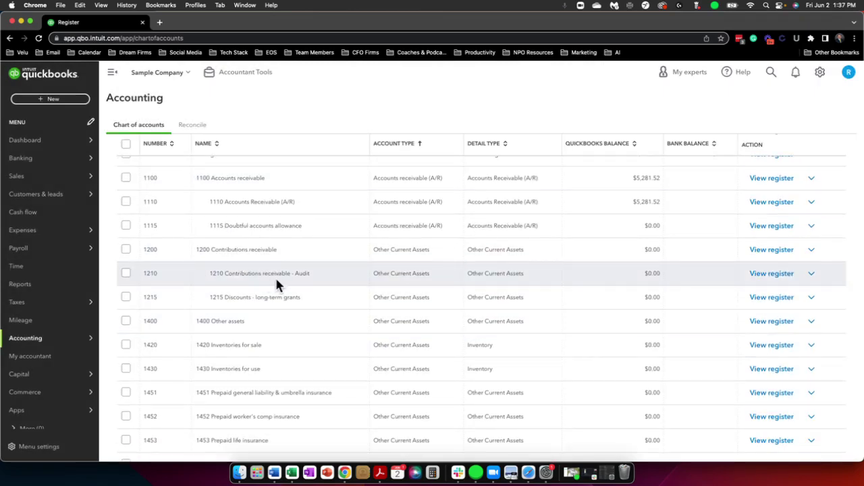
pyautogui.scroll(-1, 277, 285)
pyautogui.scroll(5, 315, 286)
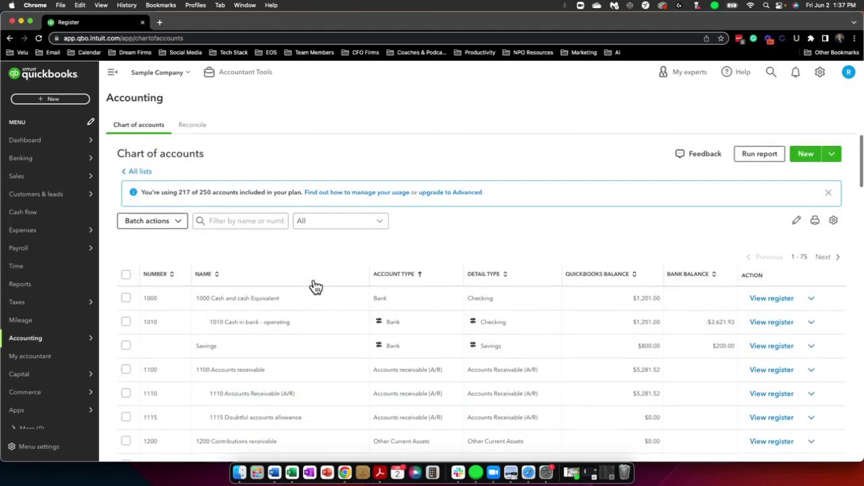
pyautogui.scroll(-3, 315, 286)
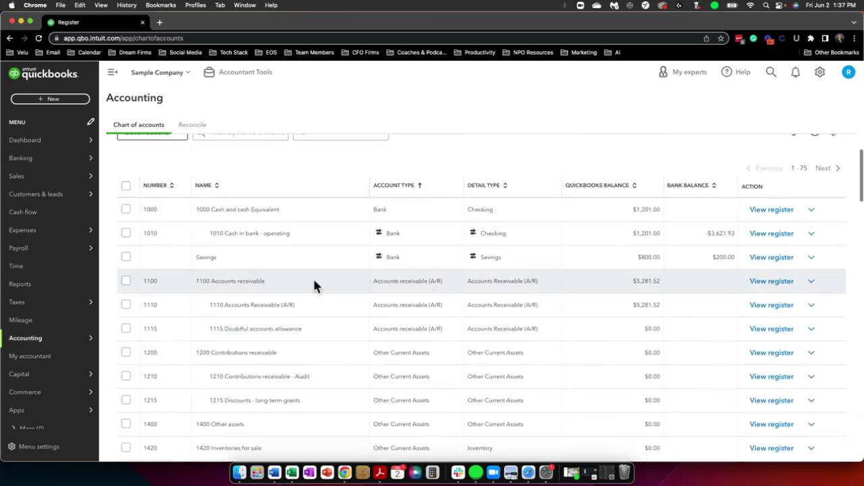
pyautogui.click(811, 257)
pyautogui.click(730, 278)
pyautogui.click(816, 246)
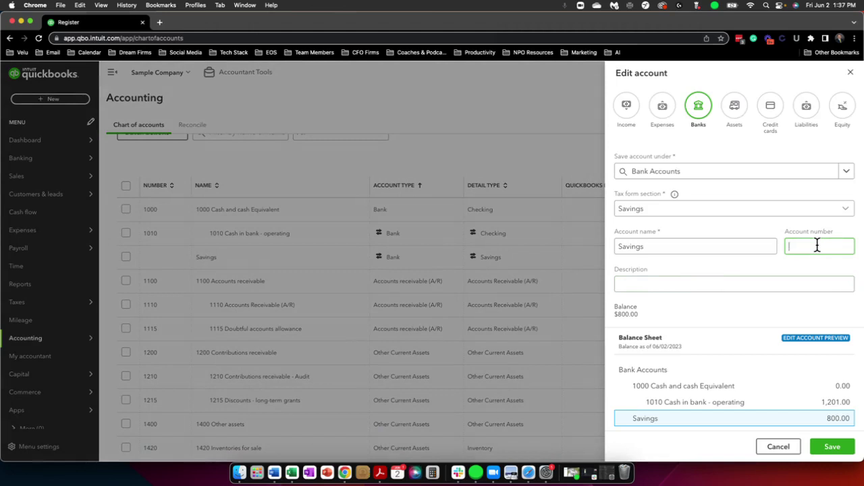
pyautogui.write('1020')
pyautogui.press('Tab')
pyautogui.click(715, 177)
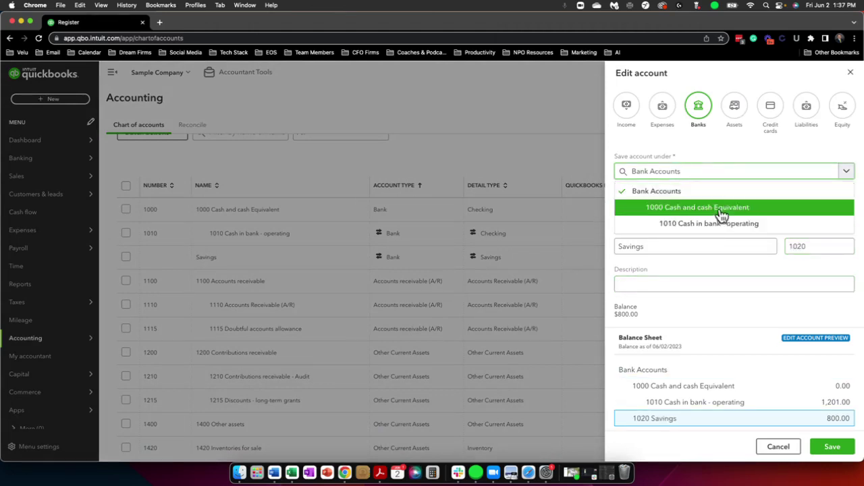
pyautogui.click(721, 214)
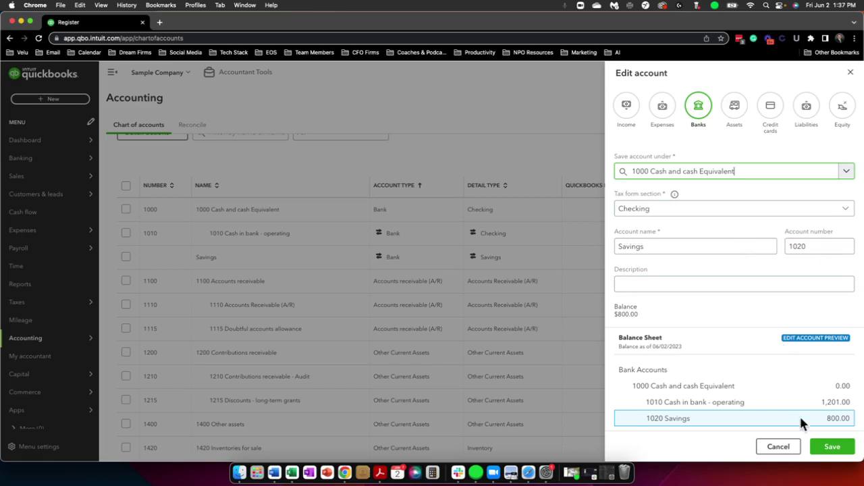
pyautogui.click(833, 447)
pyautogui.click(455, 284)
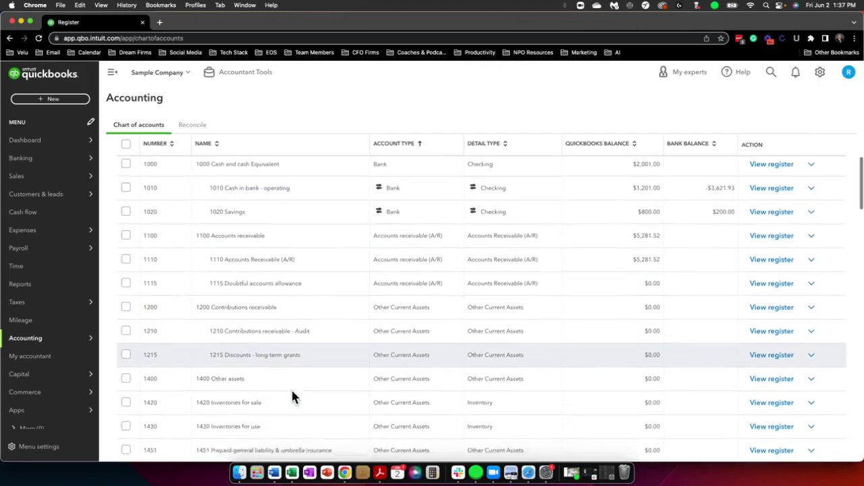
# Open the Balance Sheet report from the favorite reports.
pyautogui.scroll(-1, 292, 396)
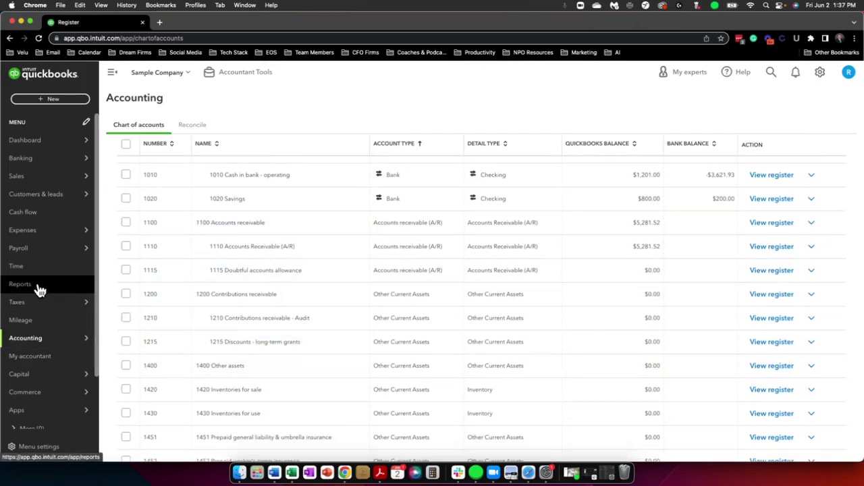
pyautogui.click(73, 289)
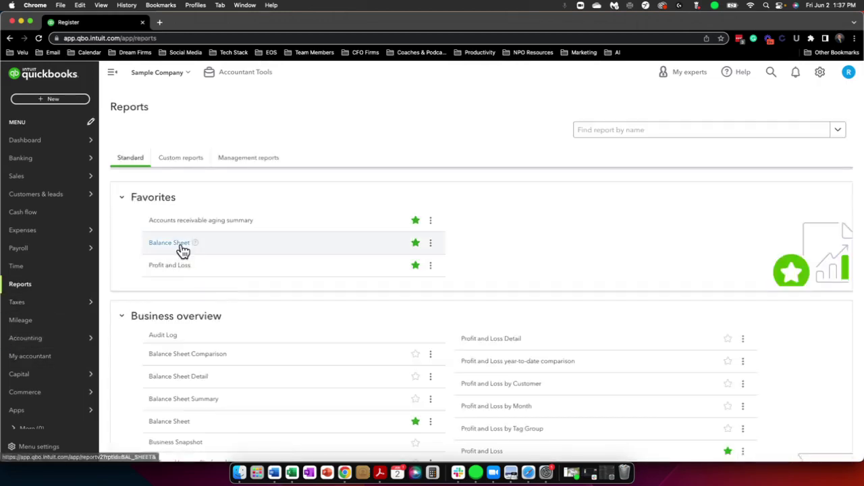
pyautogui.click(183, 244)
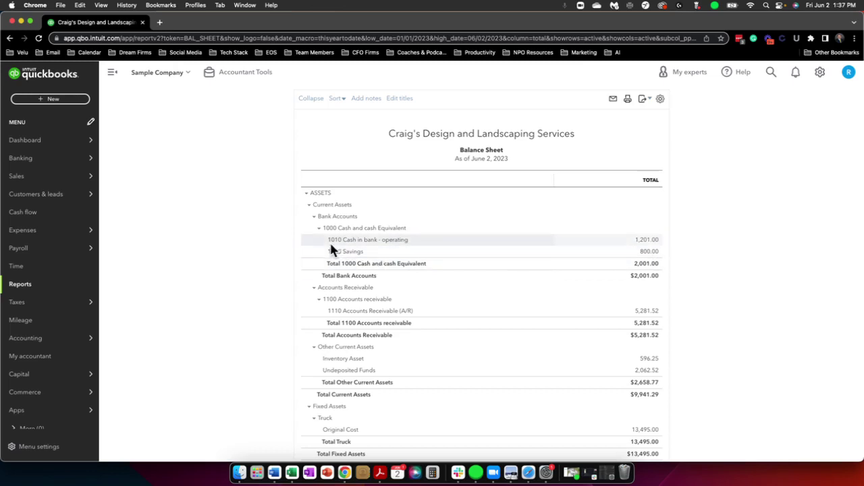
# Examine on the Balance Sheet how sub-accounts are grouped and subtotalled under their parent accounts, through liabilities and equity.
pyautogui.scroll(-1, 331, 241)
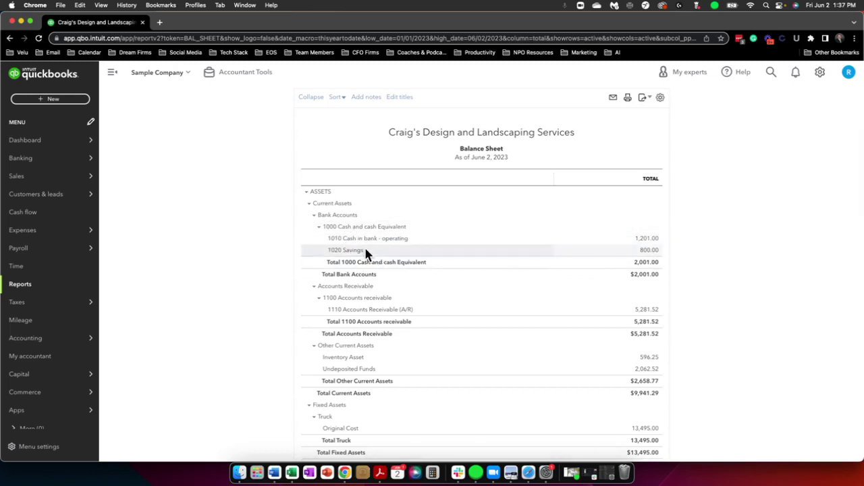
pyautogui.scroll(-1, 368, 250)
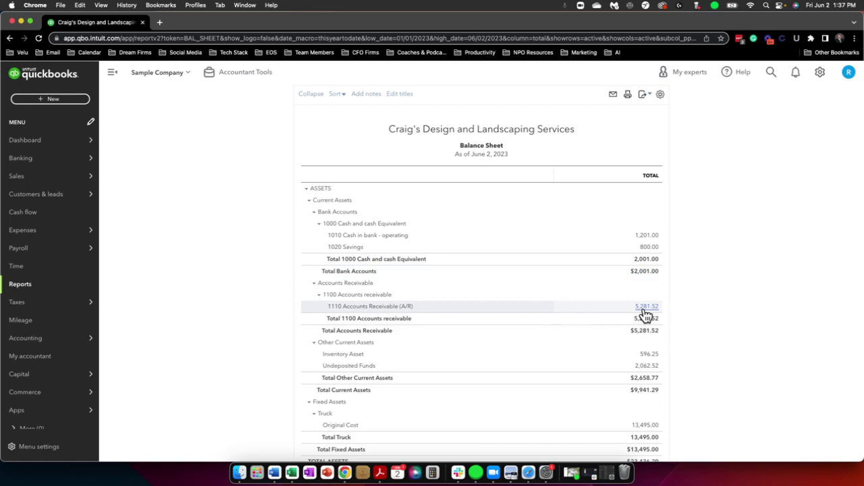
pyautogui.click(322, 284)
pyautogui.click(312, 285)
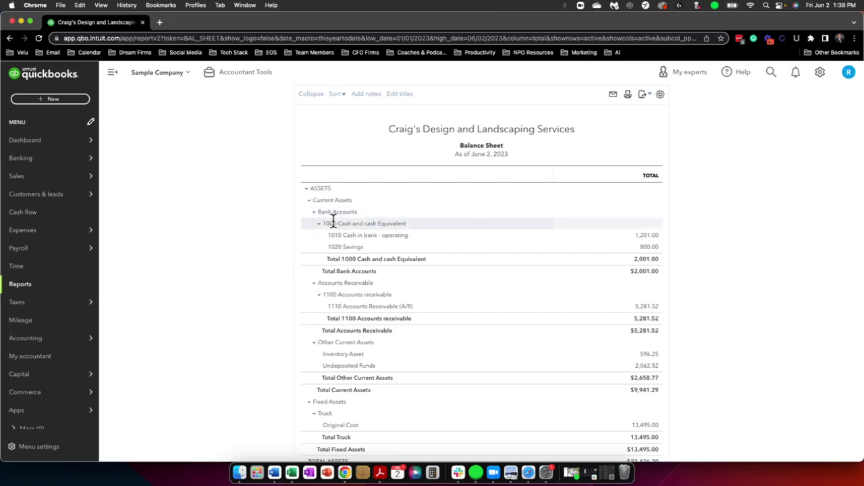
pyautogui.scroll(-2, 366, 292)
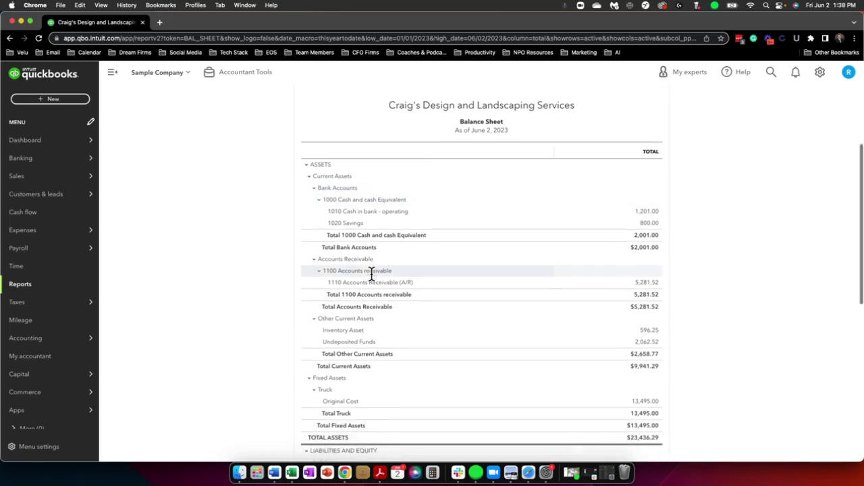
pyautogui.scroll(-1, 371, 275)
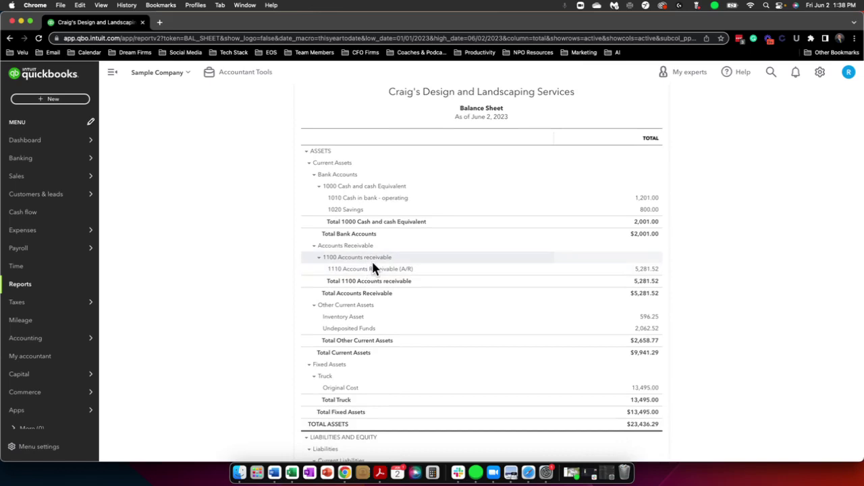
pyautogui.scroll(-1, 373, 263)
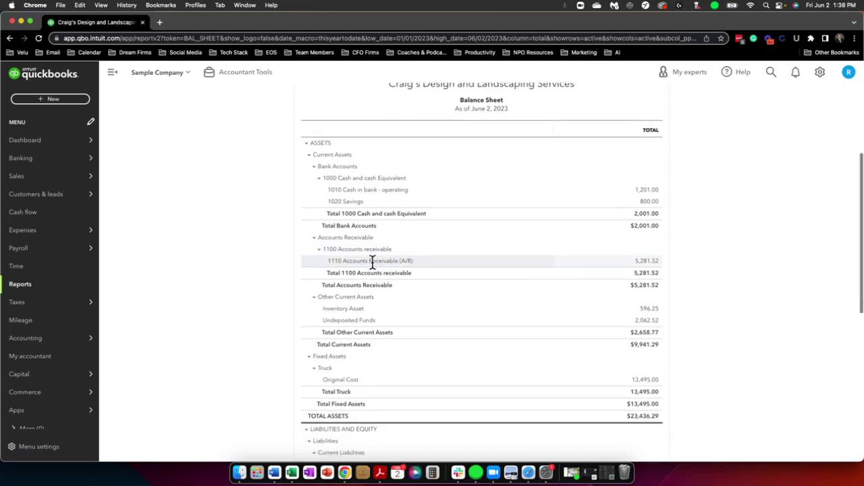
pyautogui.scroll(3, 405, 226)
pyautogui.scroll(-5, 395, 328)
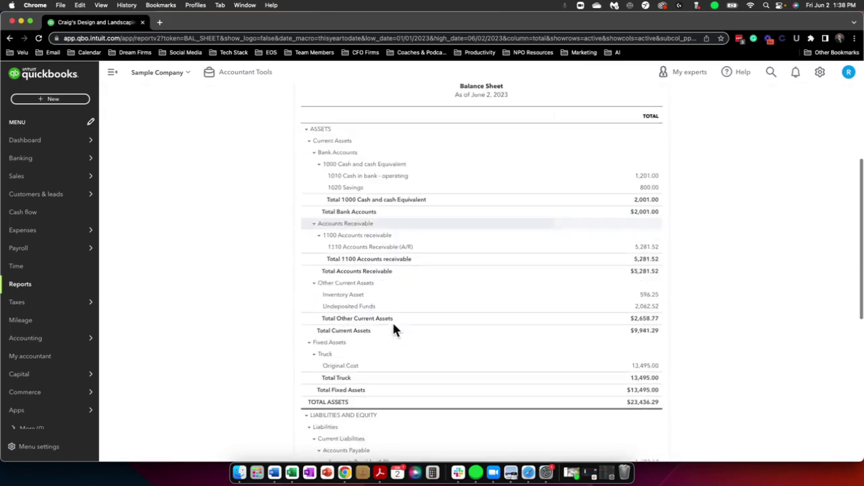
pyautogui.scroll(3, 406, 165)
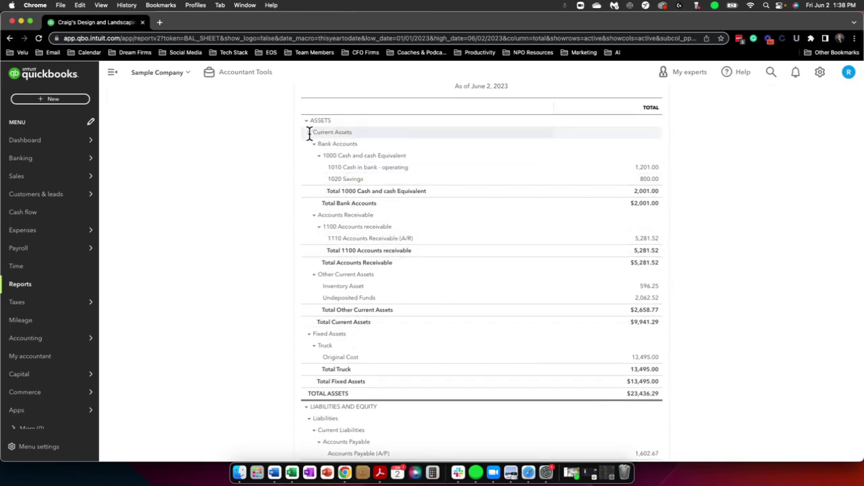
pyautogui.scroll(-10, 452, 365)
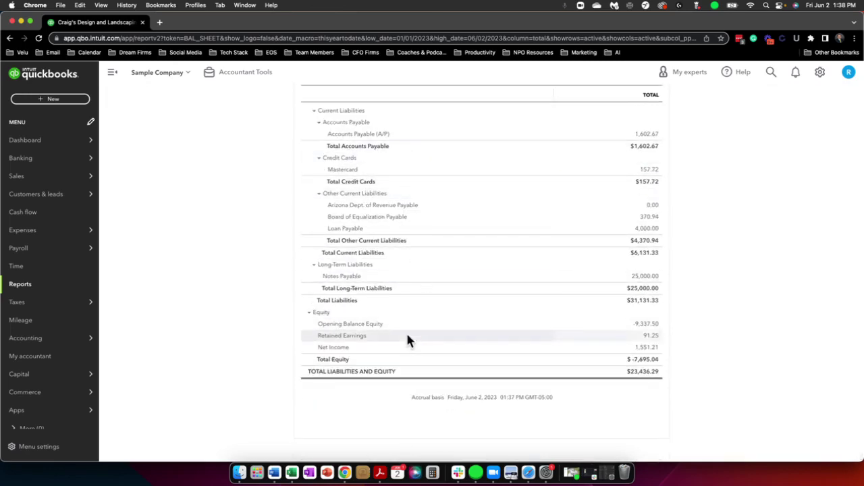
# Leave the Balance Sheet report and return to the chart of accounts.
pyautogui.scroll(12, 446, 318)
pyautogui.click(820, 73)
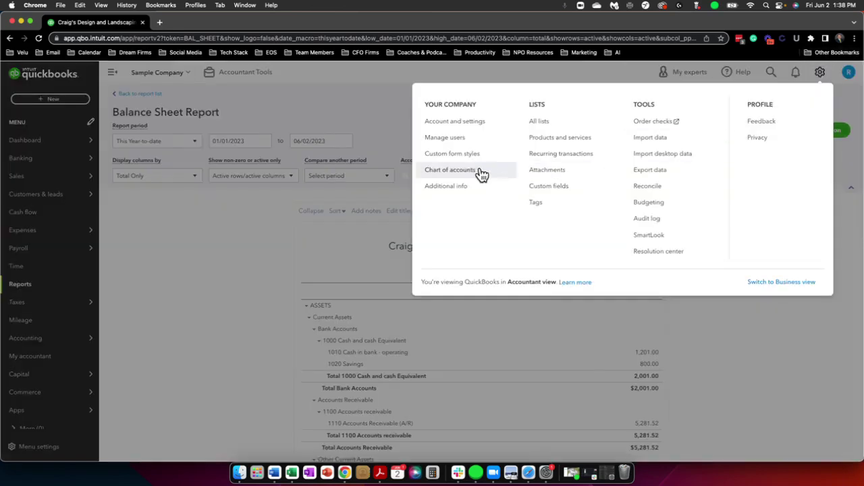
pyautogui.click(450, 170)
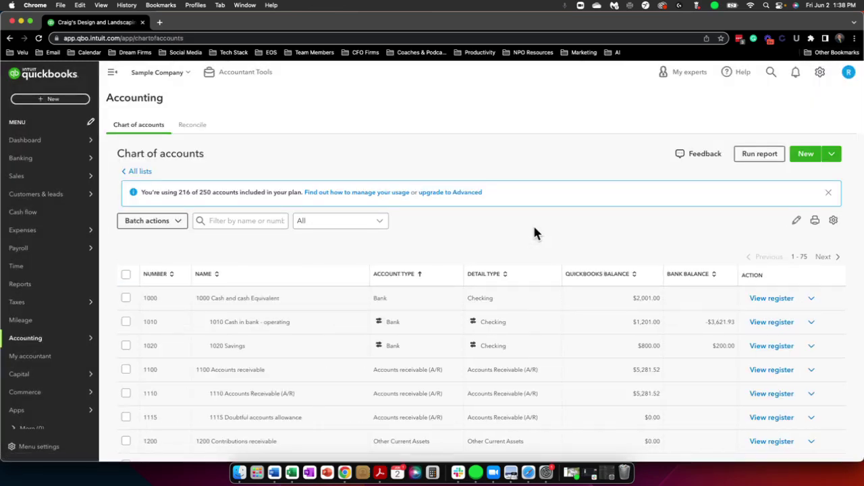
# Look through the Other Current Assets accounts to compare the unnumbered Inventory Asset account with the numbered inventory accounts.
pyautogui.scroll(-7, 426, 351)
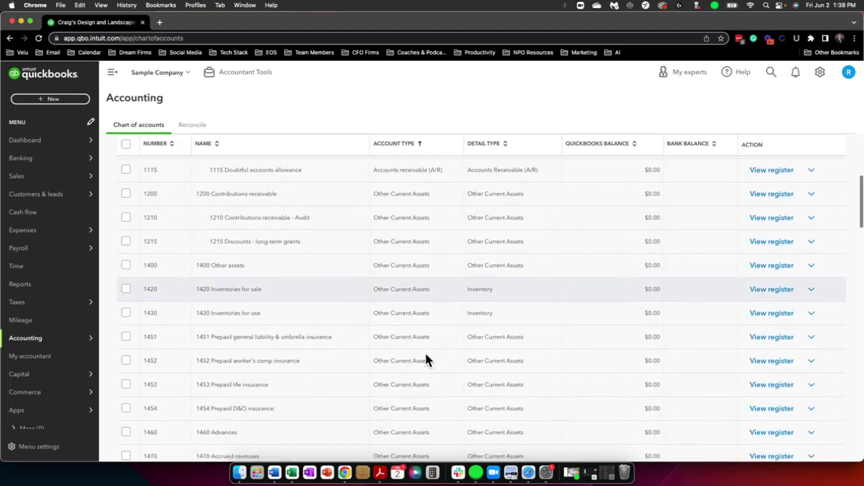
pyautogui.scroll(-4, 426, 358)
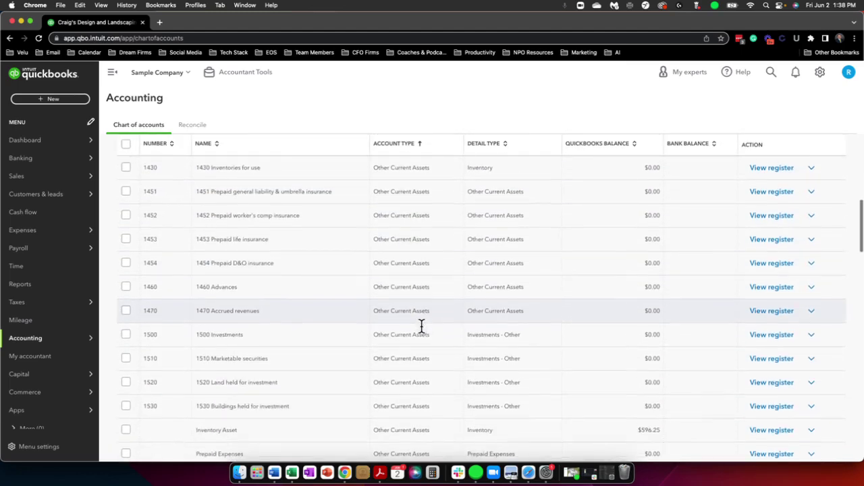
pyautogui.scroll(-2, 421, 326)
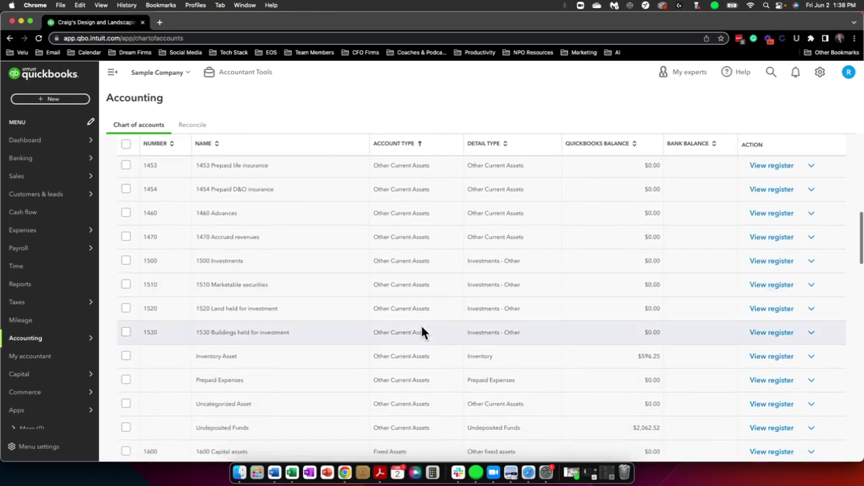
pyautogui.scroll(-2, 421, 331)
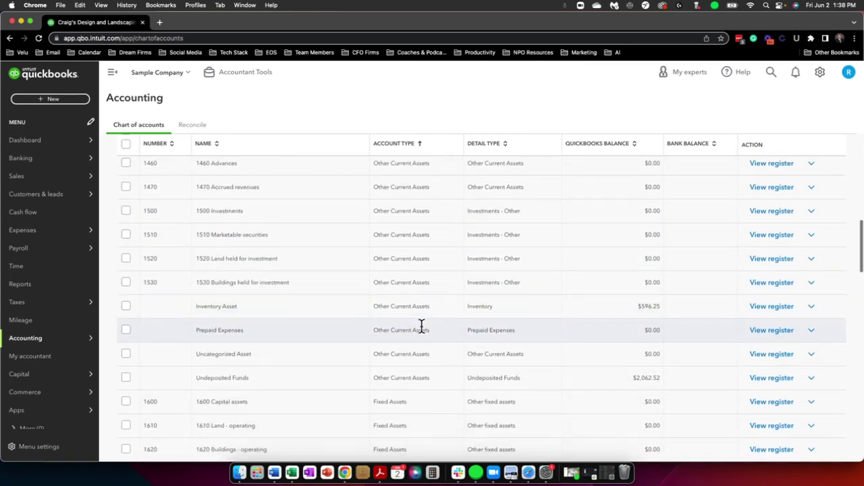
pyautogui.scroll(-1, 420, 326)
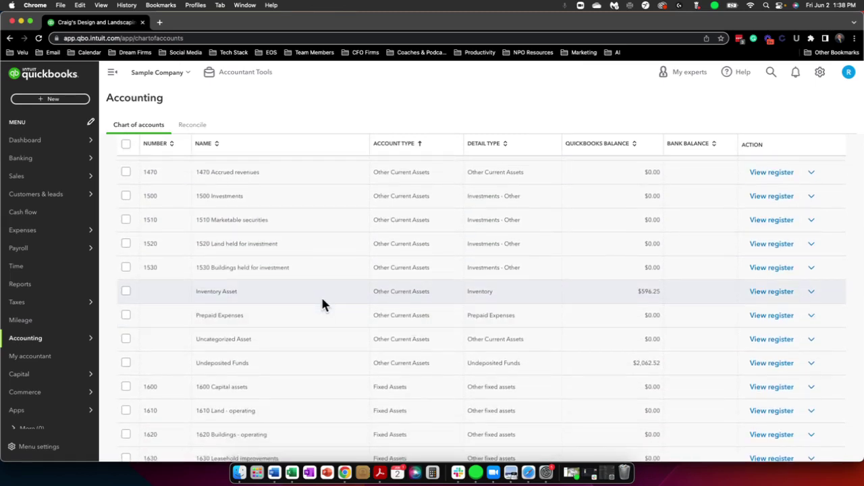
pyautogui.scroll(-1, 322, 305)
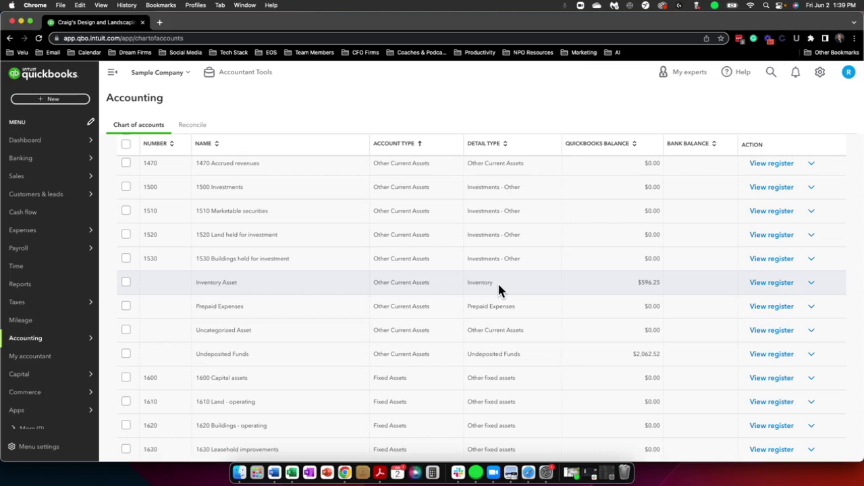
pyautogui.scroll(5, 497, 282)
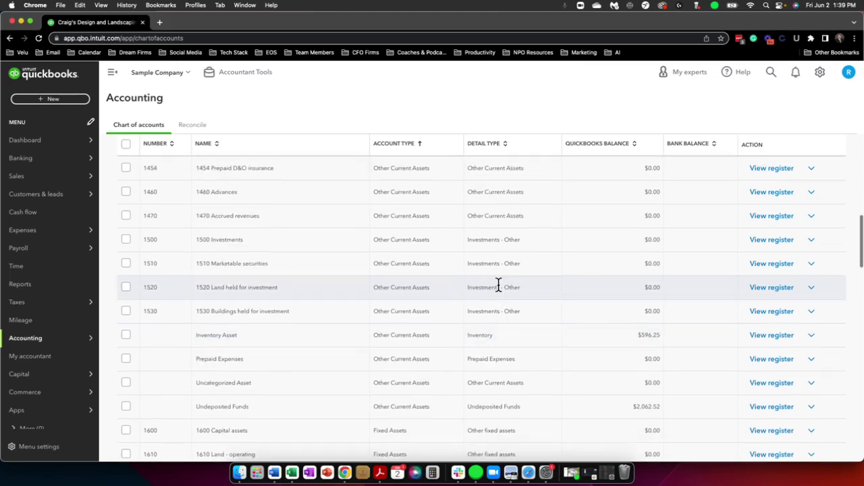
pyautogui.scroll(4, 498, 282)
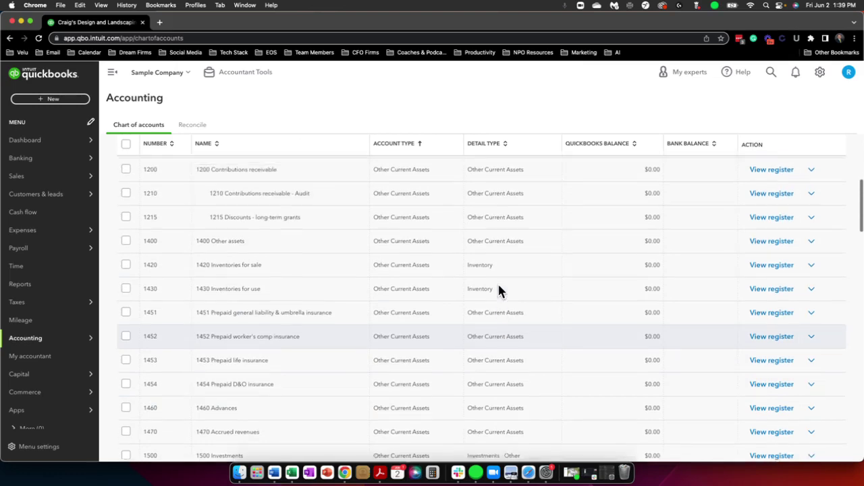
pyautogui.scroll(-2, 244, 276)
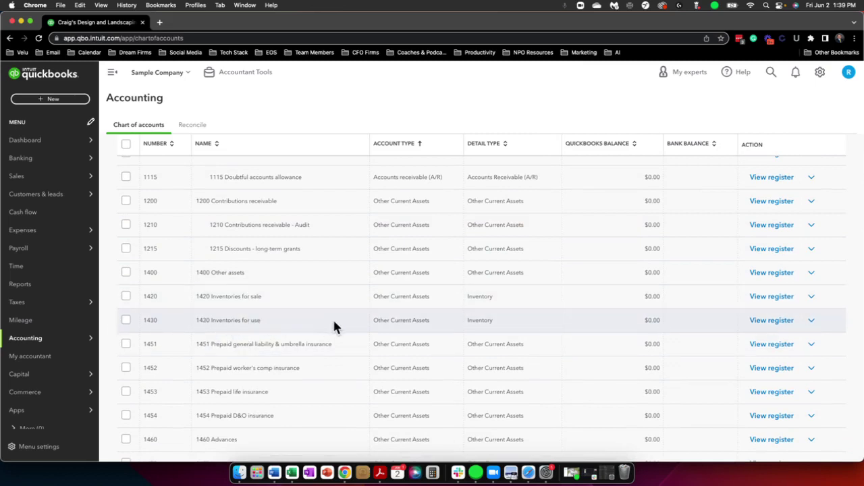
pyautogui.scroll(-8, 333, 323)
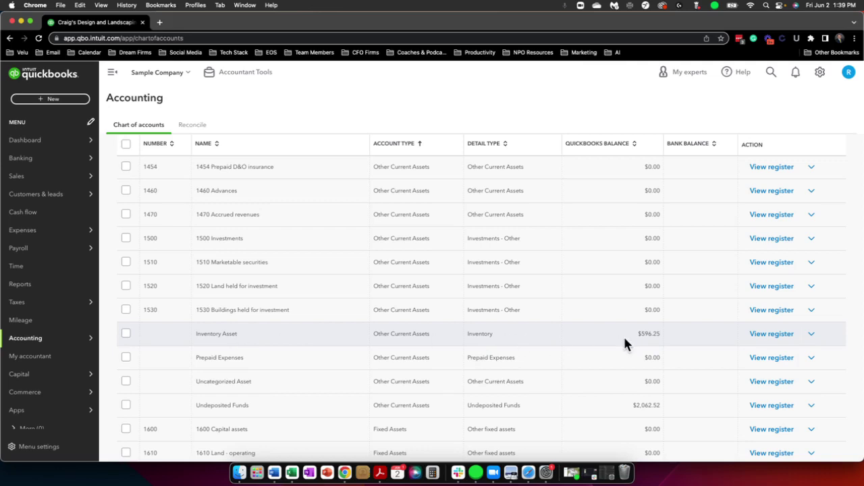
pyautogui.scroll(5, 373, 274)
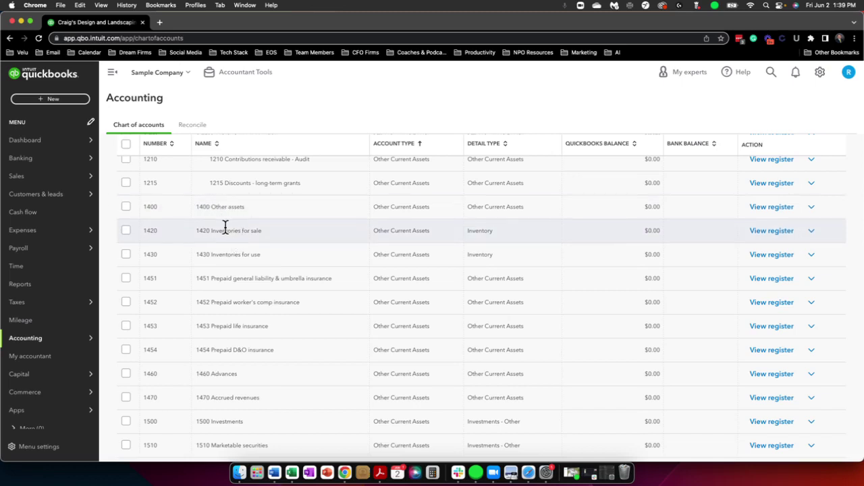
pyautogui.scroll(-5, 361, 329)
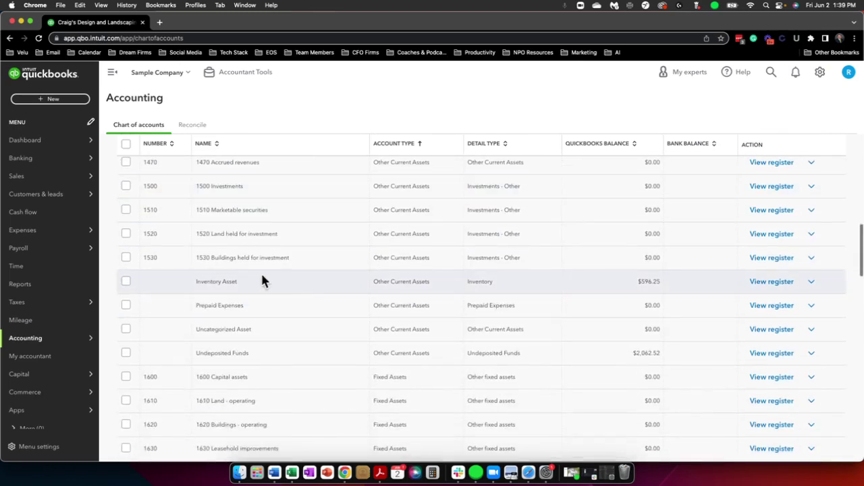
pyautogui.click(811, 282)
pyautogui.click(800, 301)
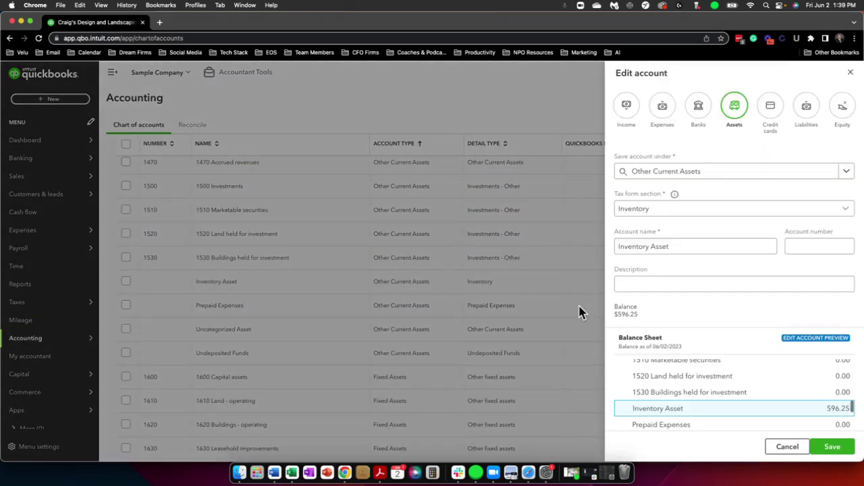
pyautogui.click(799, 246)
pyautogui.write('1410')
pyautogui.press('Tab')
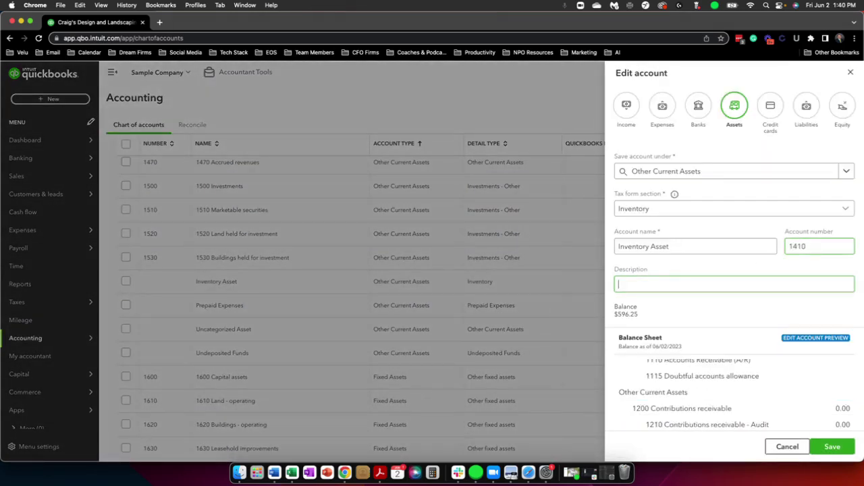
pyautogui.click(785, 447)
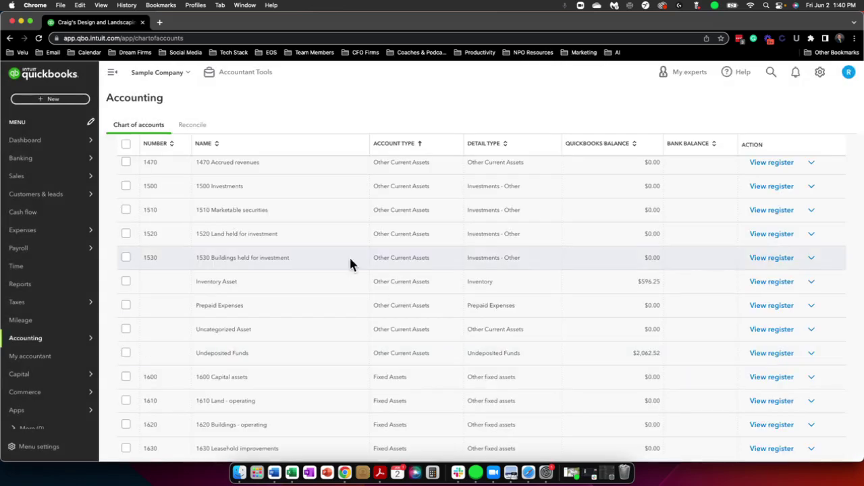
# Try to make the Inventory Asset account inactive.
pyautogui.click(812, 282)
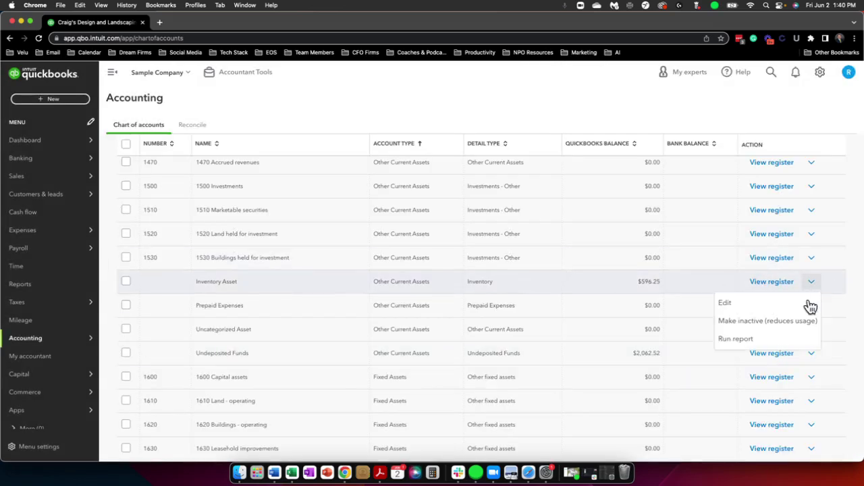
pyautogui.click(769, 323)
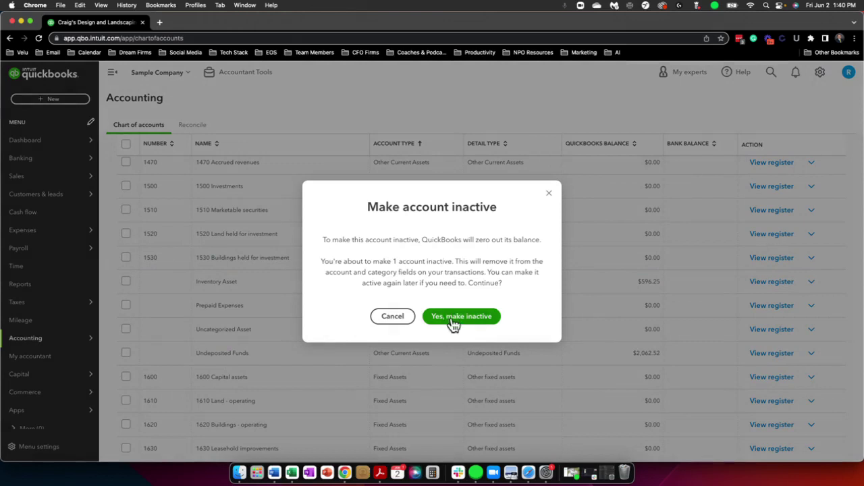
pyautogui.click(459, 317)
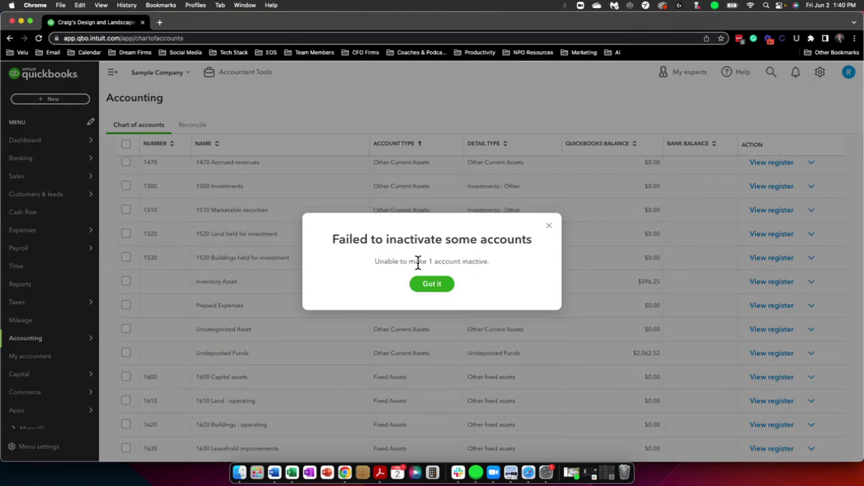
pyautogui.click(549, 227)
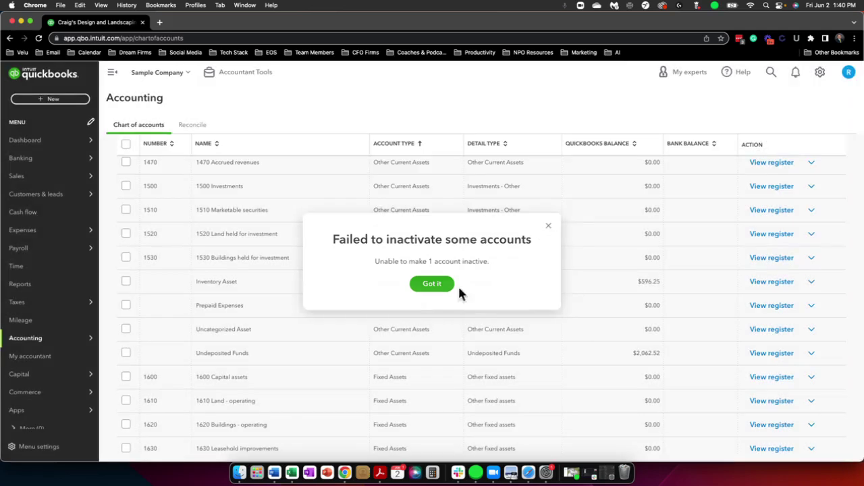
# Give the Inventory Asset account number 1410, place it under 1400 Other assets, and submit the change.
pyautogui.click(811, 282)
pyautogui.click(796, 304)
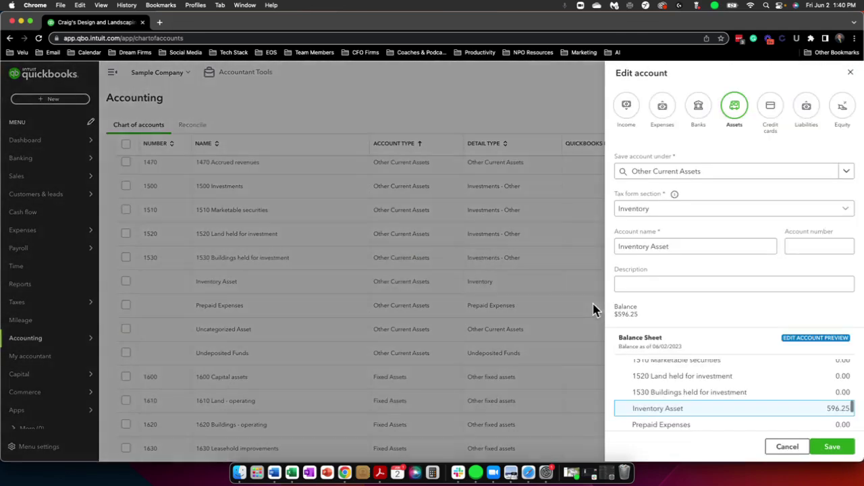
pyautogui.click(820, 247)
pyautogui.write('1410')
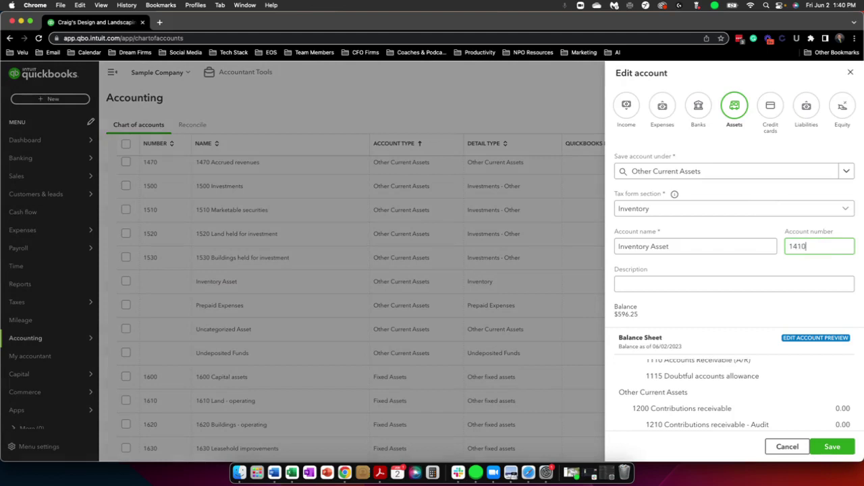
pyautogui.press('Tab')
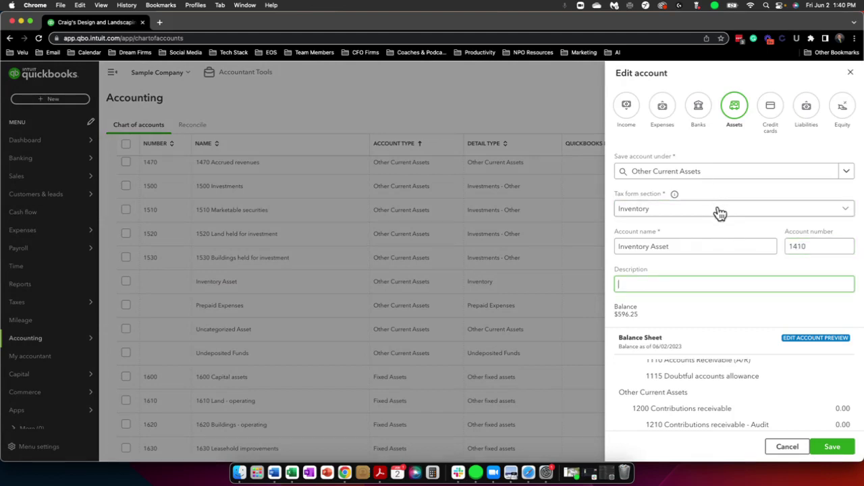
pyautogui.click(708, 176)
pyautogui.scroll(-6, 731, 256)
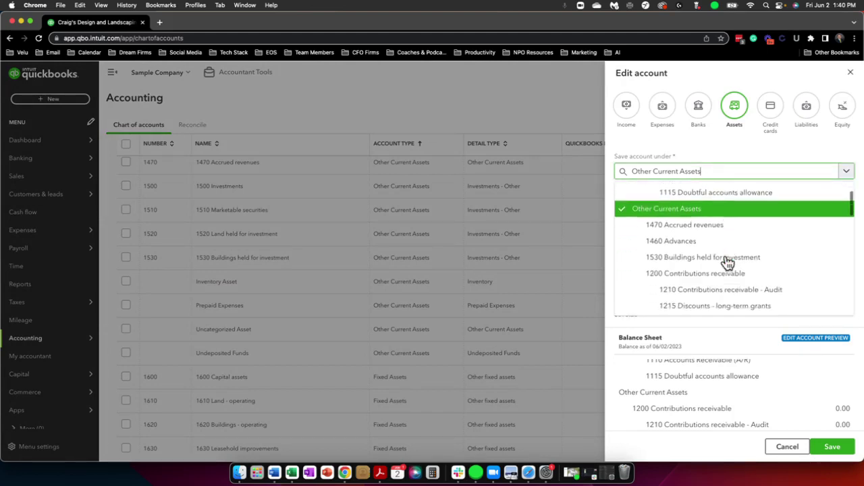
pyautogui.scroll(-3, 719, 280)
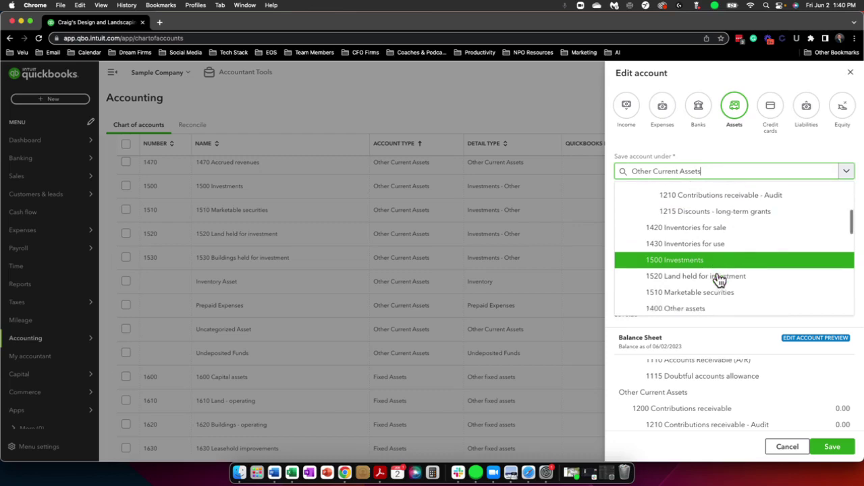
pyautogui.click(693, 278)
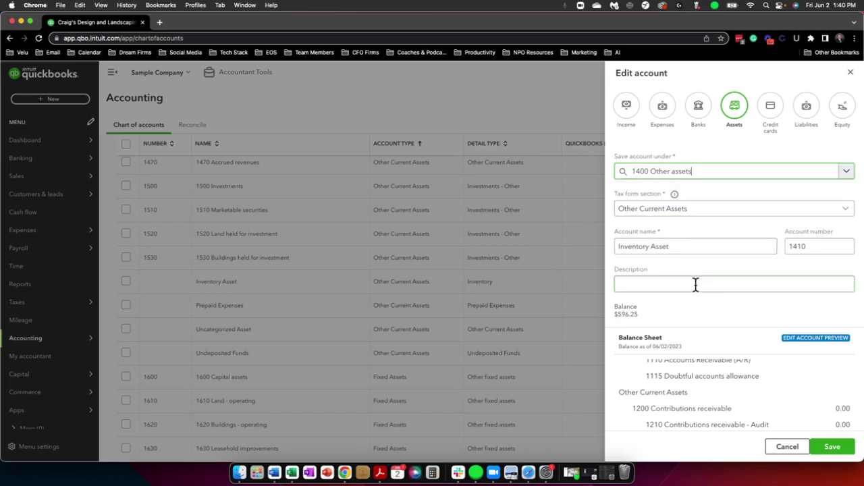
pyautogui.click(833, 446)
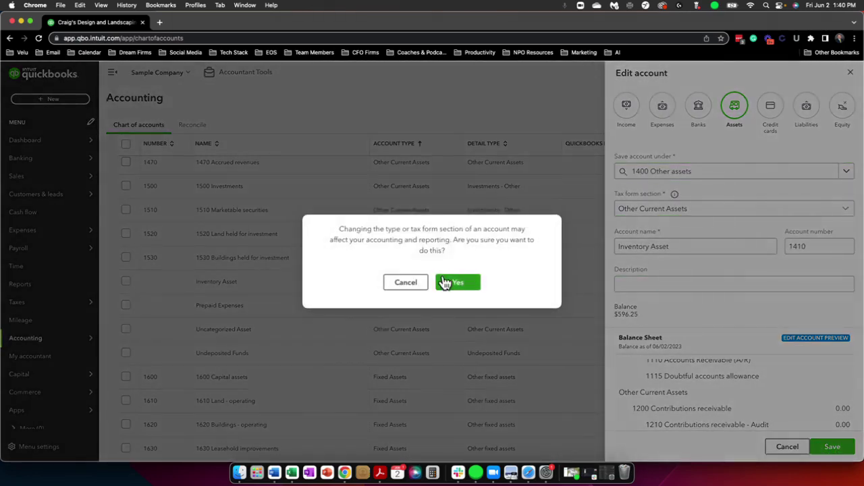
pyautogui.click(457, 284)
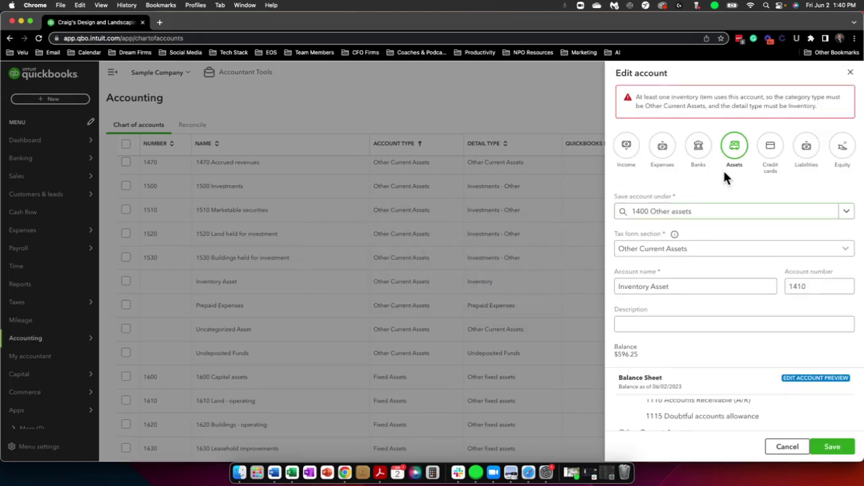
# Set the Inventory Asset account's tax form section to Inventory and save the account.
pyautogui.click(737, 254)
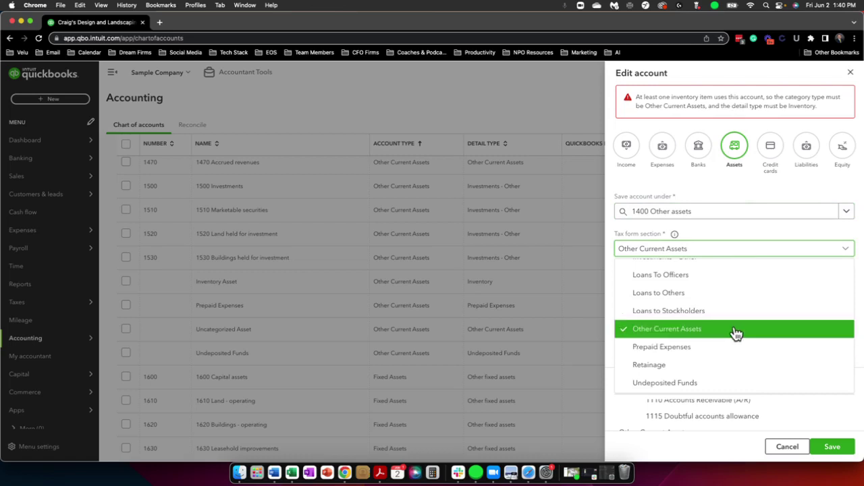
pyautogui.scroll(4, 735, 330)
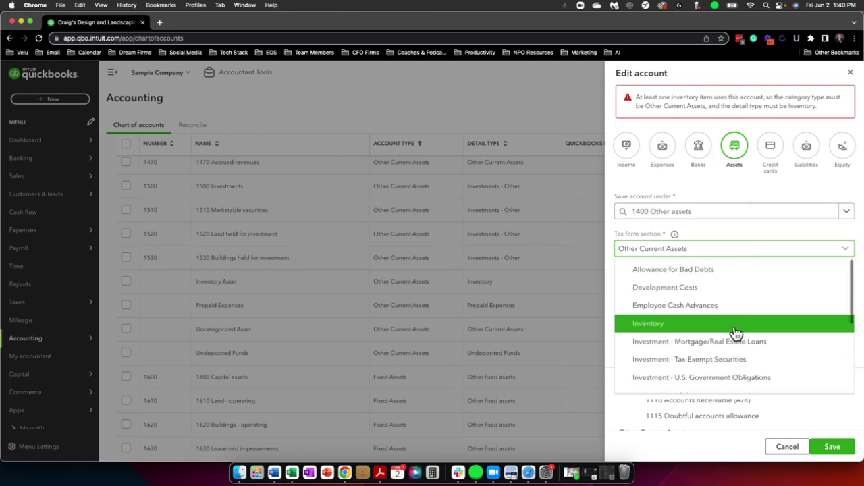
pyautogui.click(733, 330)
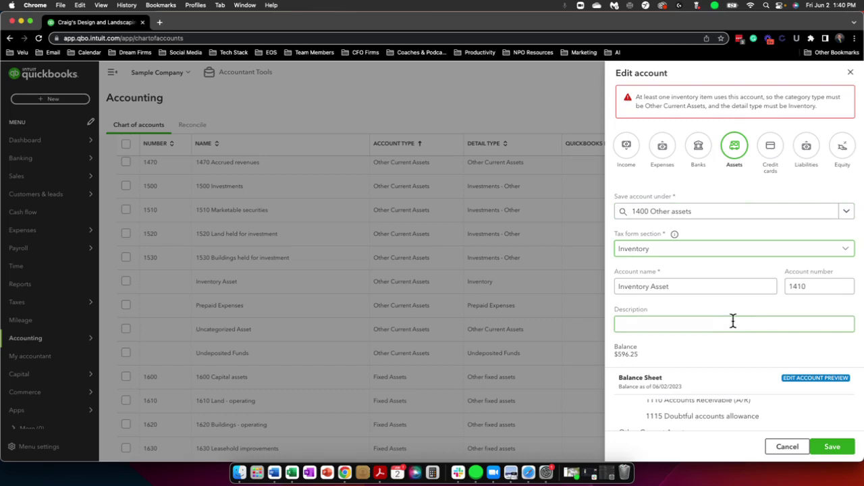
pyautogui.click(832, 446)
# Make 1420 Inventories for sale a sub-account of 1400 Other assets, then save and confirm the change.
pyautogui.scroll(8, 378, 304)
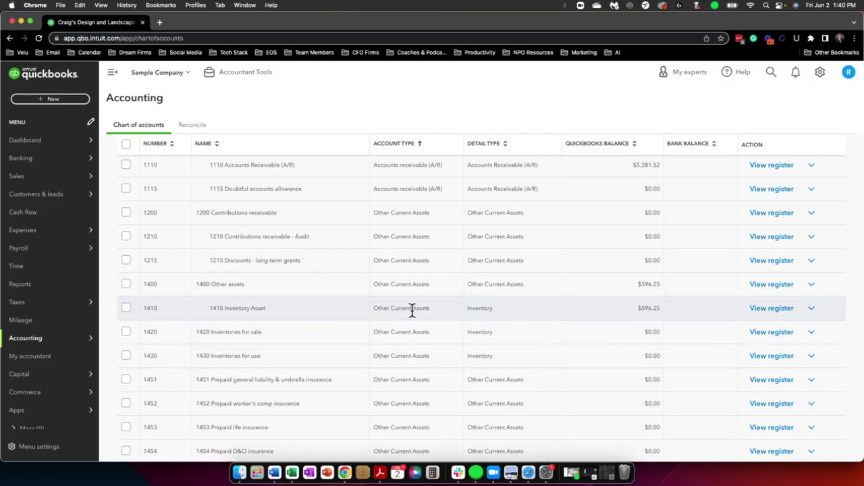
pyautogui.scroll(-1, 482, 306)
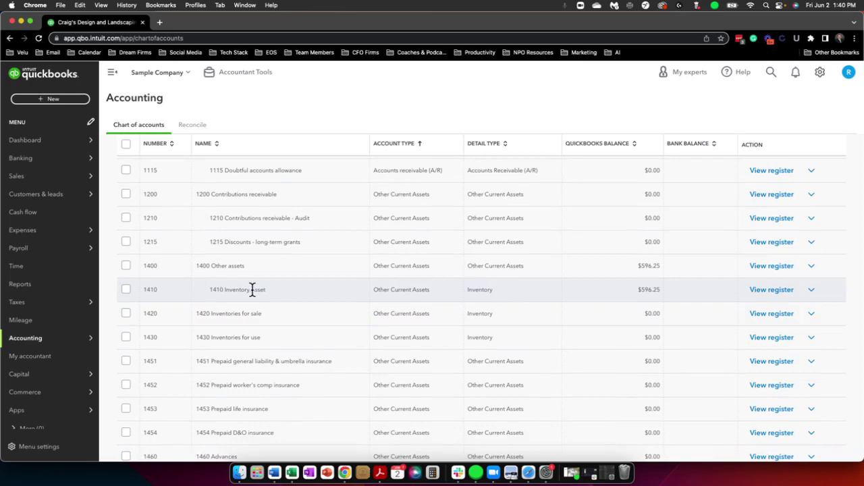
pyautogui.click(814, 317)
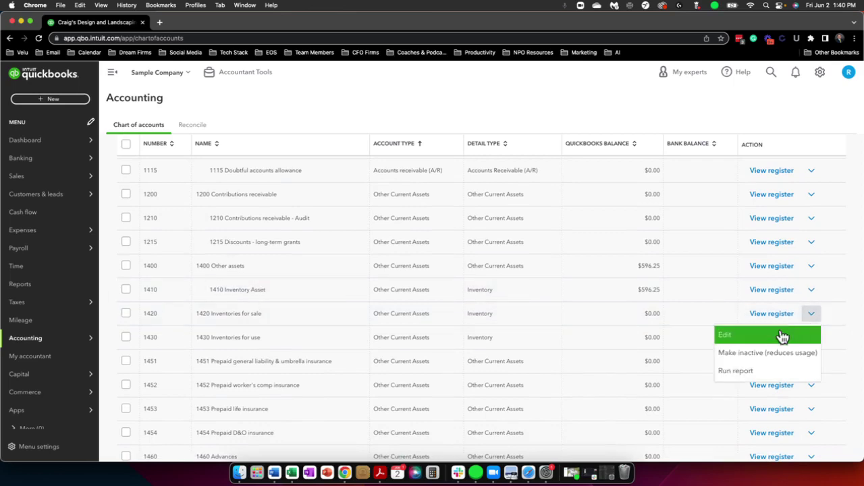
pyautogui.click(781, 336)
pyautogui.click(709, 176)
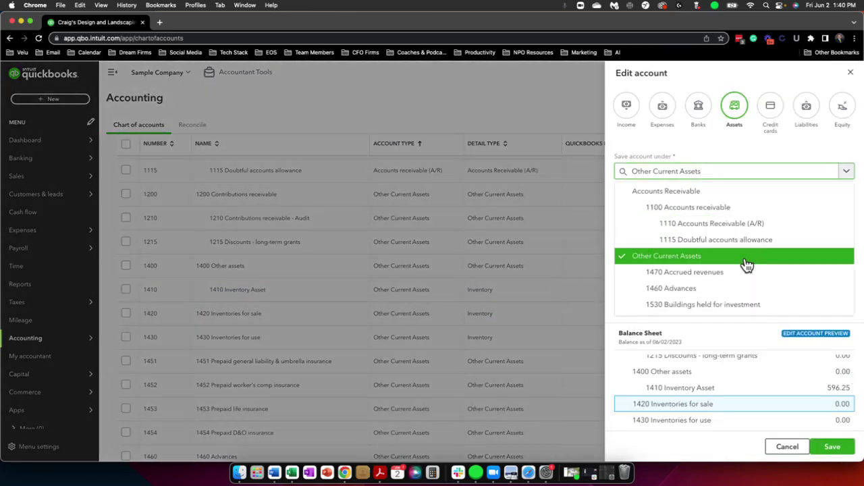
pyautogui.scroll(-2, 746, 264)
pyautogui.scroll(2, 746, 264)
pyautogui.scroll(-3, 746, 264)
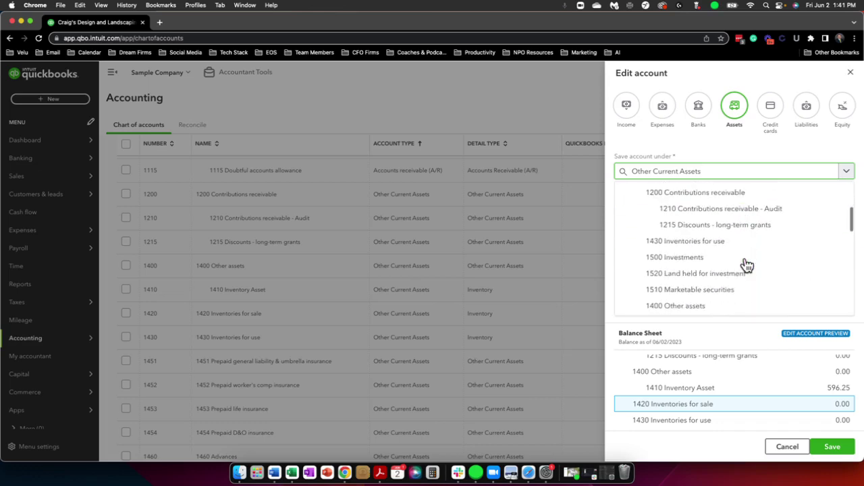
pyautogui.scroll(-1, 734, 260)
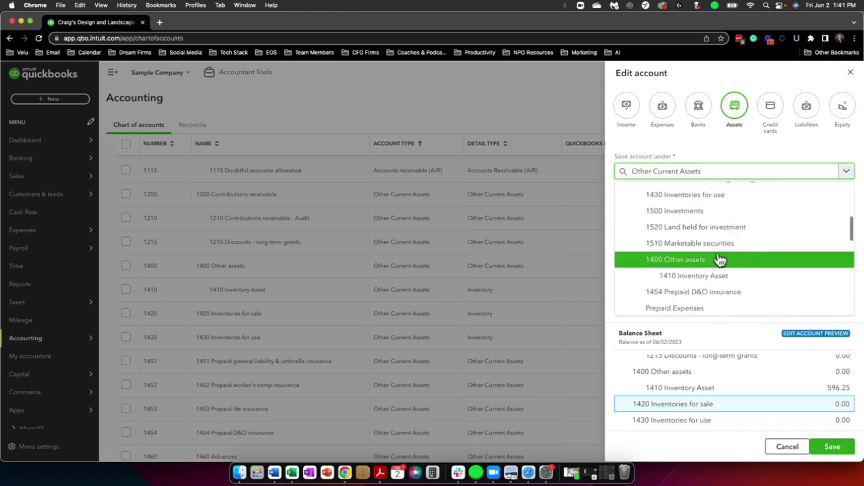
pyautogui.click(733, 264)
pyautogui.click(832, 447)
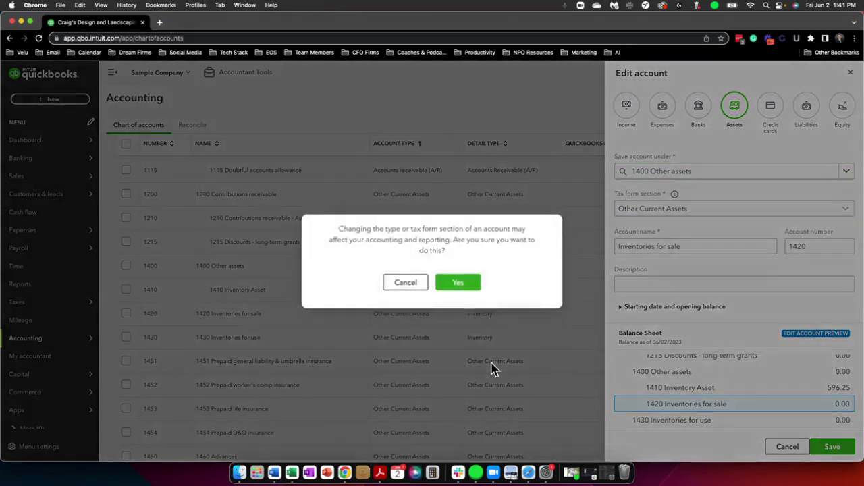
pyautogui.click(456, 282)
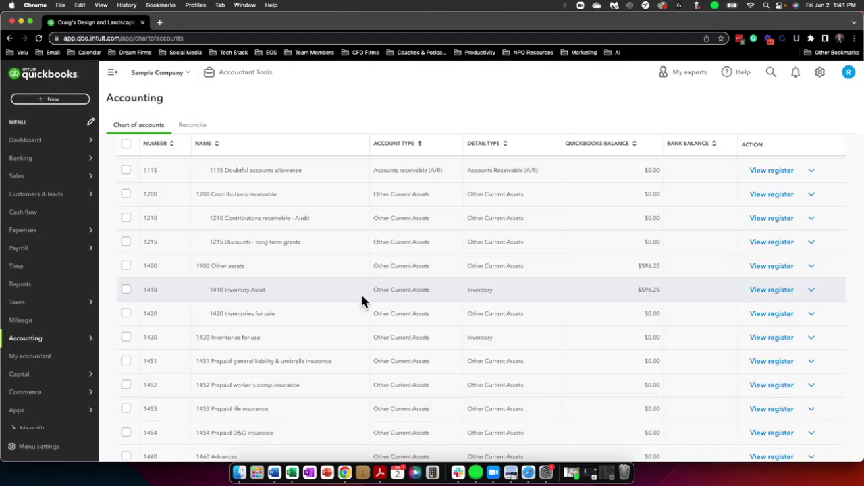
# Look through the Other Current Assets accounts to compare the unnumbered Prepaid Expenses account with the numbered prepaid insurance accounts.
pyautogui.scroll(-2, 355, 271)
pyautogui.scroll(-8, 415, 355)
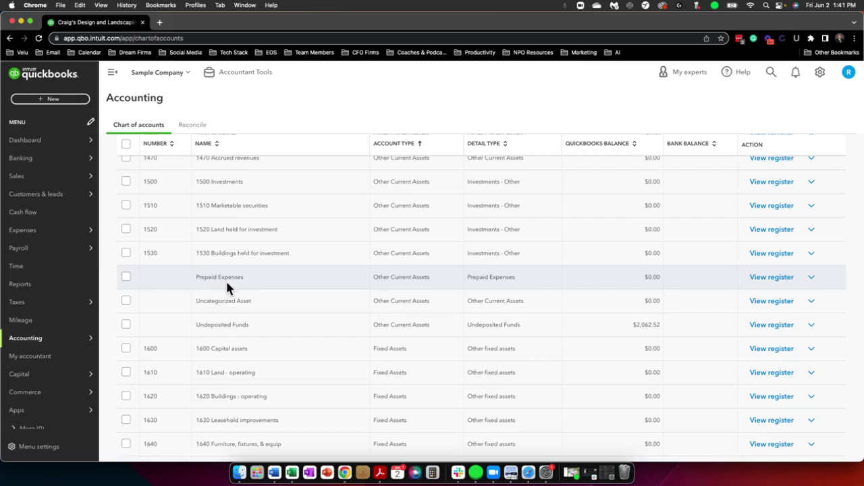
pyautogui.scroll(5, 295, 279)
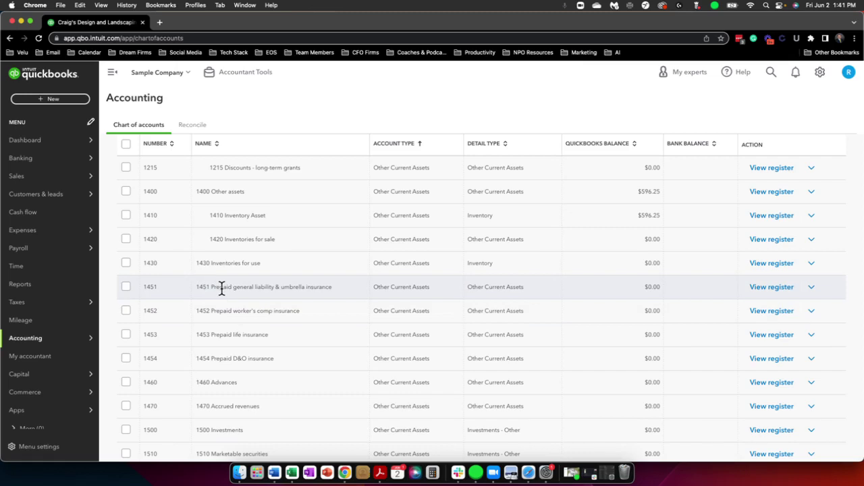
pyautogui.scroll(-1, 221, 288)
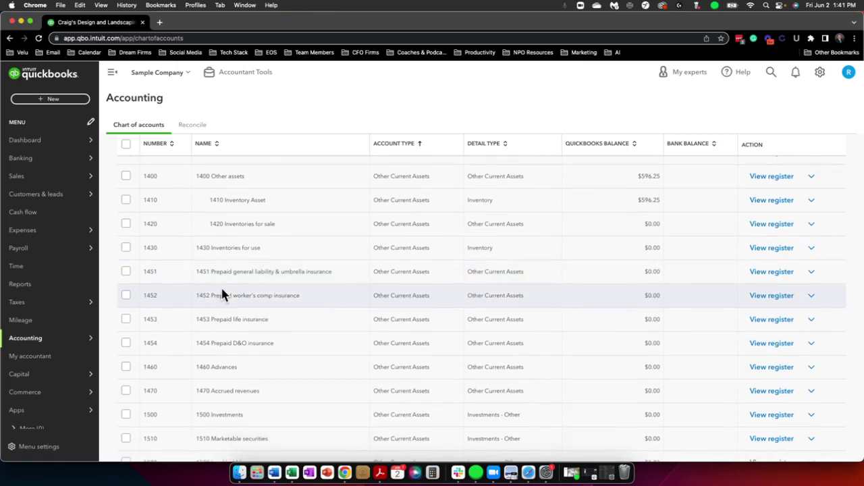
pyautogui.scroll(2, 221, 287)
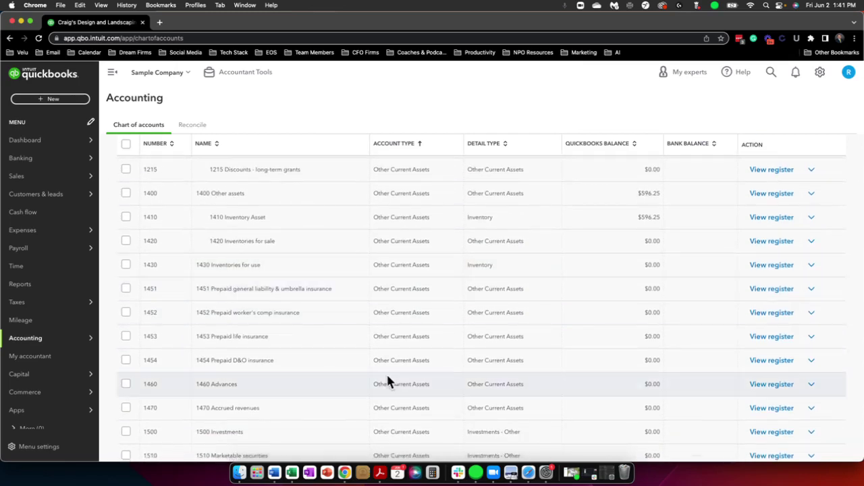
pyautogui.scroll(-5, 386, 376)
pyautogui.scroll(-6, 384, 372)
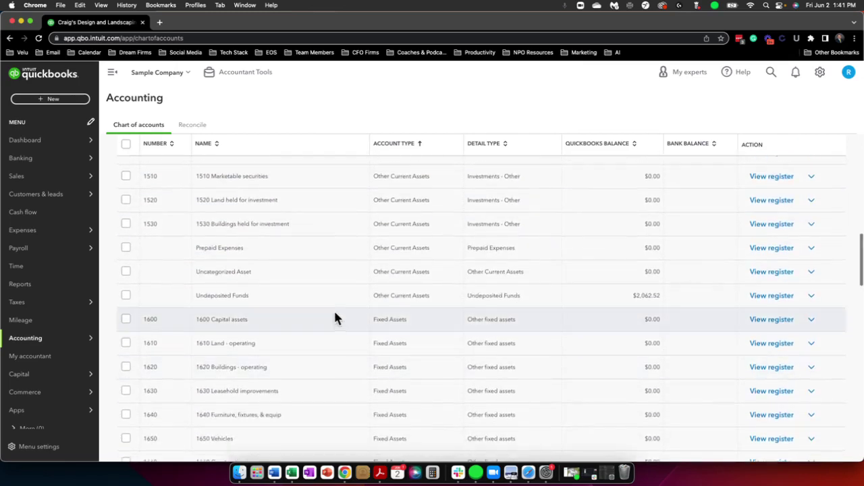
pyautogui.scroll(4, 324, 352)
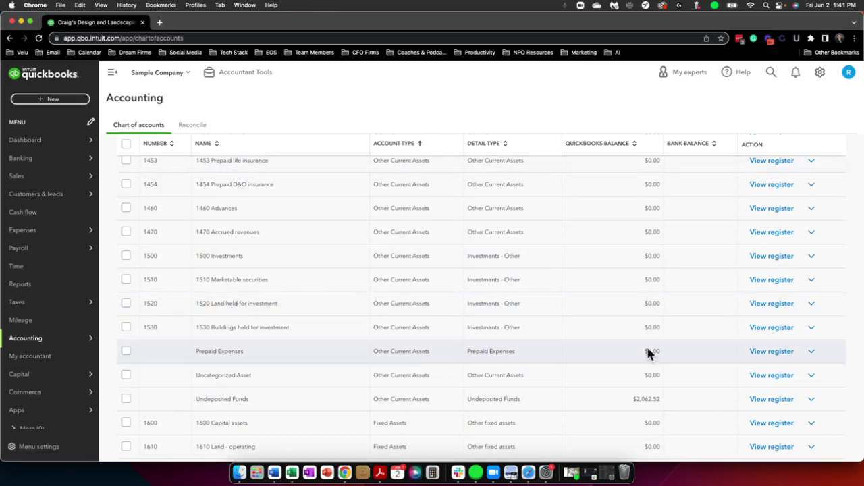
# Open the Prepaid Expenses account for editing and give it account number 1450.
pyautogui.click(812, 352)
pyautogui.click(722, 372)
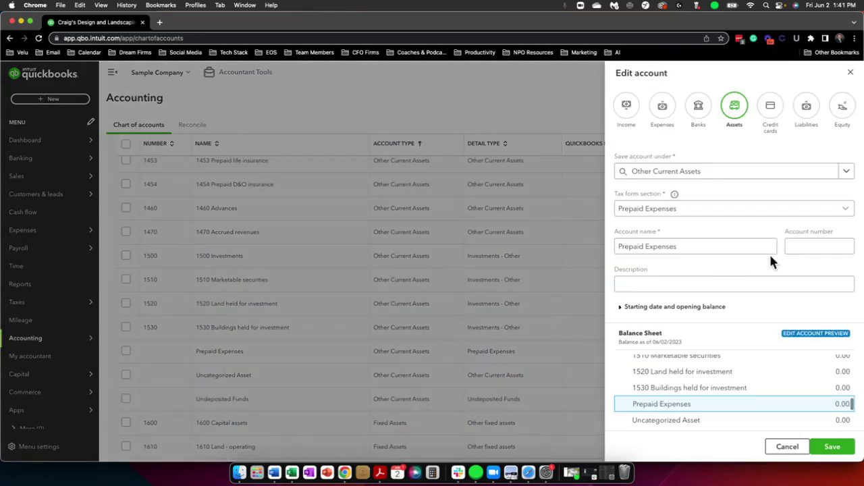
pyautogui.click(809, 246)
pyautogui.write('1450')
pyautogui.press('Tab')
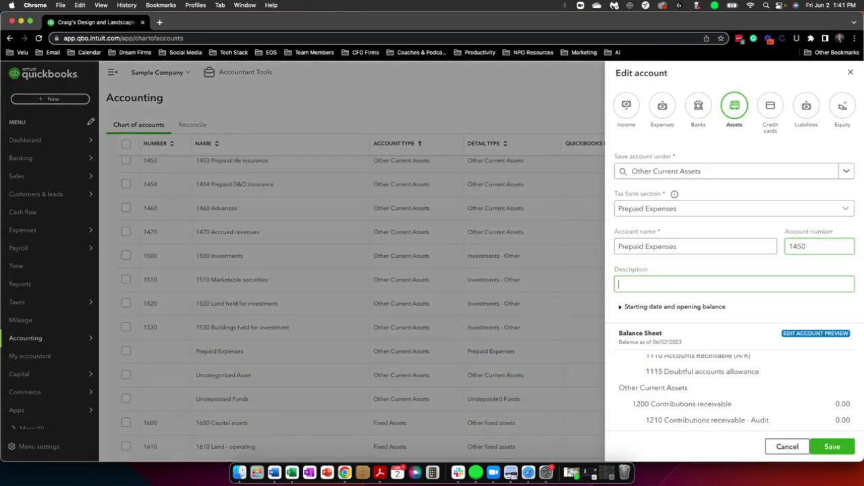
# Place the Prepaid Expenses account under 1400 Other assets, then save and confirm the change.
pyautogui.click(672, 209)
pyautogui.click(699, 173)
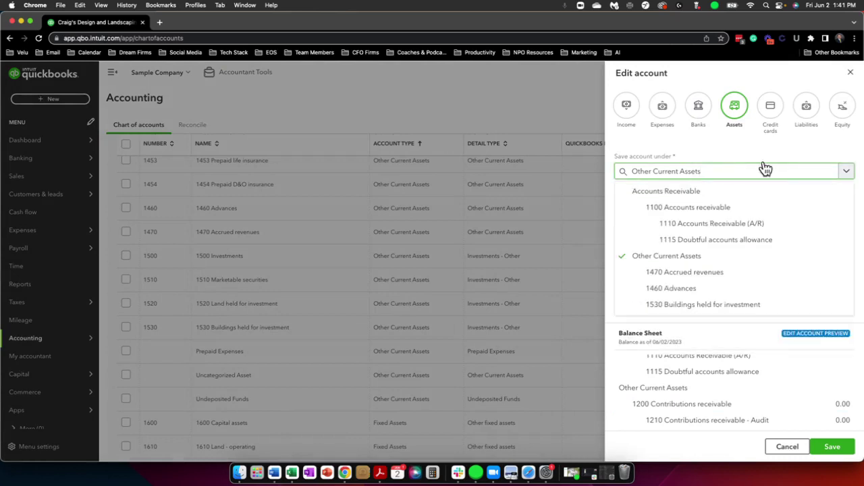
pyautogui.scroll(-5, 727, 251)
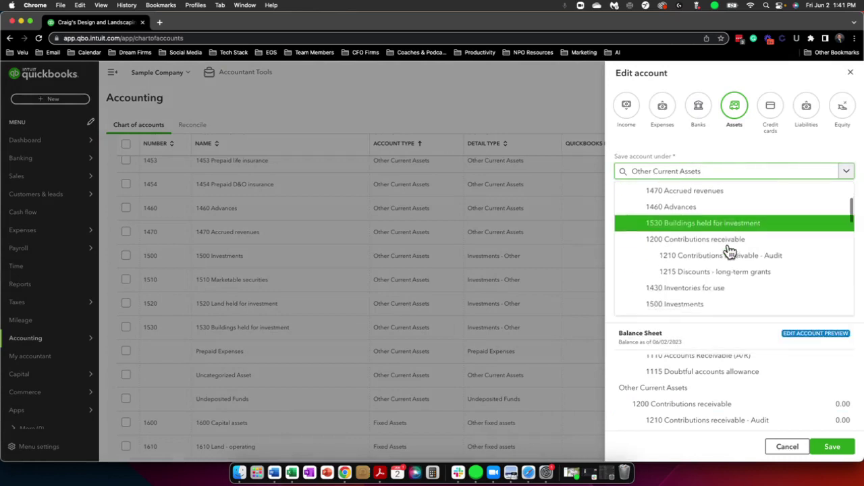
pyautogui.scroll(-3, 727, 251)
pyautogui.click(714, 277)
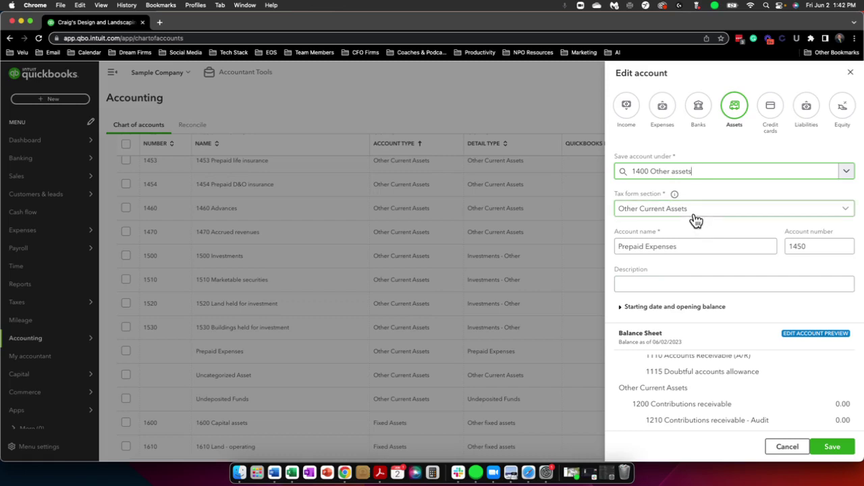
pyautogui.click(832, 447)
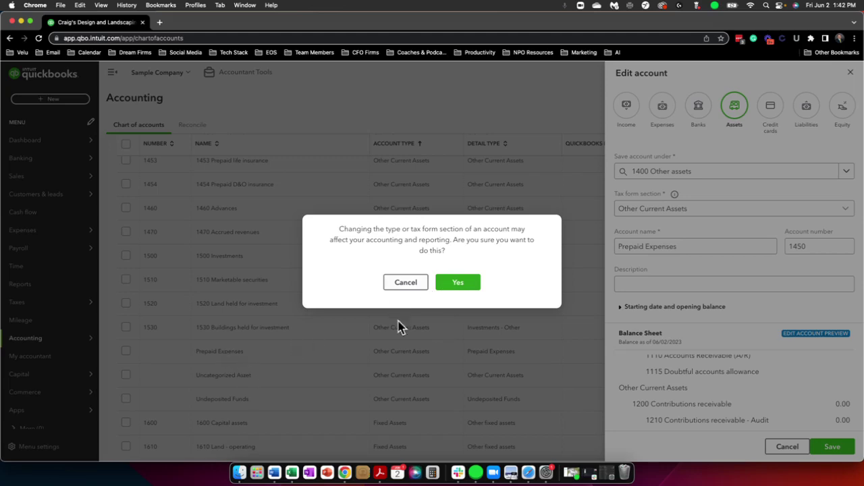
pyautogui.click(457, 284)
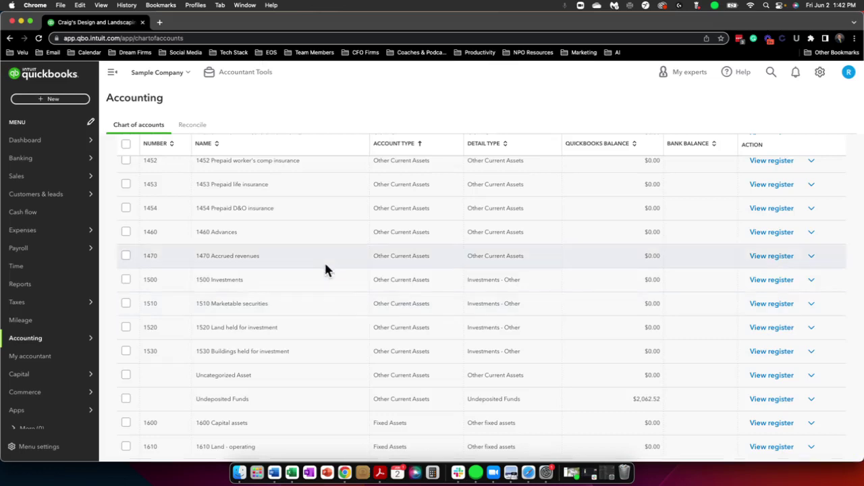
# Make 1451 Prepaid general liability & umbrella insurance a sub-account of 1450 Prepaid Expenses and save it.
pyautogui.scroll(3, 324, 270)
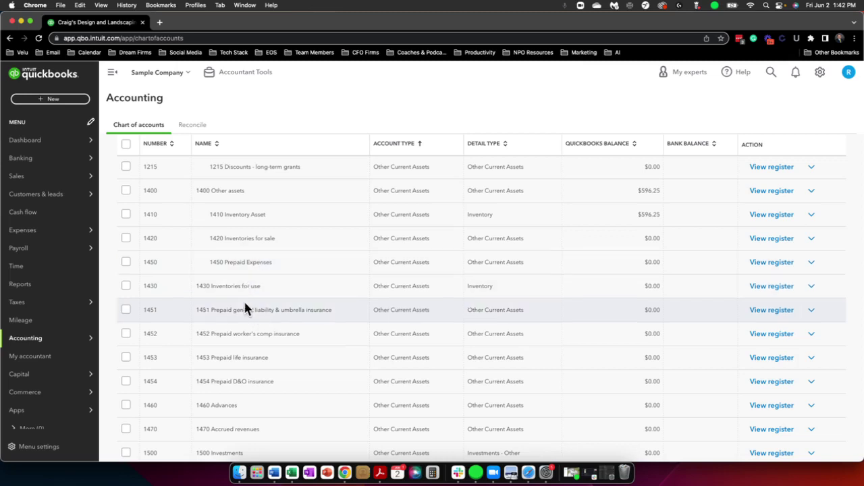
pyautogui.moveTo(216, 310); pyautogui.dragTo(306, 358)
pyautogui.click(290, 310)
pyautogui.click(811, 310)
pyautogui.click(762, 332)
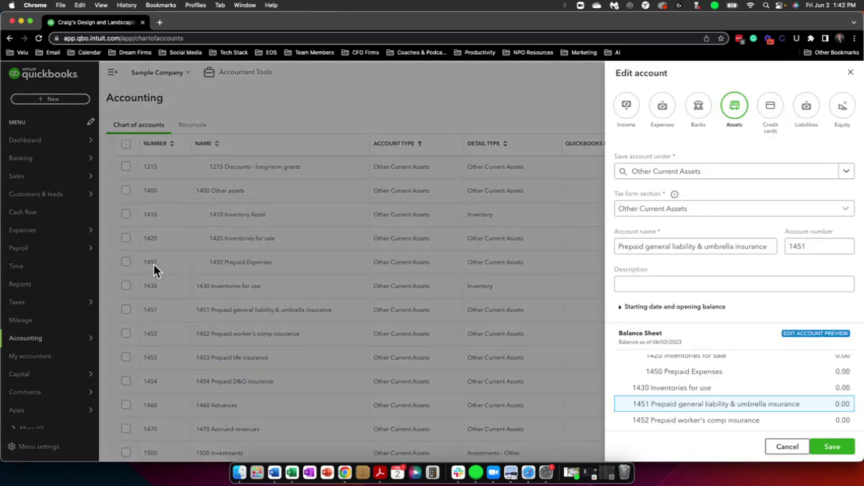
pyautogui.click(652, 208)
pyautogui.click(651, 177)
pyautogui.scroll(-2, 716, 253)
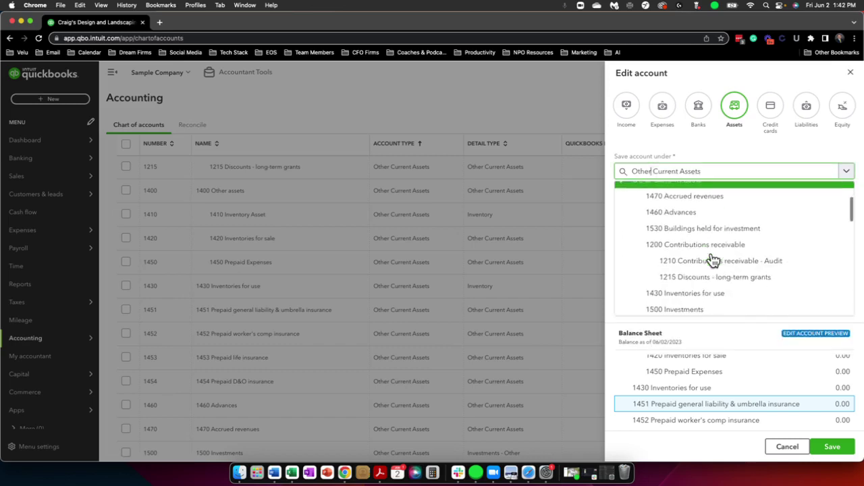
pyautogui.scroll(-4, 713, 260)
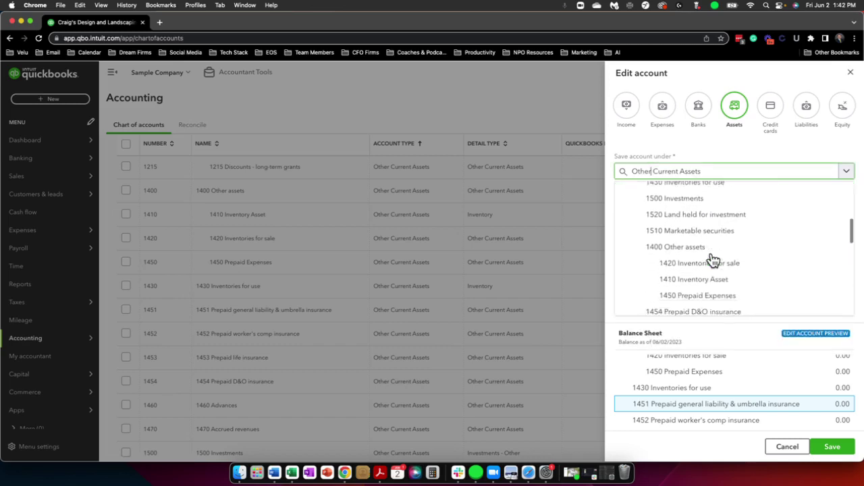
pyautogui.click(692, 281)
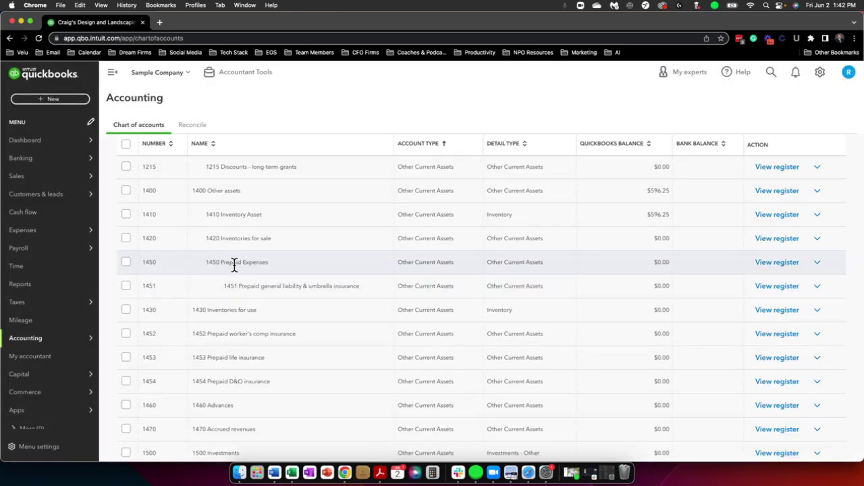
# Review the account nesting in the asset and liability sections, and compare the unnumbered Truck accounts with the numbered fixed asset accounts.
pyautogui.scroll(-5, 225, 290)
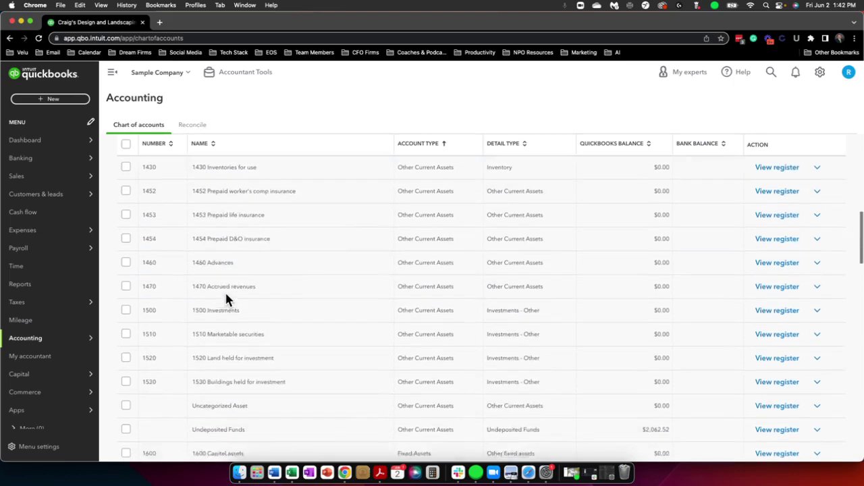
pyautogui.scroll(-5, 217, 264)
pyautogui.scroll(8, 216, 264)
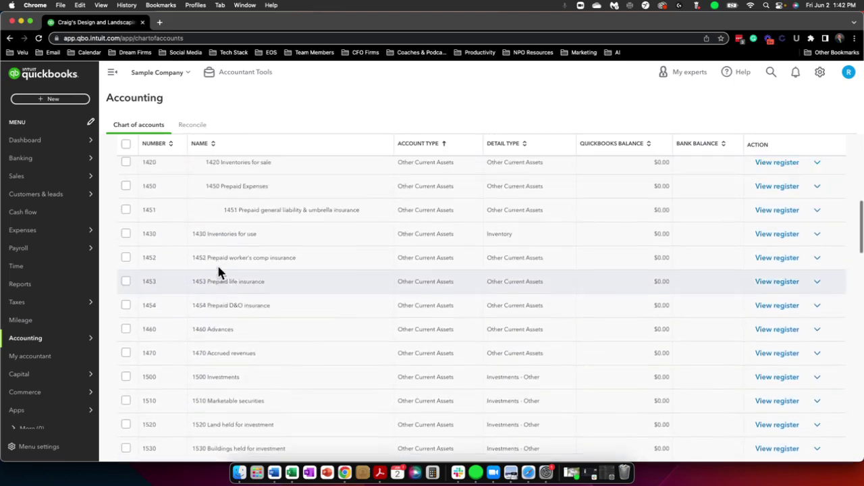
pyautogui.scroll(8, 216, 270)
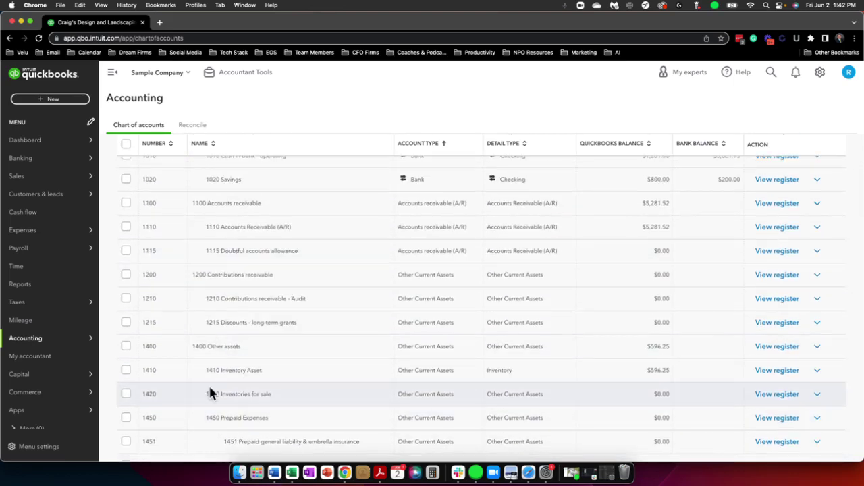
pyautogui.scroll(-3, 250, 399)
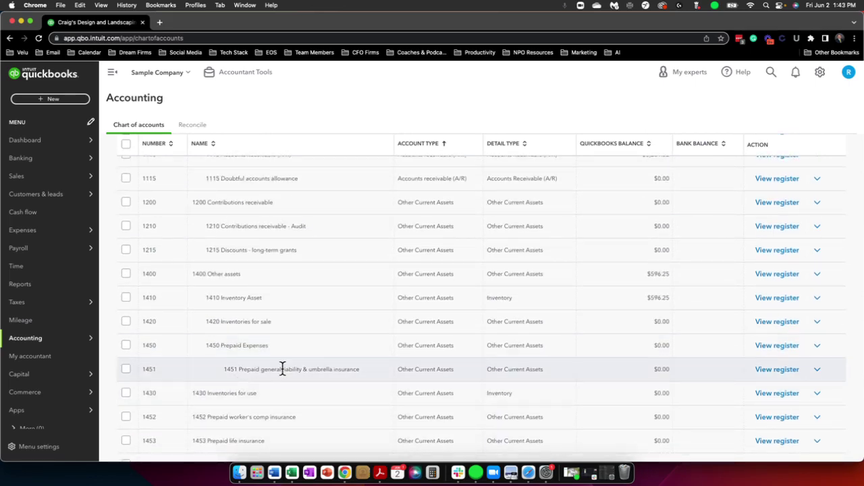
pyautogui.scroll(-10, 243, 399)
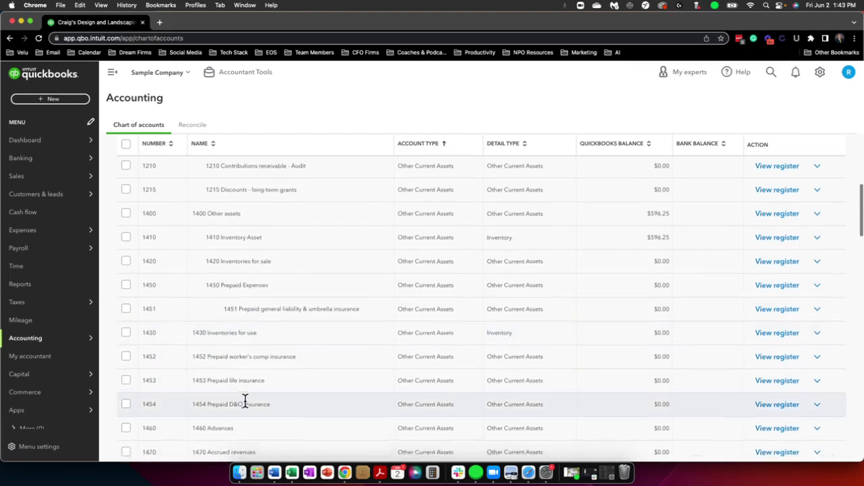
pyautogui.scroll(-10, 274, 401)
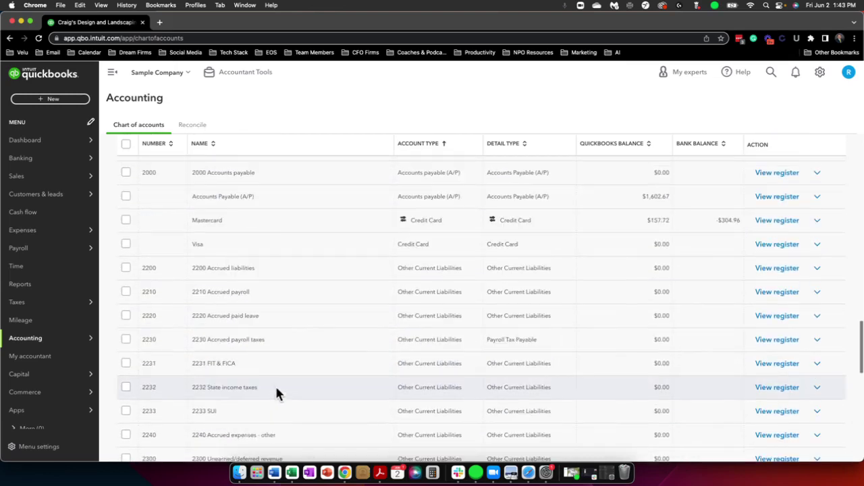
pyautogui.scroll(7, 284, 364)
pyautogui.scroll(-3, 266, 347)
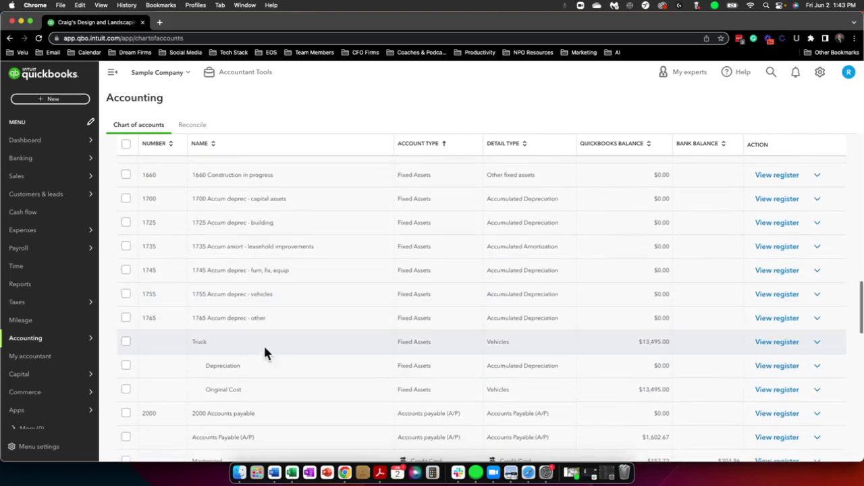
pyautogui.scroll(-2, 284, 344)
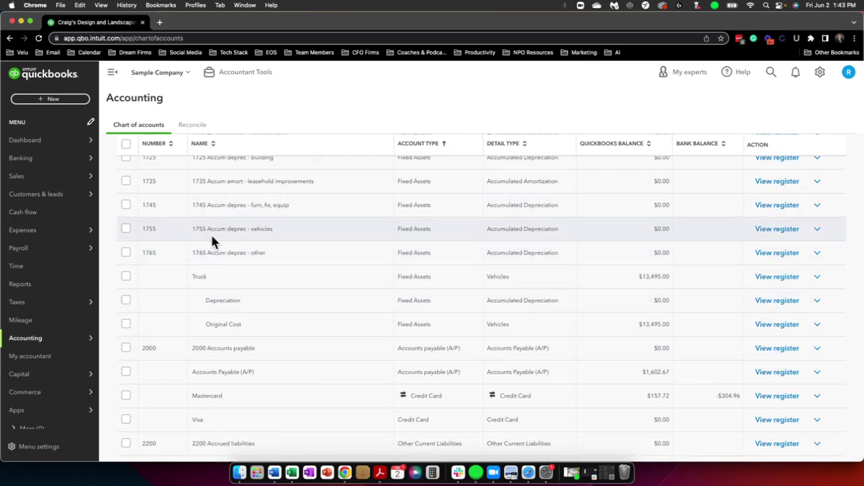
pyautogui.scroll(5, 204, 350)
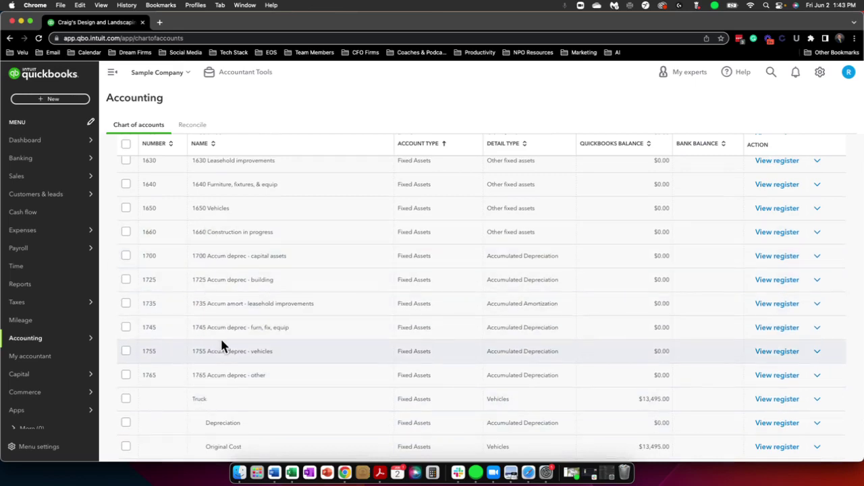
# Examine the current asset, fixed asset and liability sections of the chart of accounts for nesting and unnumbered accounts.
pyautogui.scroll(5, 251, 304)
pyautogui.scroll(8, 270, 299)
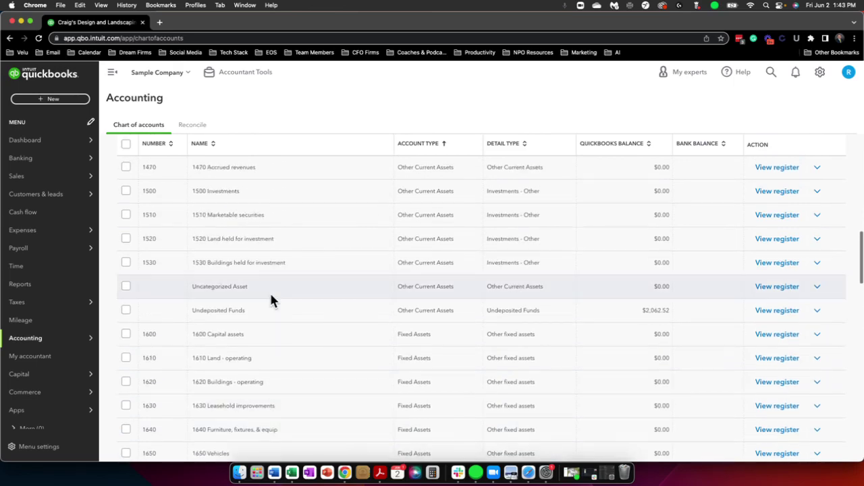
pyautogui.scroll(9, 356, 320)
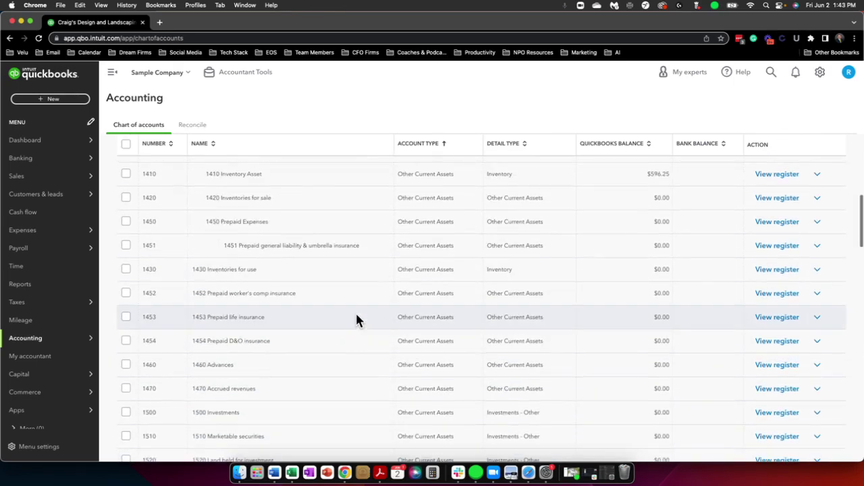
pyautogui.scroll(-6, 356, 320)
pyautogui.scroll(-11, 357, 320)
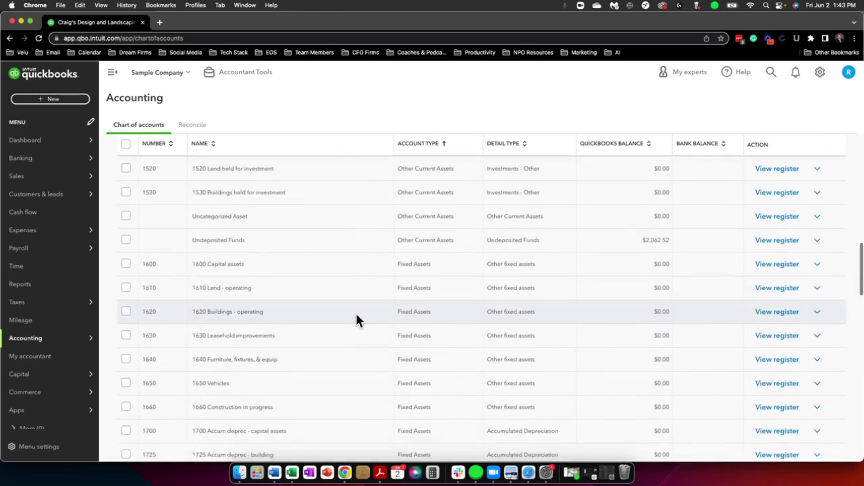
pyautogui.scroll(-4, 356, 320)
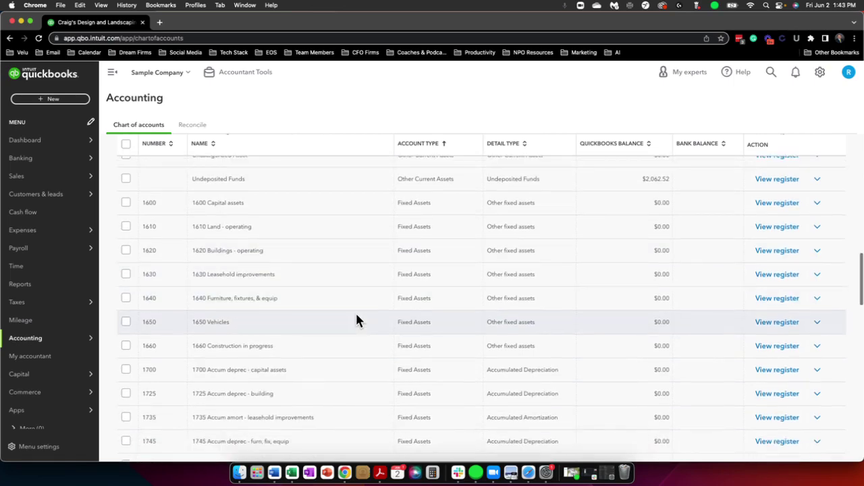
pyautogui.scroll(-7, 357, 320)
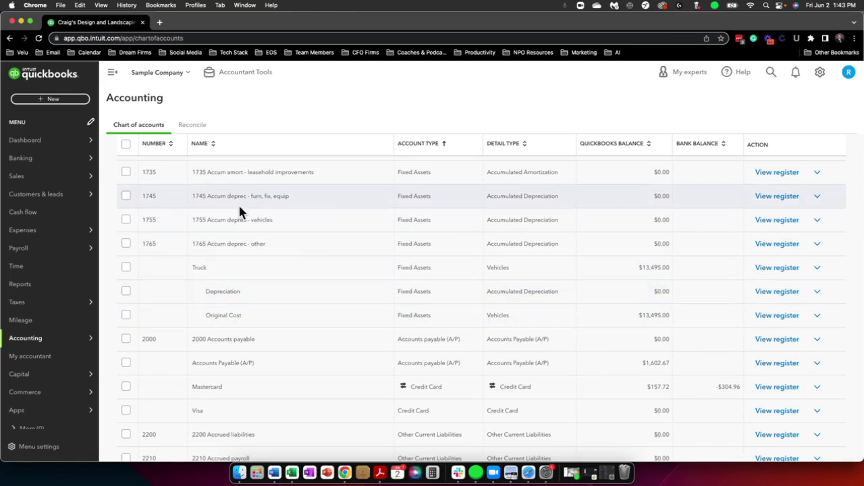
pyautogui.scroll(-2, 252, 320)
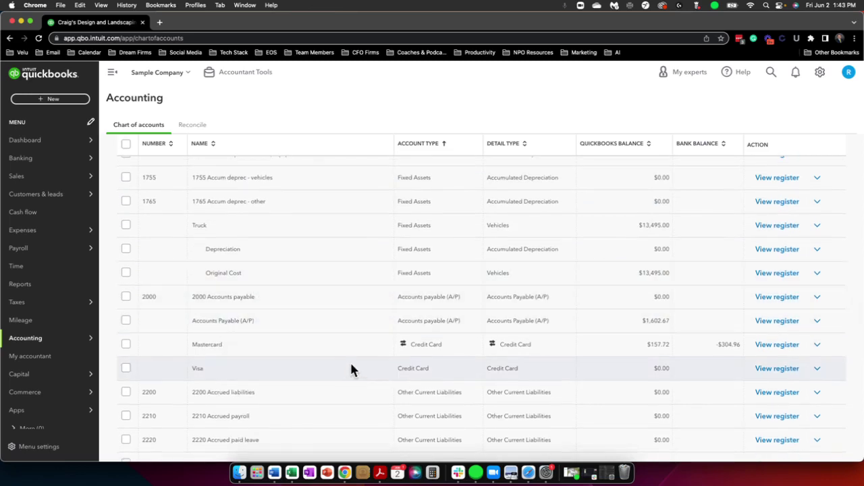
pyautogui.scroll(-4, 343, 365)
pyautogui.scroll(-1, 343, 365)
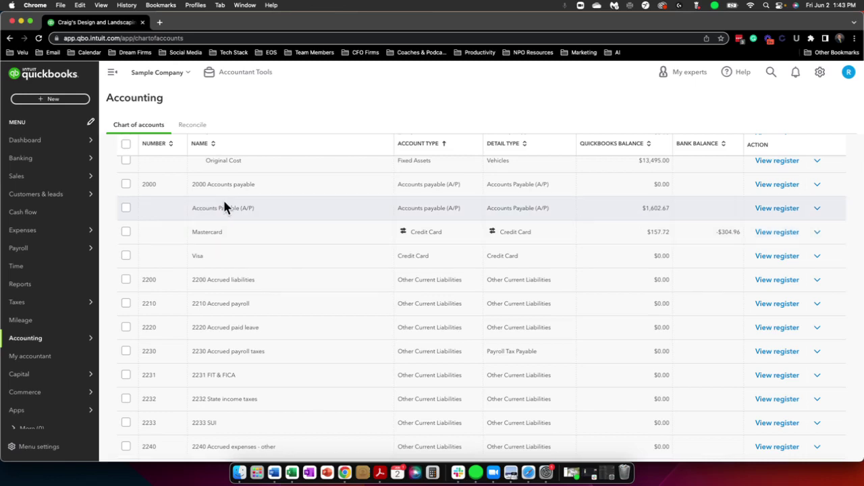
pyautogui.scroll(1, 264, 247)
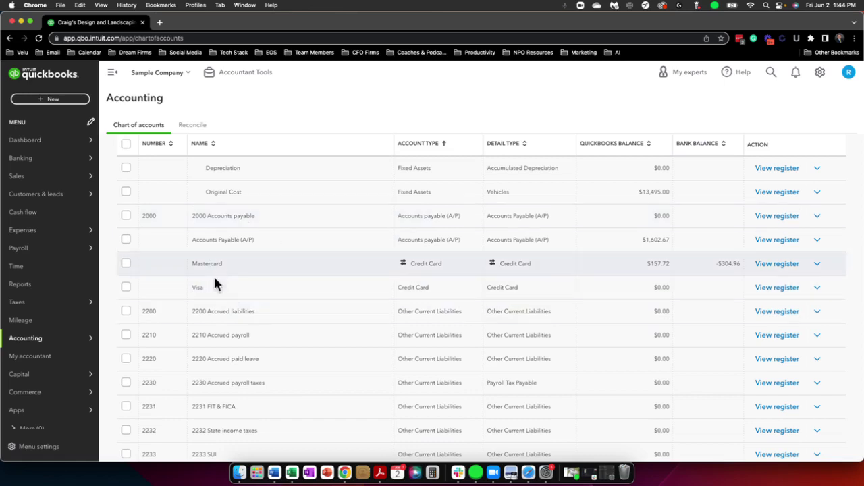
pyautogui.scroll(-3, 258, 413)
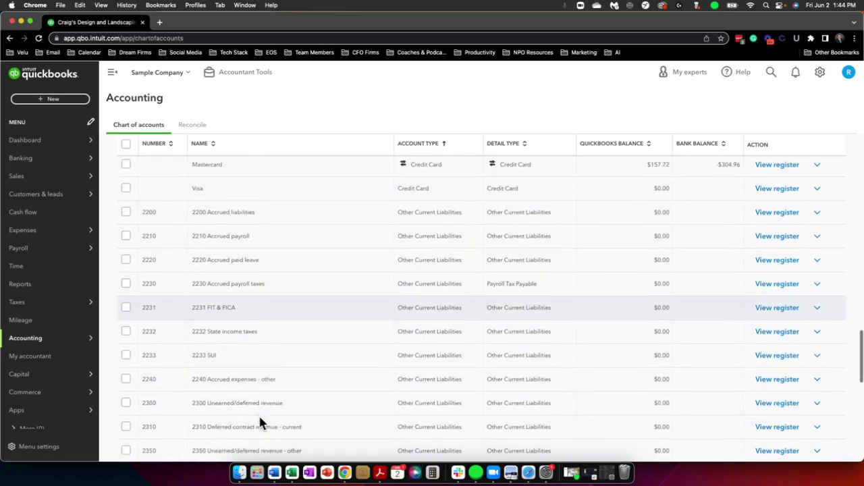
# Open the unnumbered Accounts Payable (A/P) account for editing and give it account number 2010.
pyautogui.scroll(2, 394, 368)
pyautogui.scroll(2, 394, 368)
pyautogui.click(817, 267)
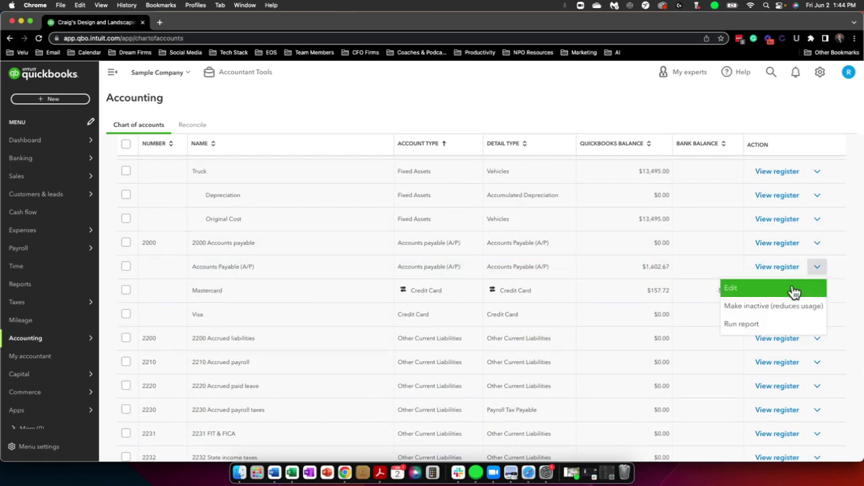
pyautogui.click(793, 293)
pyautogui.click(814, 245)
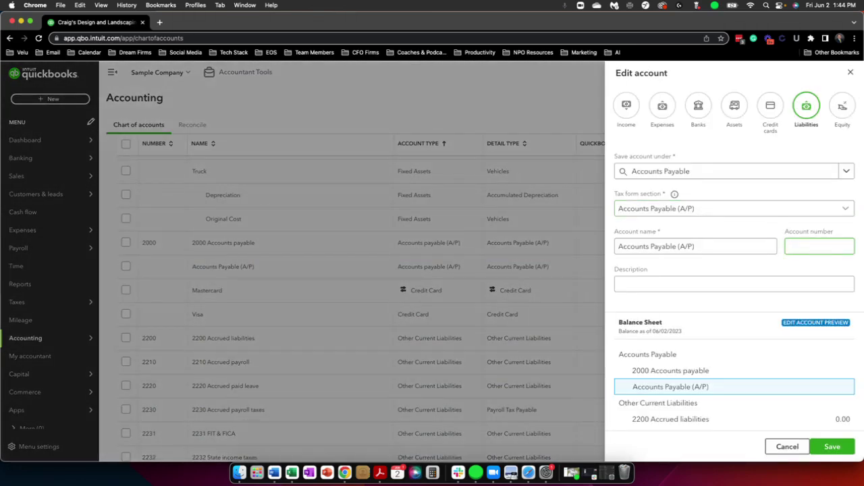
pyautogui.write('2010')
pyautogui.press('Tab')
# Place the Accounts Payable (A/P) account under 2000 Accounts payable and save it.
pyautogui.click(713, 176)
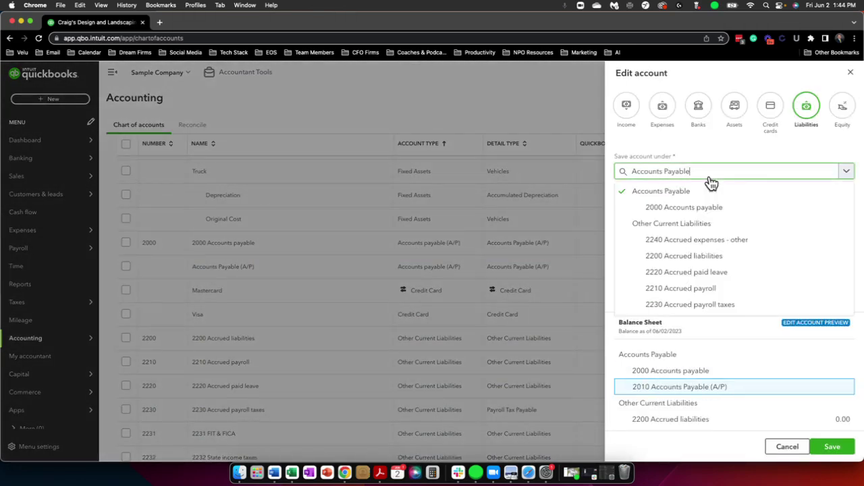
pyautogui.click(698, 207)
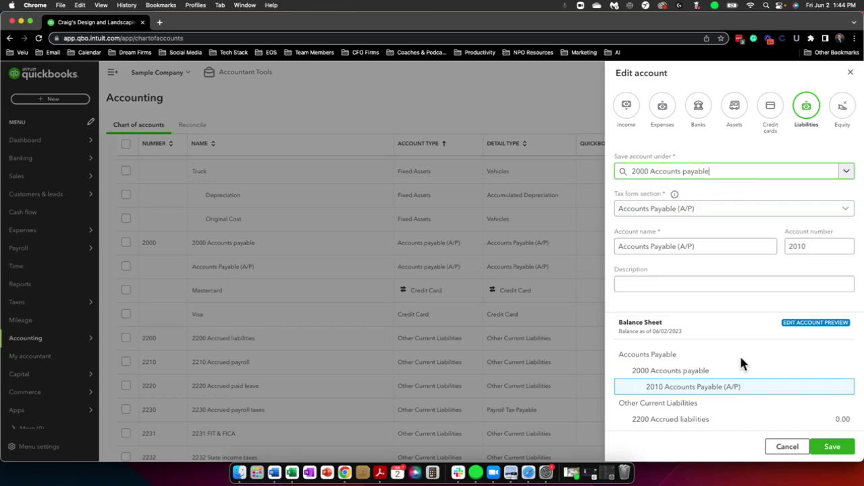
pyautogui.click(834, 448)
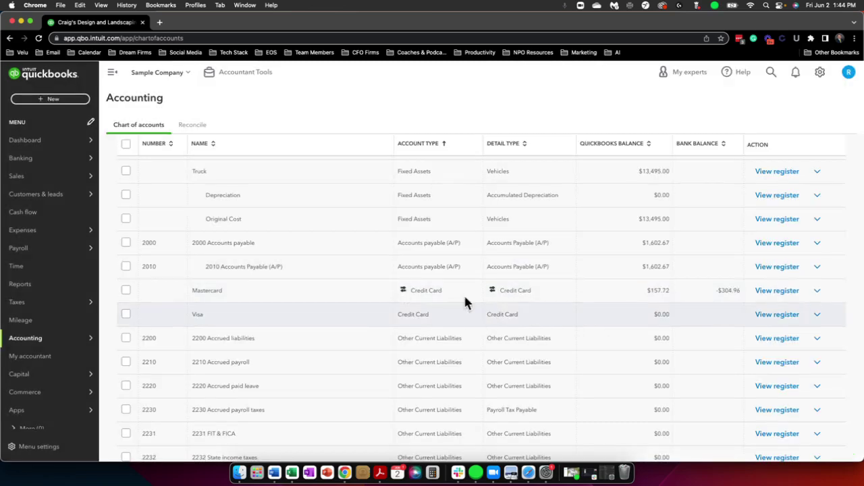
# Check the remaining liability and equity accounts in the list and open the Balance Sheet report.
pyautogui.scroll(-5, 459, 292)
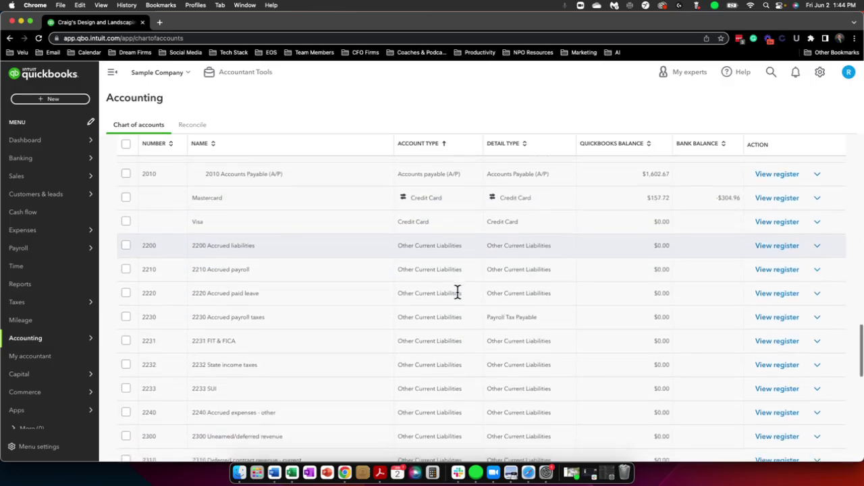
pyautogui.scroll(-7, 457, 291)
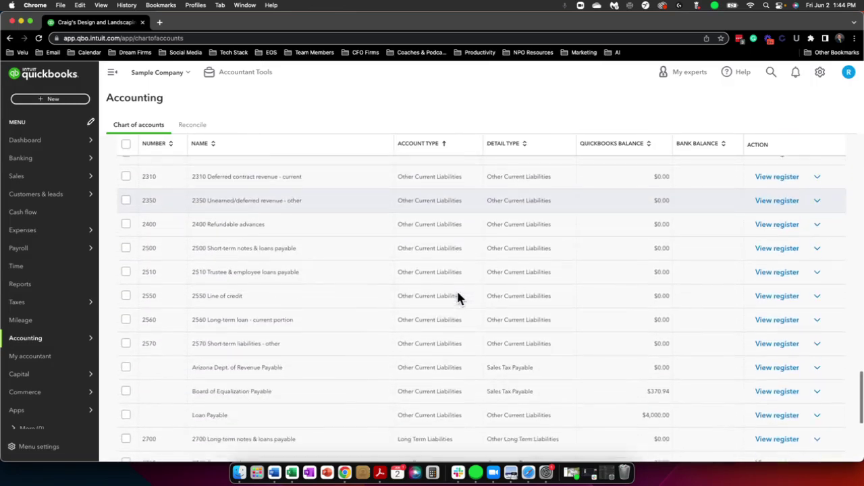
pyautogui.scroll(-4, 457, 292)
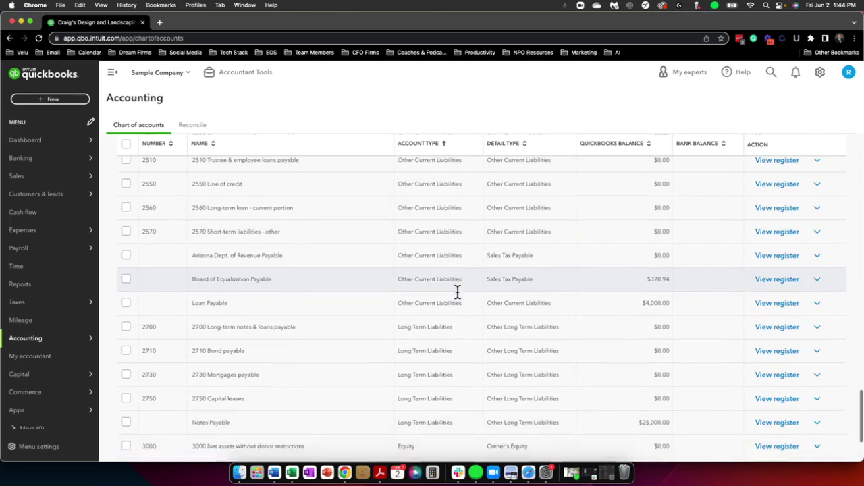
pyautogui.scroll(-4, 457, 291)
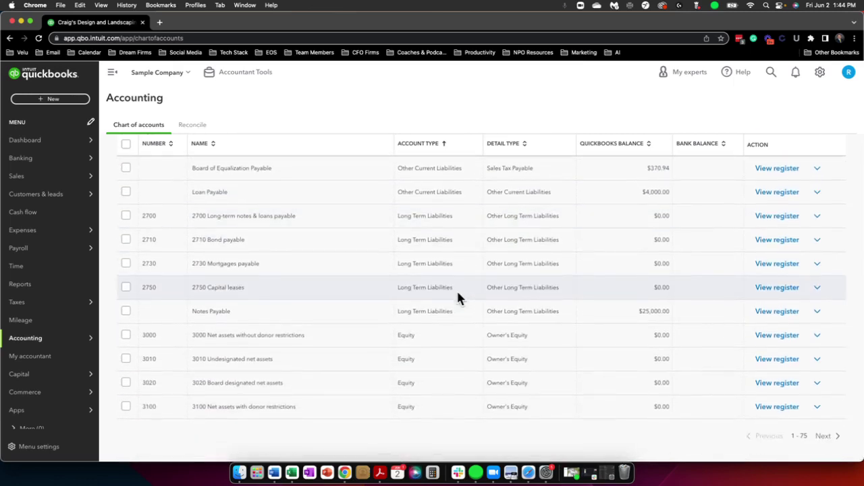
pyautogui.scroll(15, 456, 289)
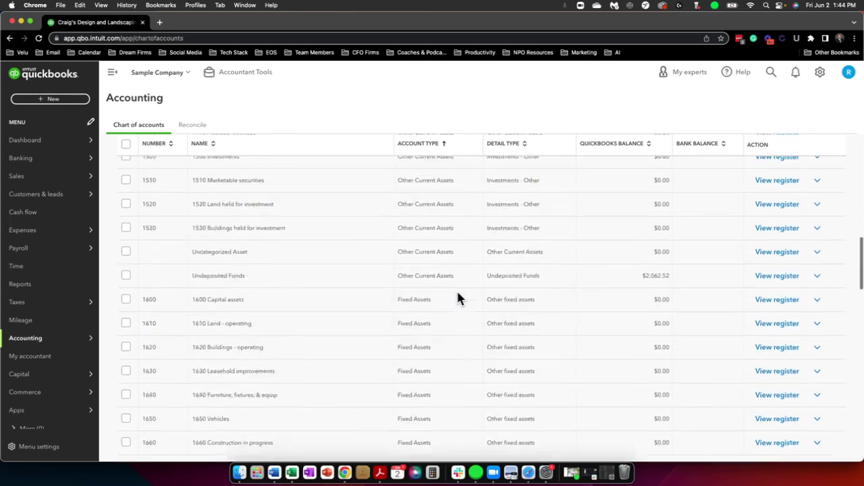
pyautogui.moveTo(63, 345)
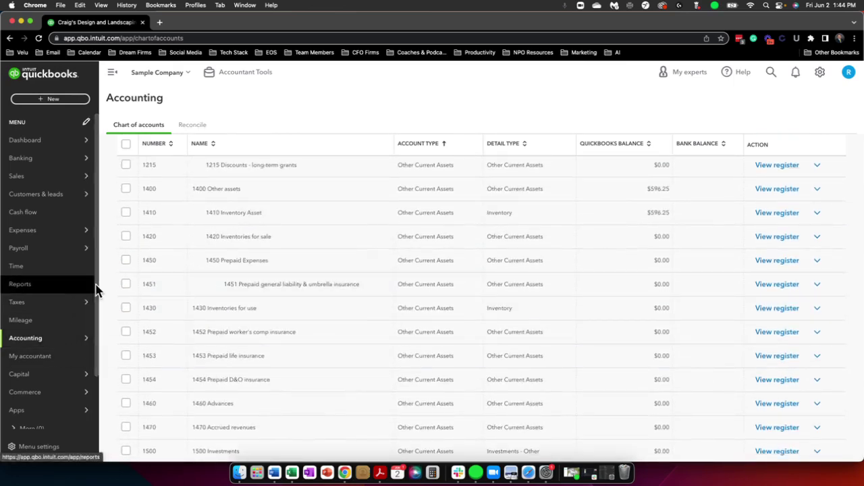
pyautogui.click(92, 286)
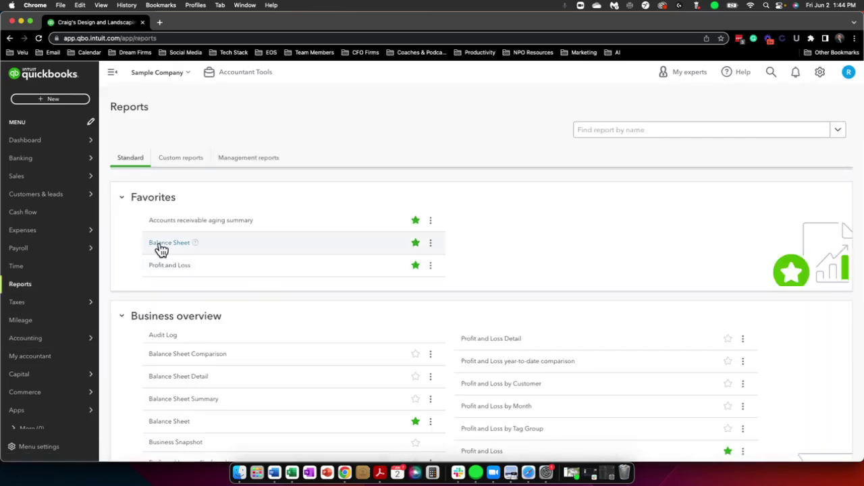
pyautogui.click(160, 246)
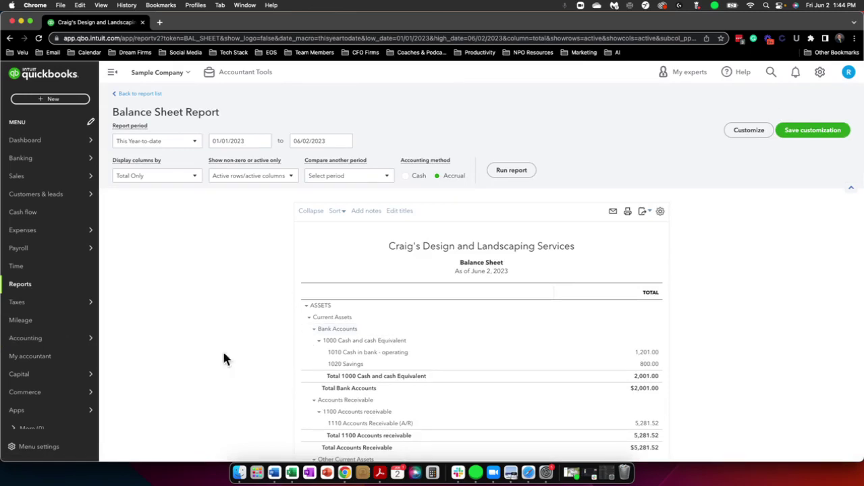
# Review how sub-accounts roll up into parent accounts on the balance sheet, collapsing and re-expanding 1100 Accounts receivable.
pyautogui.scroll(-3, 171, 355)
pyautogui.scroll(-1, 392, 233)
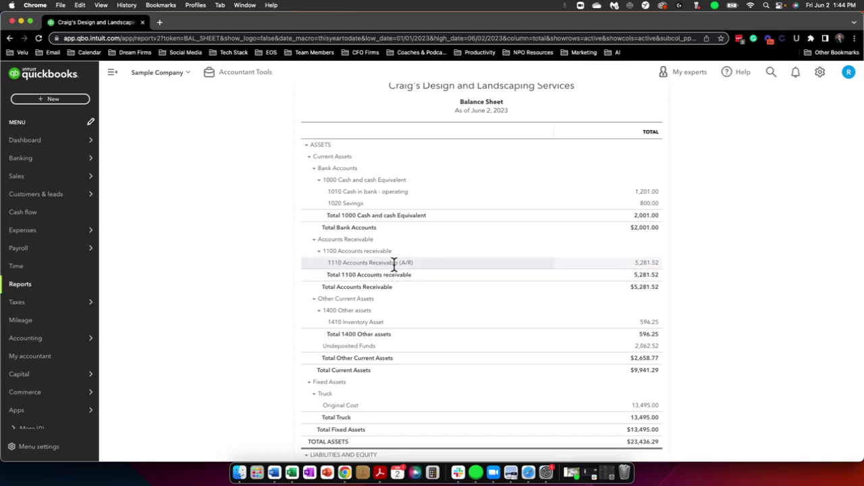
pyautogui.moveTo(325, 261); pyautogui.dragTo(335, 262)
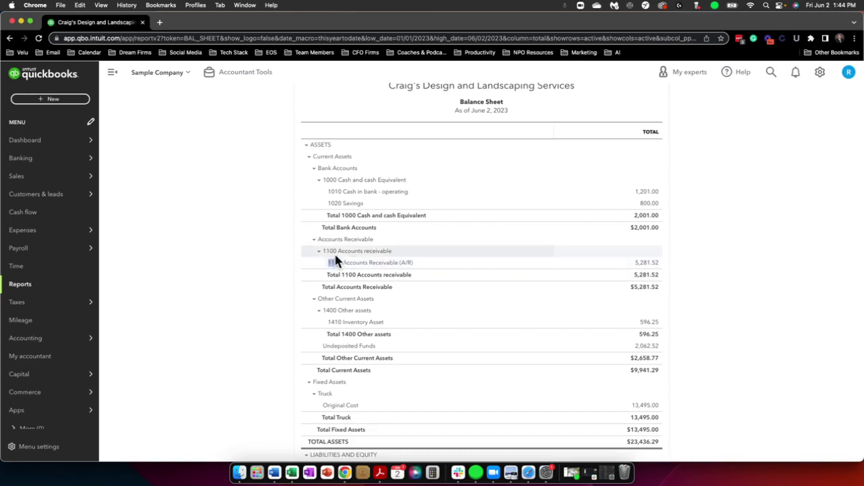
pyautogui.click(317, 250)
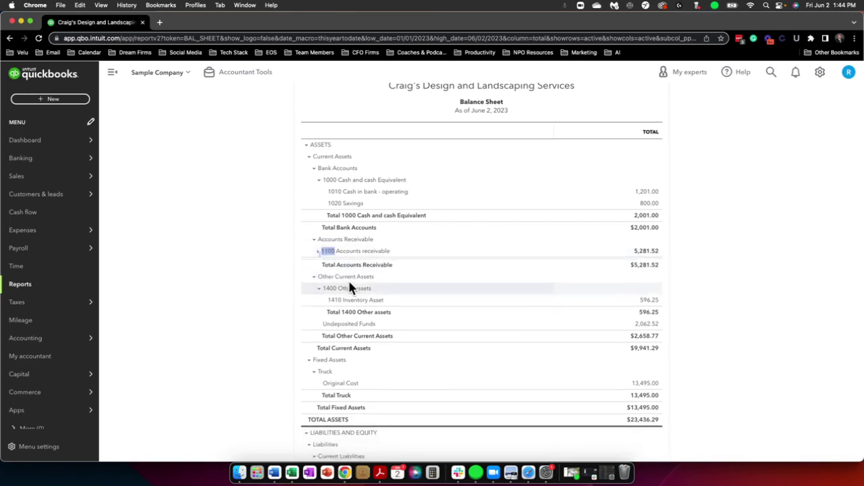
pyautogui.click(318, 250)
pyautogui.scroll(-1, 456, 287)
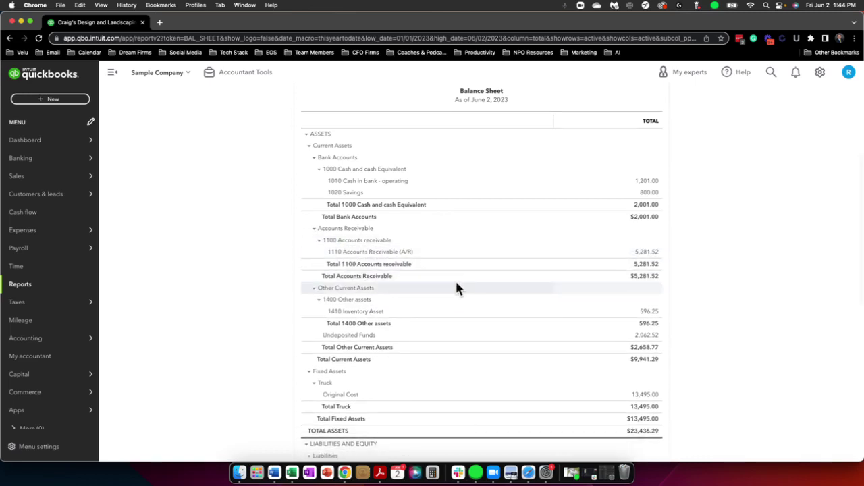
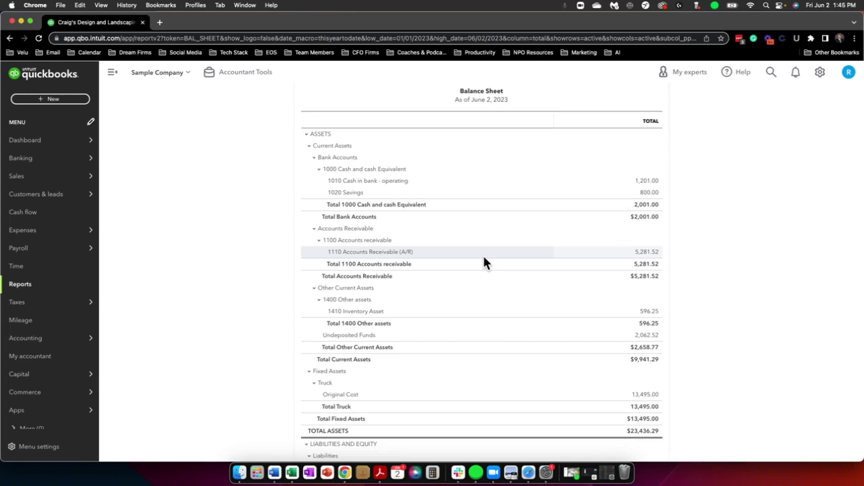
pyautogui.scroll(-3, 773, 280)
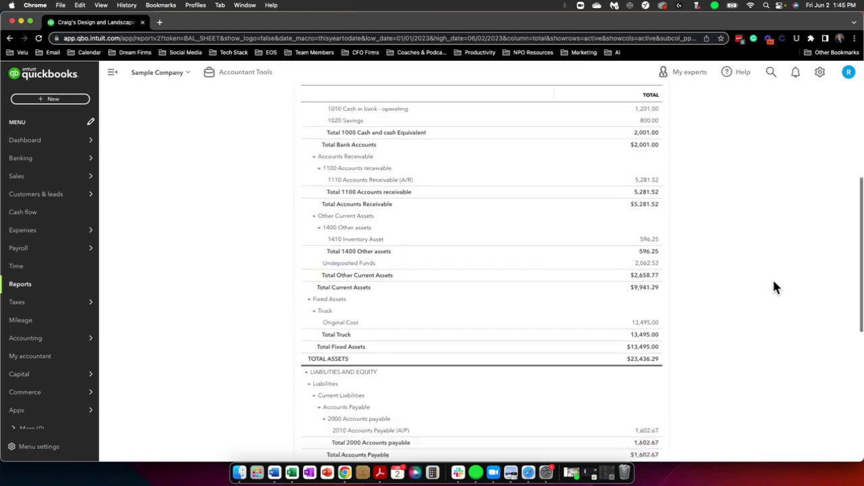
pyautogui.scroll(-10, 774, 282)
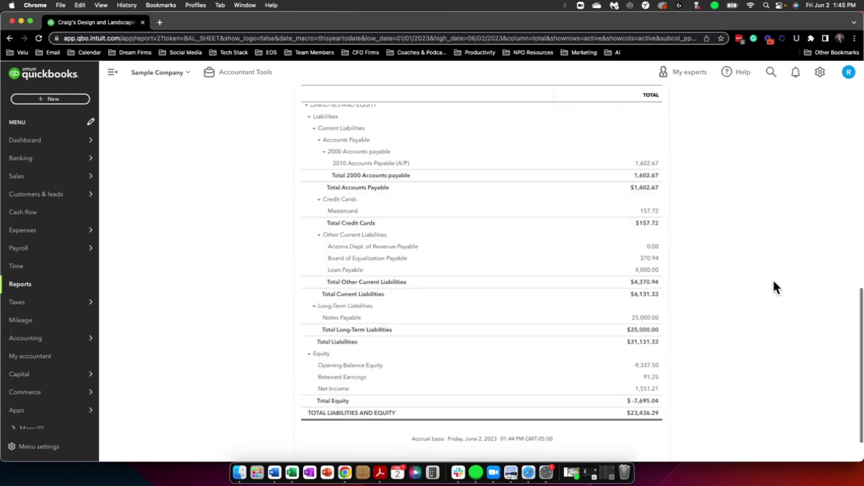